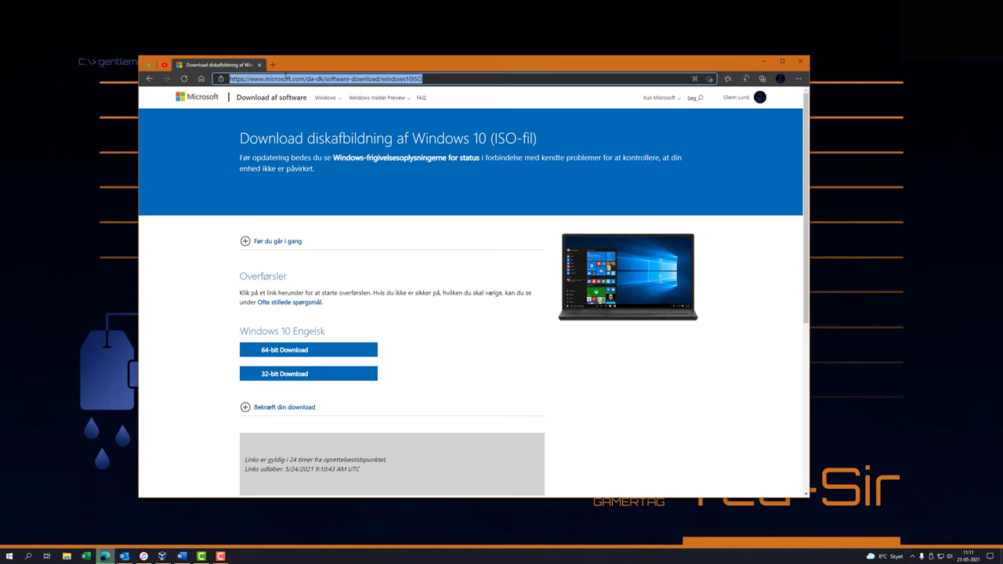
Search the web for rufus, open the official Rufus website and look over its download section
type("rufus")
key("Return")
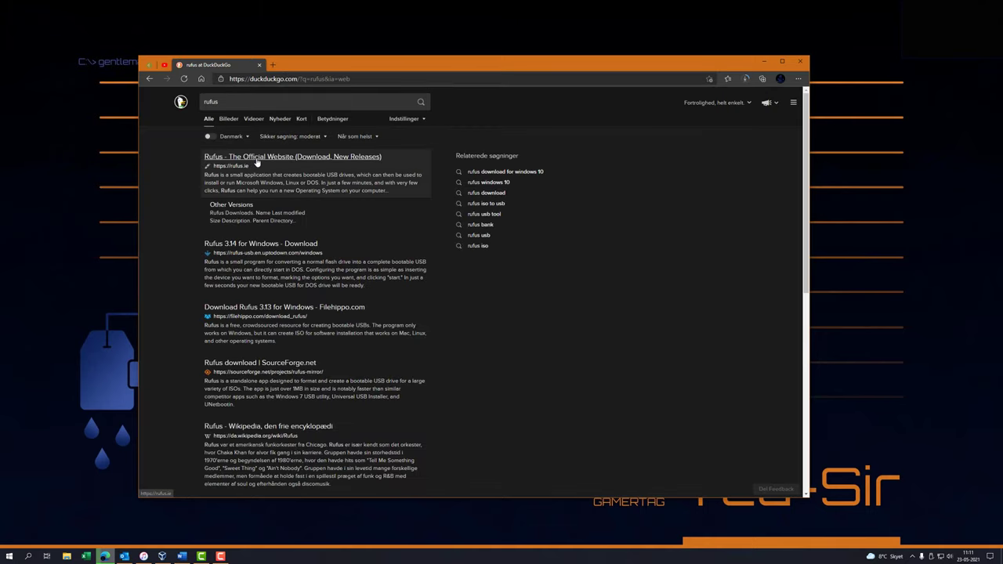
left_click(256, 162)
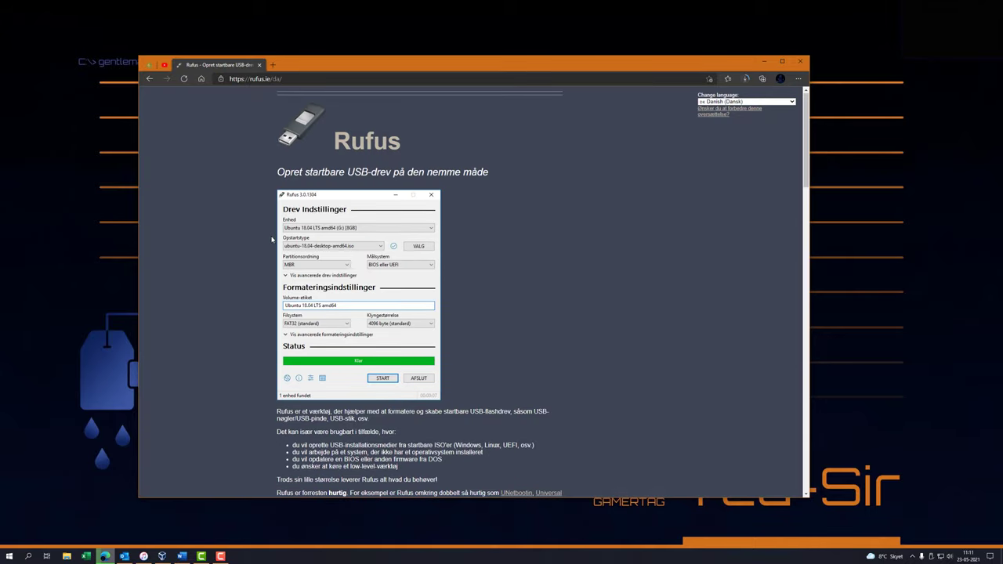
scroll(272, 240, "down", 3)
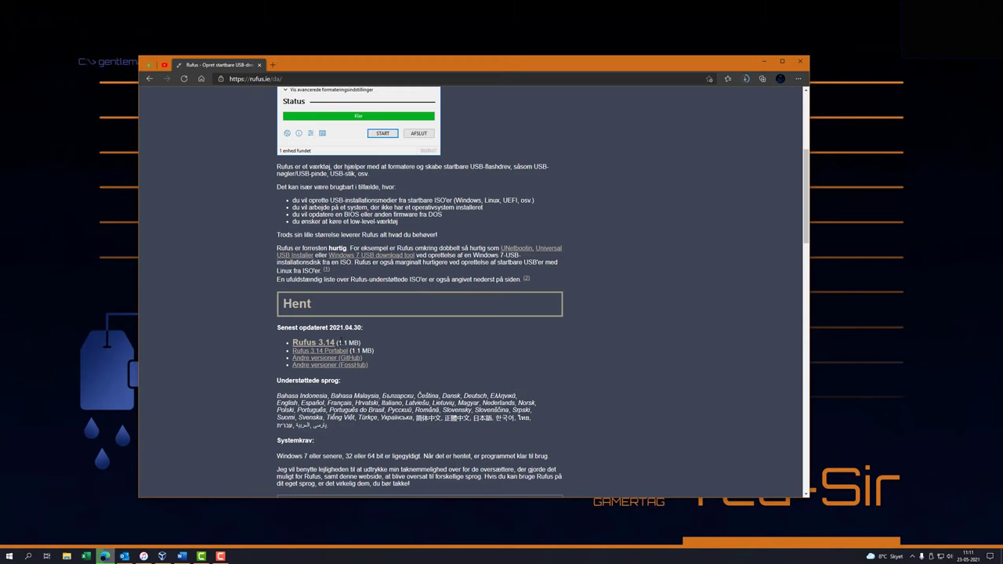
scroll(340, 343, "up", 3)
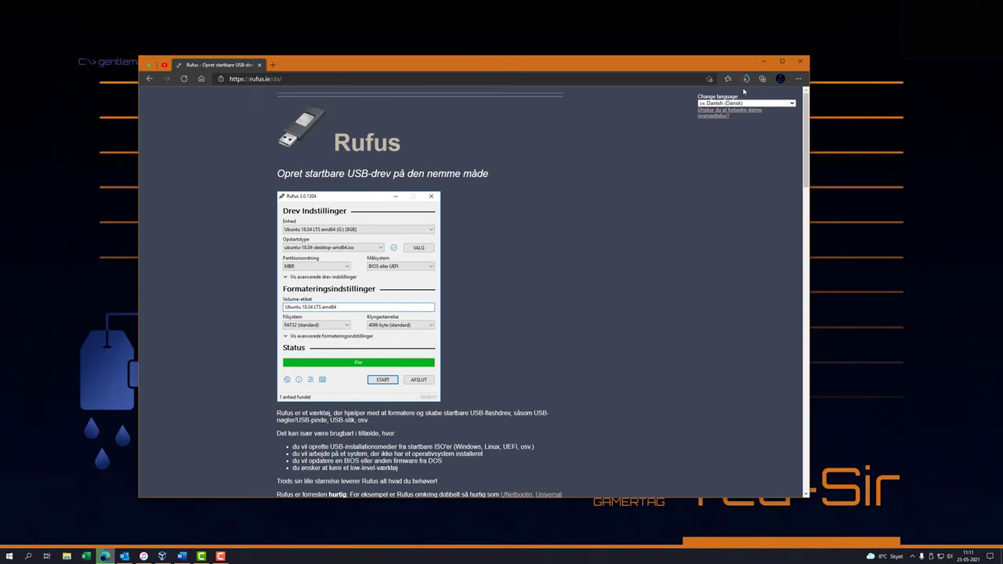
Check the progress of the Win10_21H1_English_x64.iso download in the browser
left_click(746, 79)
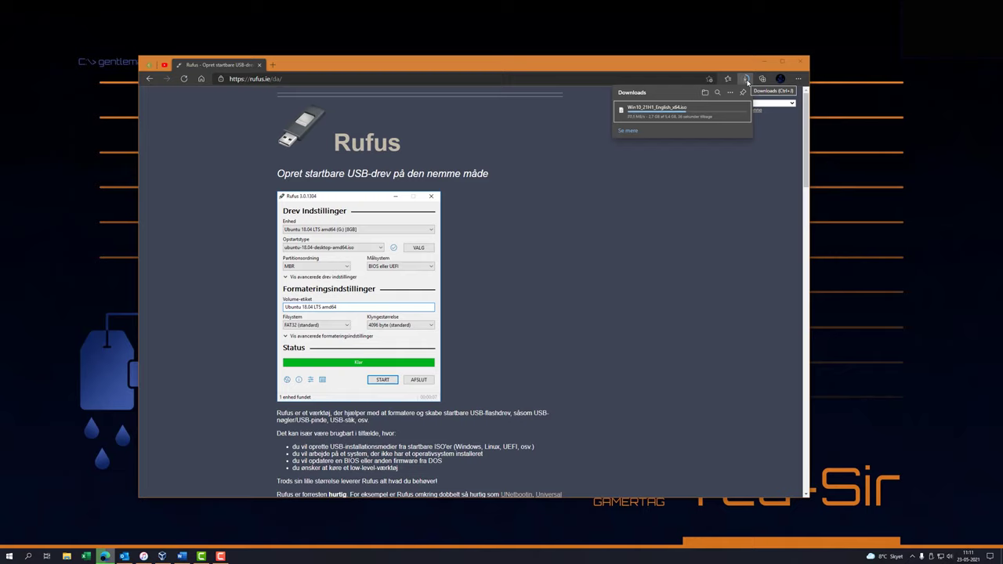
left_click(746, 79)
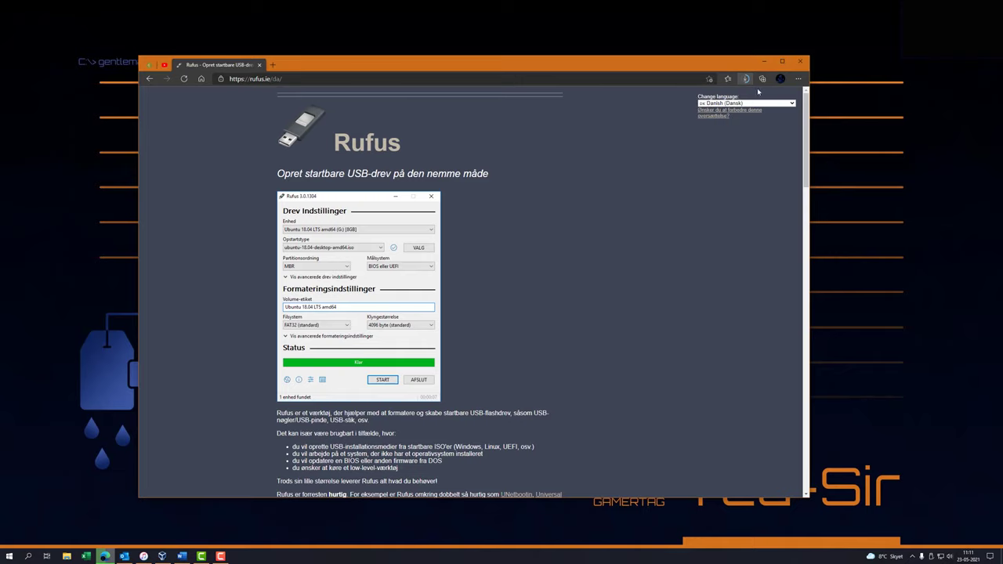
Go to the ninite.com website
left_click(333, 79)
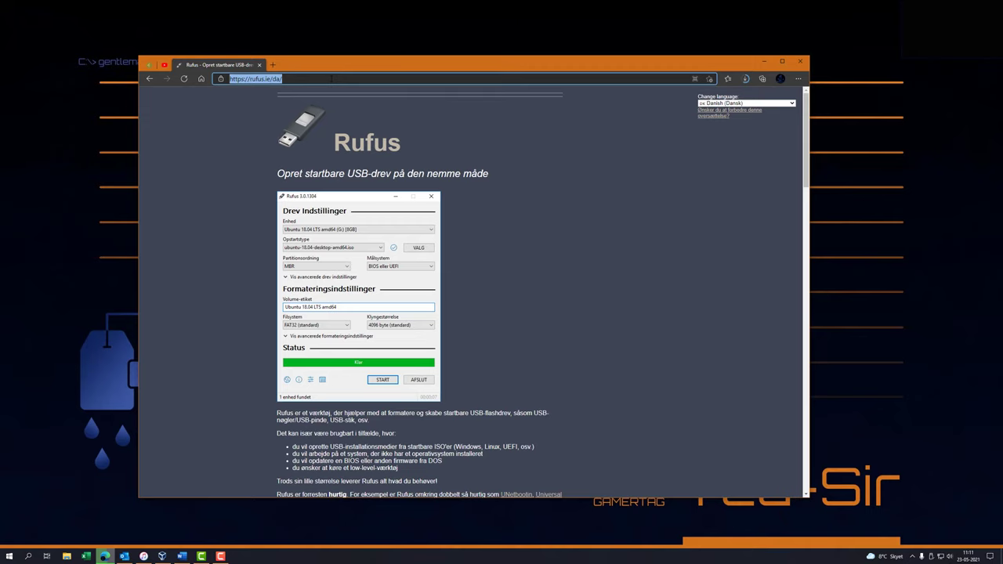
type("ninite.com")
key("Return")
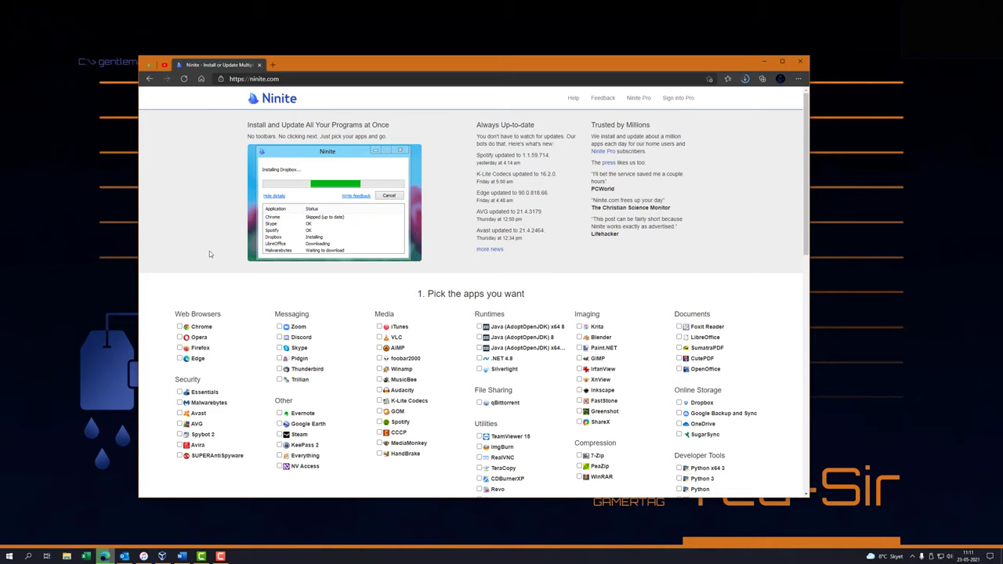
Select Chrome, Discord, Steam, VLC, HandBrake, LibreOffice, CutePDF, 7-Zip, FileZilla and Spotify for the Ninite installer
scroll(210, 254, "down", 3)
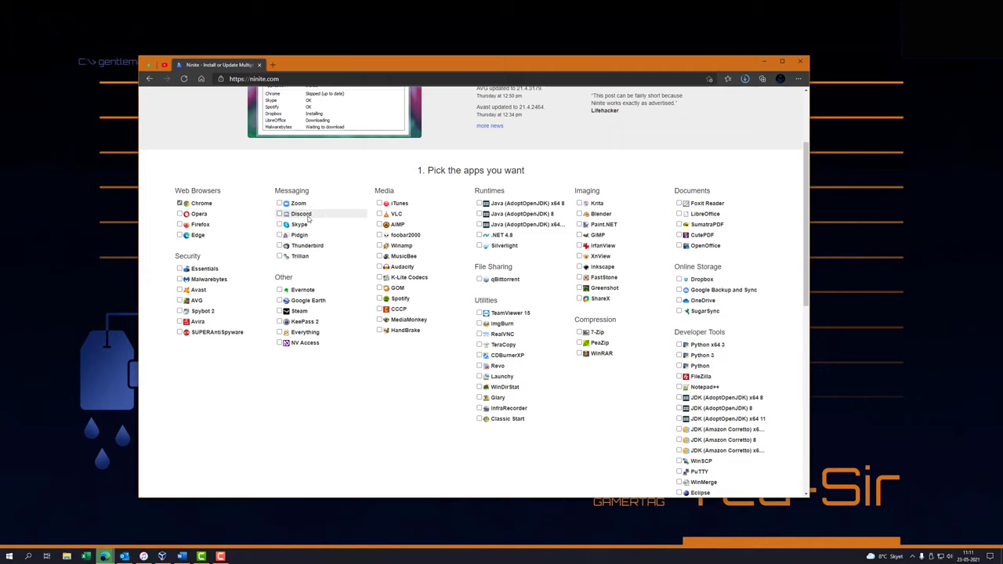
left_click(307, 216)
left_click(314, 311)
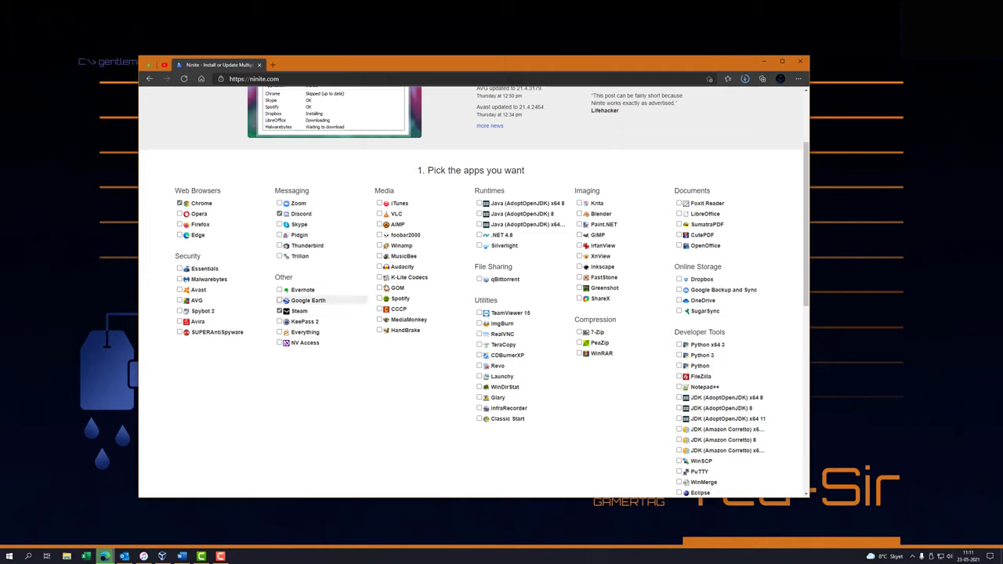
left_click(404, 214)
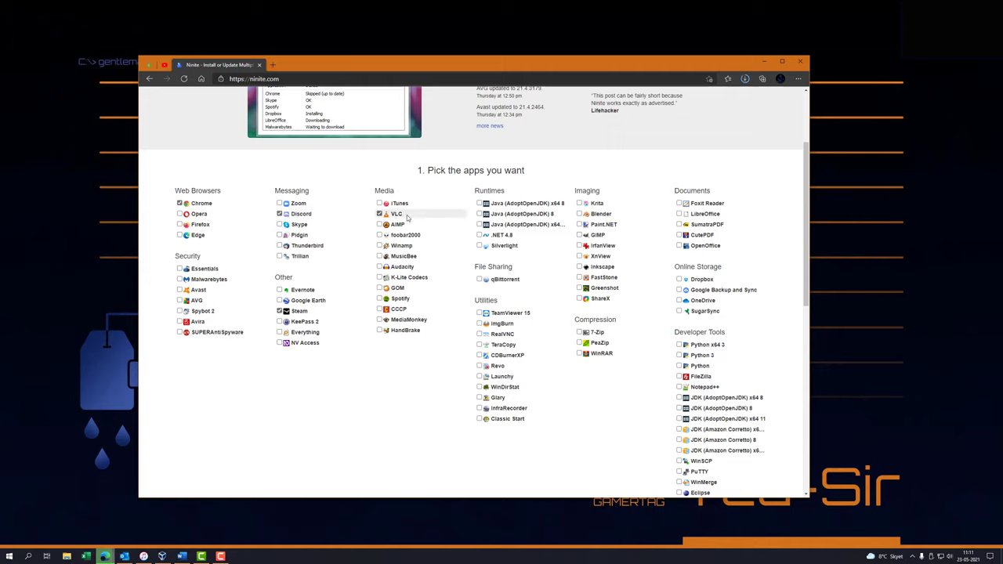
left_click(403, 331)
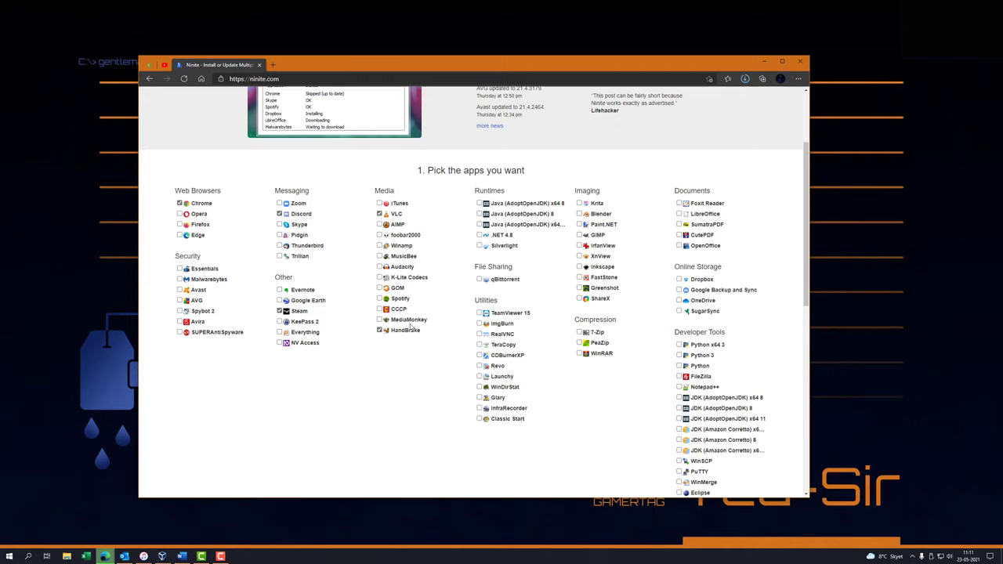
left_click(707, 214)
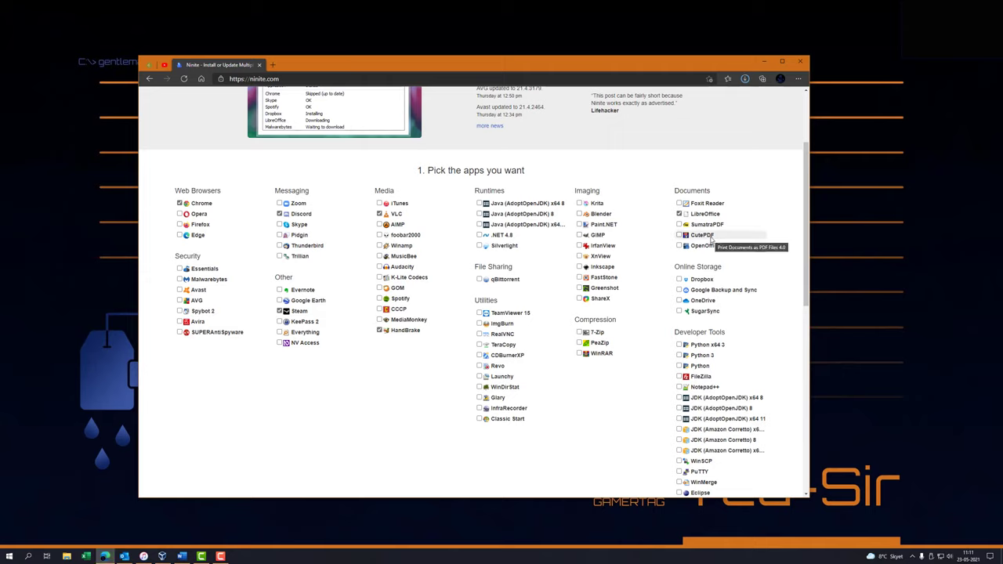
left_click(710, 236)
left_click(599, 333)
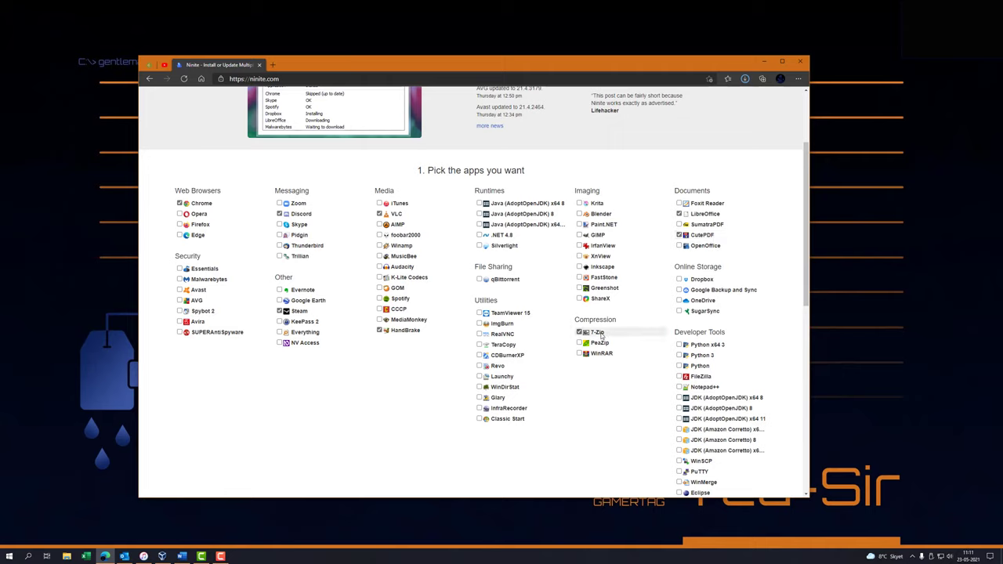
left_click(700, 377)
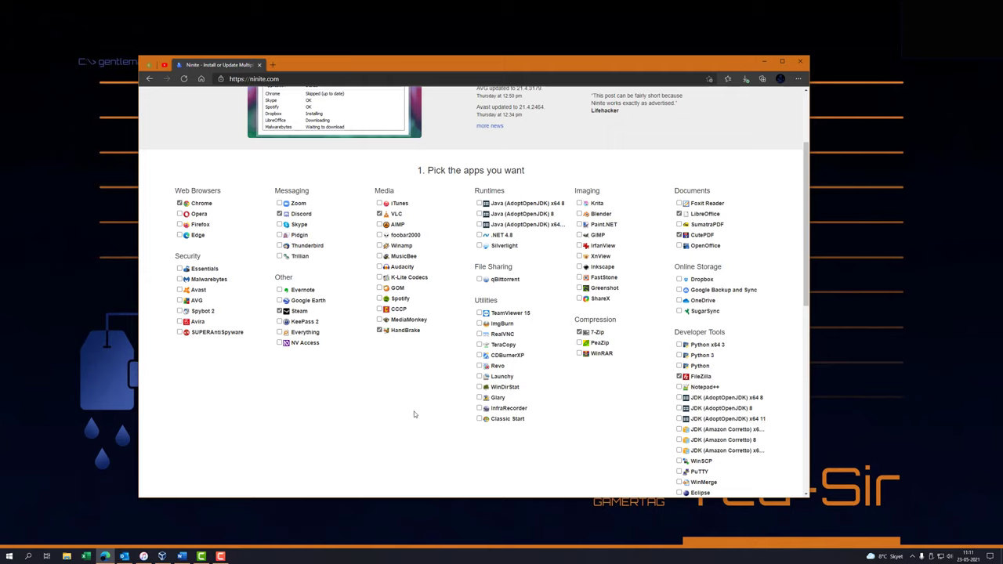
left_click(398, 299)
Download the custom Ninite installer for the selected apps and check it in the browser's download list
scroll(353, 408, "down", 4)
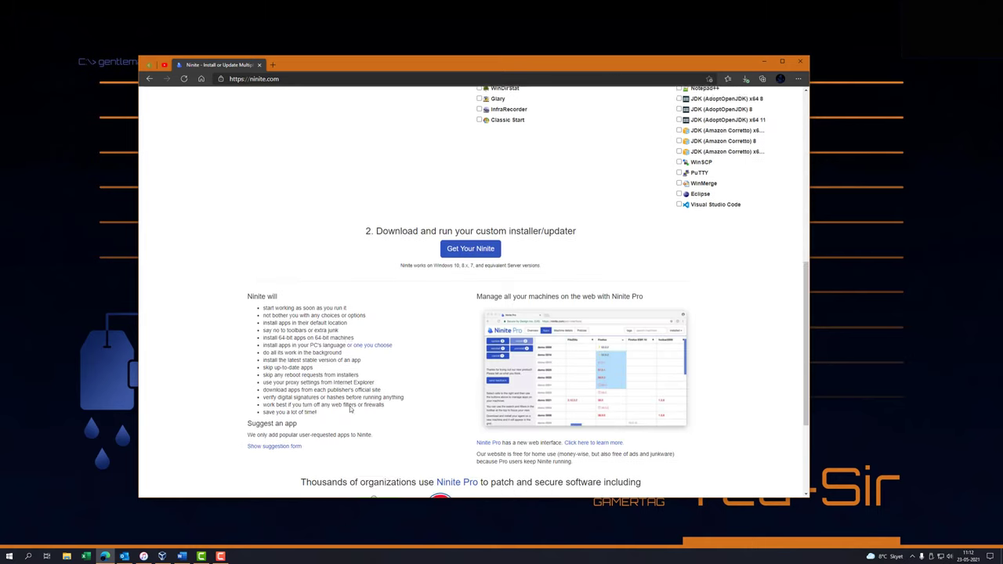
left_click(466, 245)
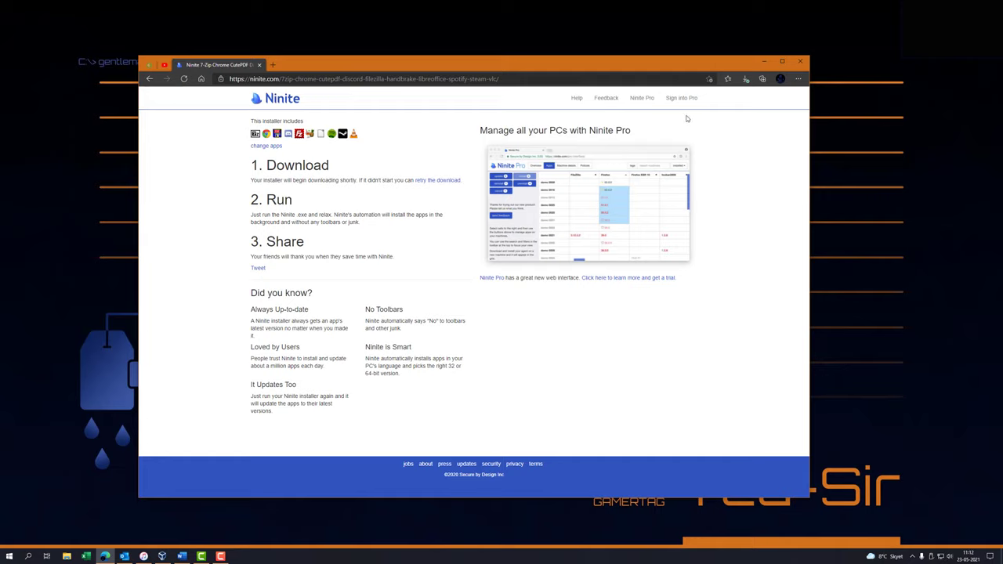
left_click(741, 82)
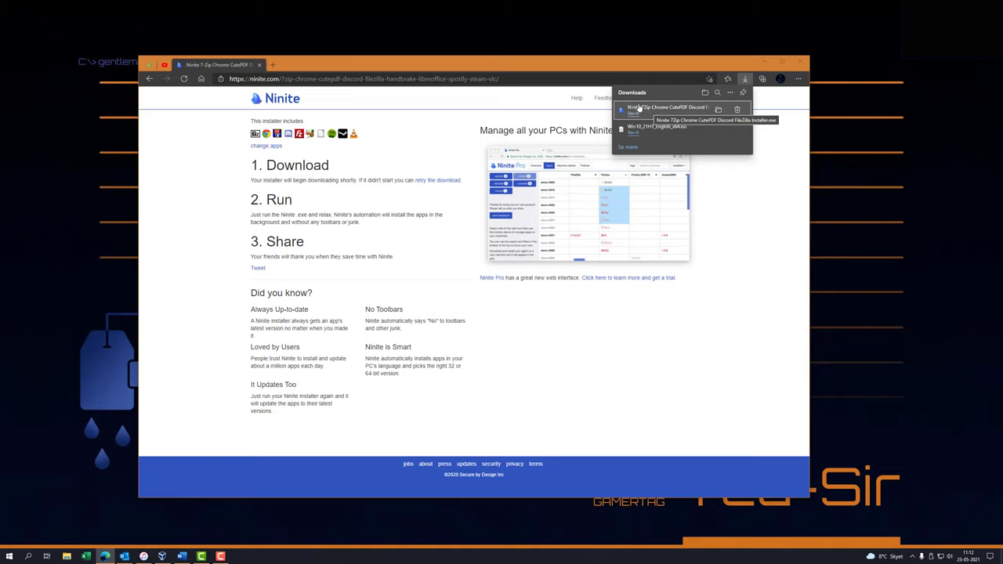
left_click(347, 181)
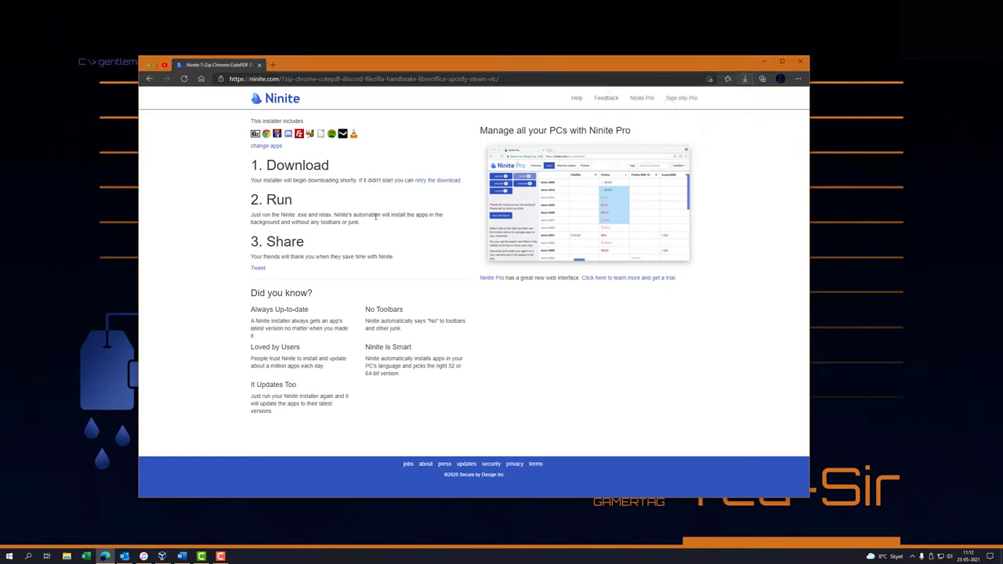
Search the web for lightshot and open the Lightshot screenshot tool's official website
left_click(282, 80)
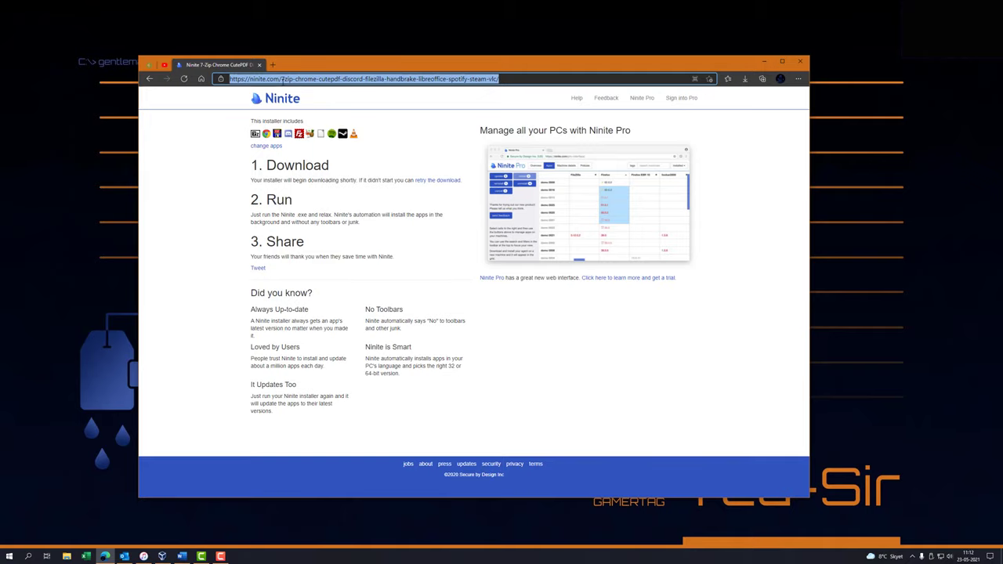
type("lightshot")
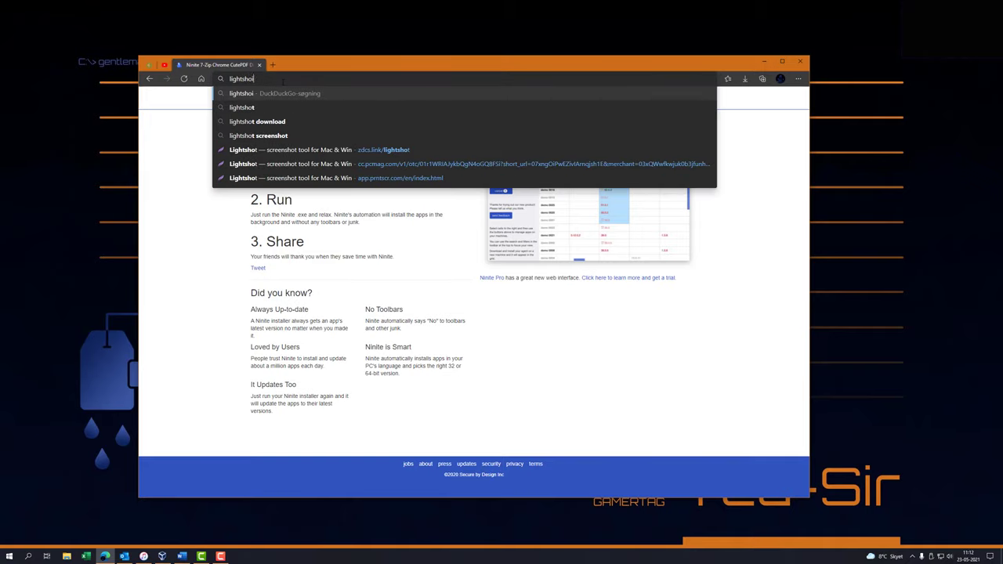
key("Return")
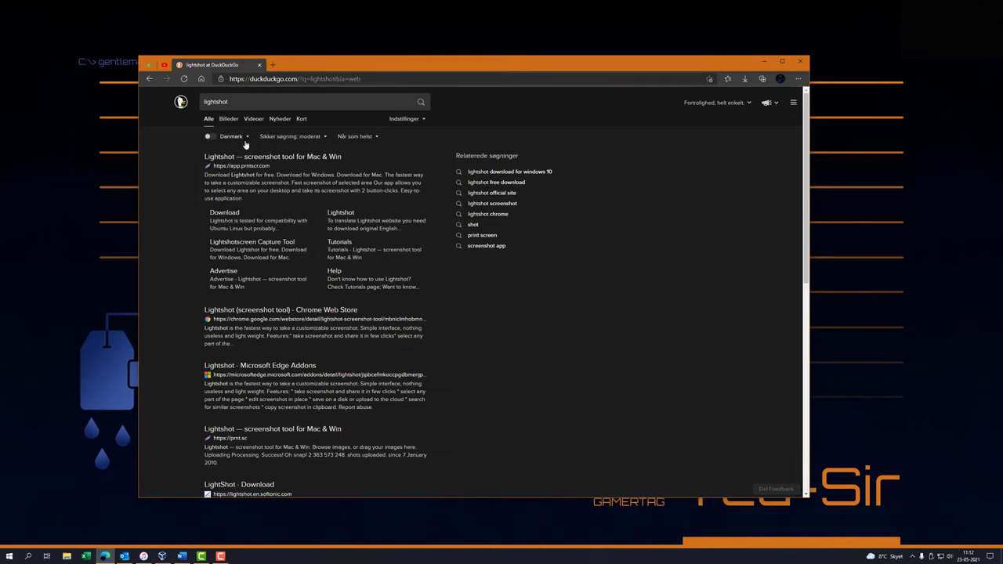
left_click(245, 158)
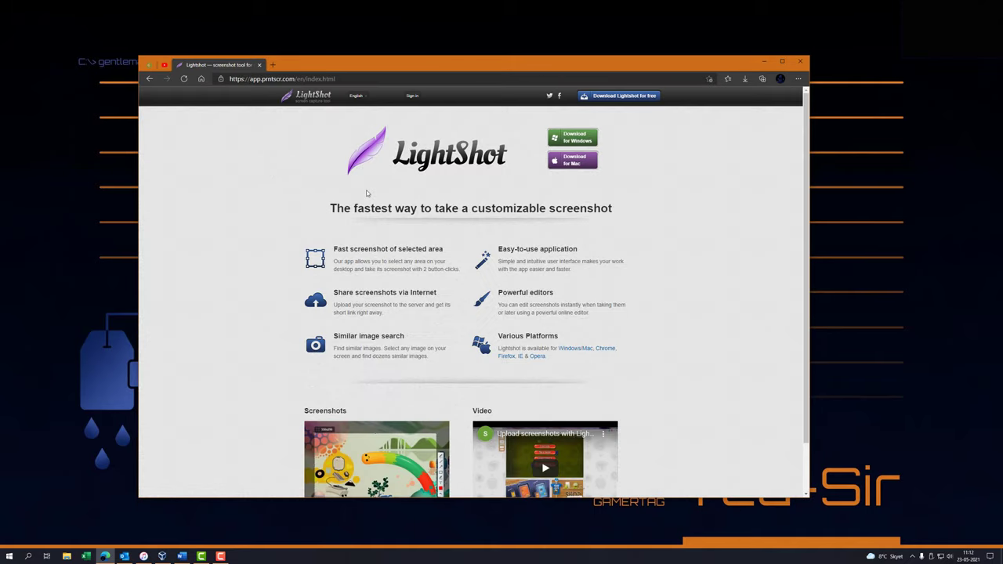
Download the Windows version of Lightshot and check setup-lightshot.exe in the browser's download list
left_click(570, 141)
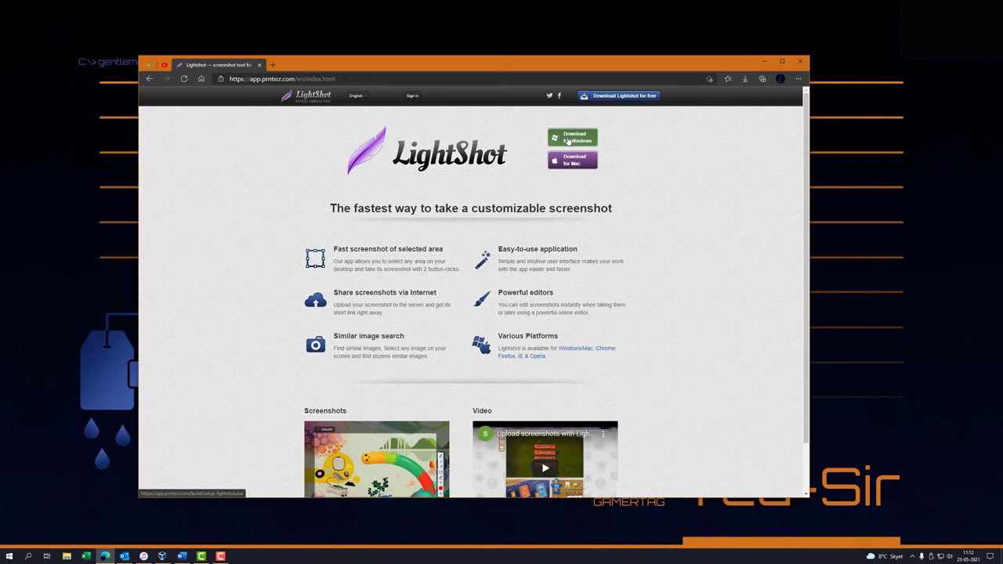
left_click(745, 79)
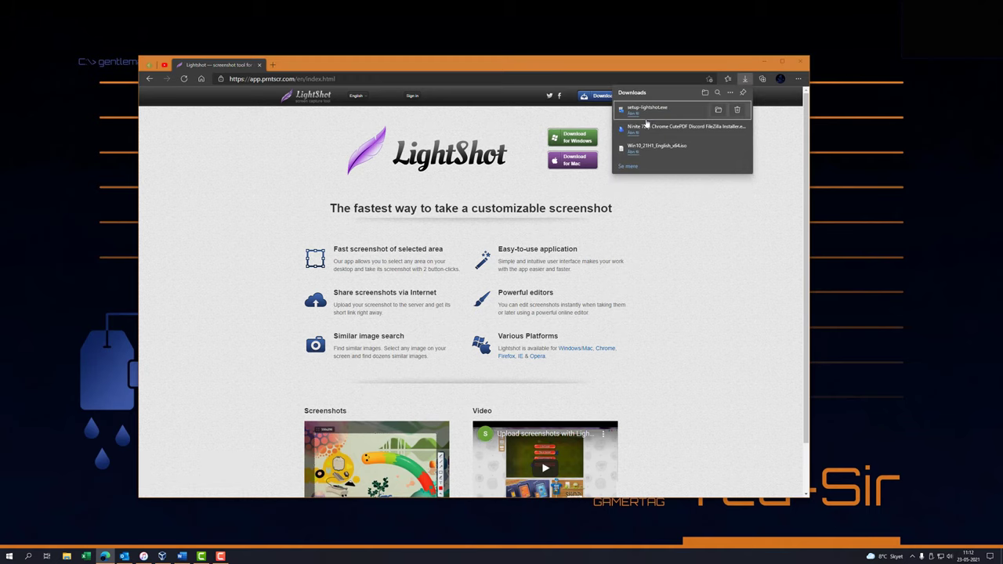
left_click(267, 171)
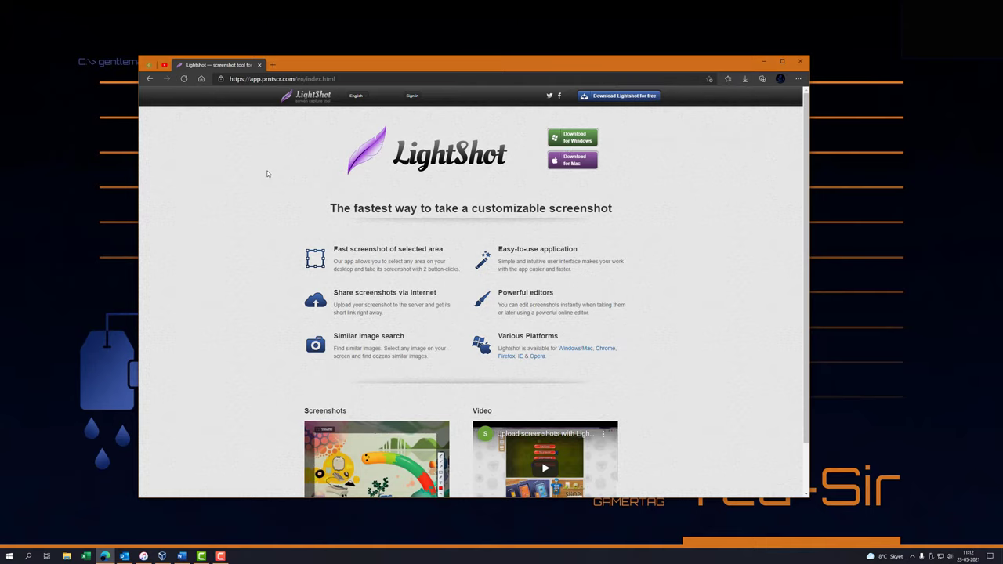
Close the Lightshot page and open the USB folder on the Lager (D:) drive in File Explorer
left_click(259, 64)
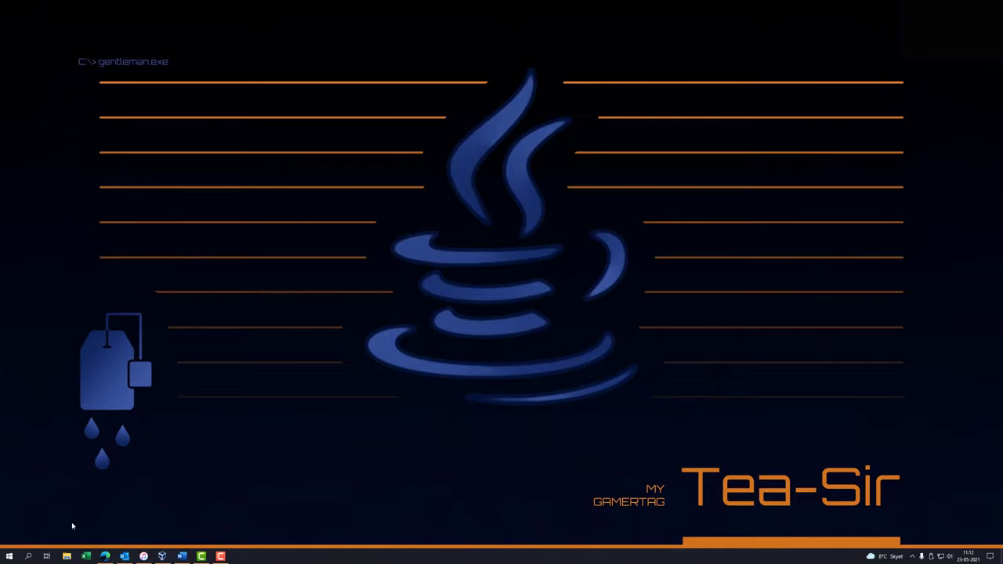
left_click(66, 556)
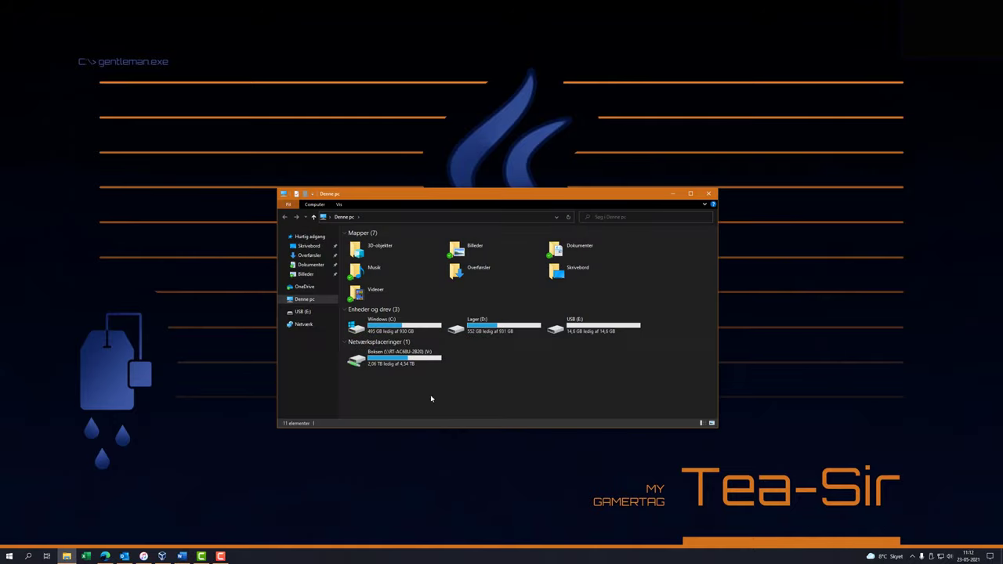
double_click(470, 325)
double_click(464, 316)
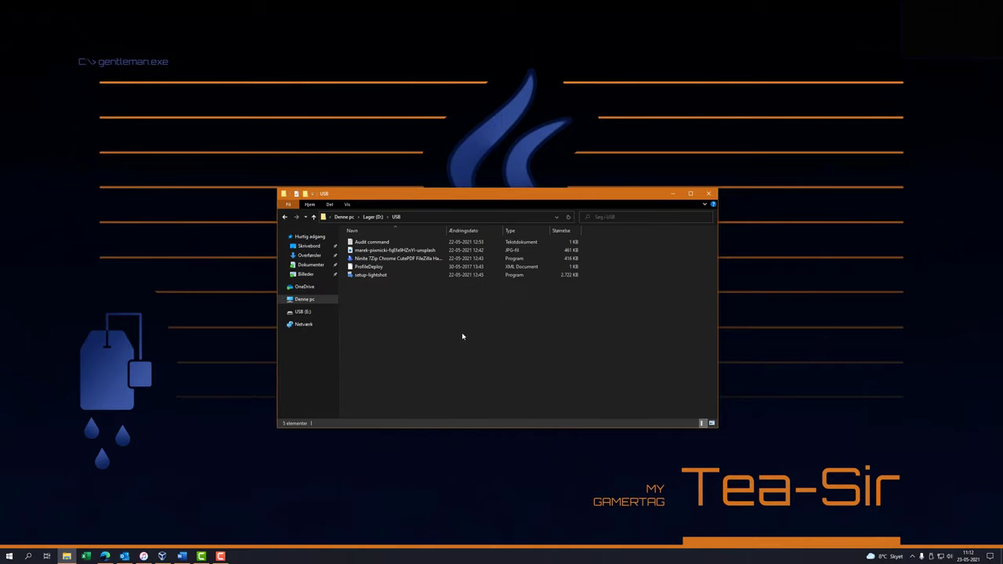
Open the ProfileDeploy XML file from the USB folder in Notepad
left_click(359, 268)
right_click(359, 268)
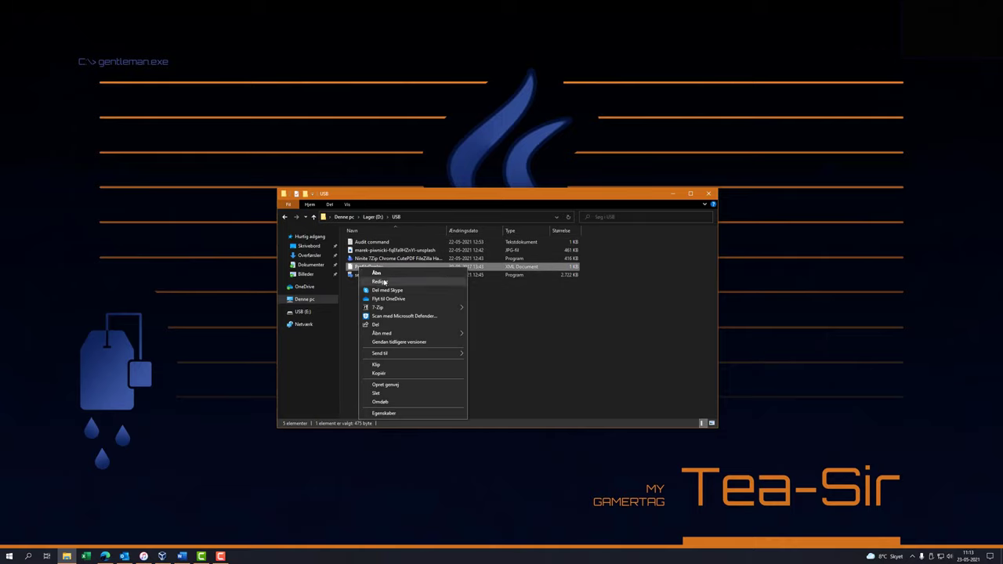
mouse_move(387, 335)
left_click(494, 335)
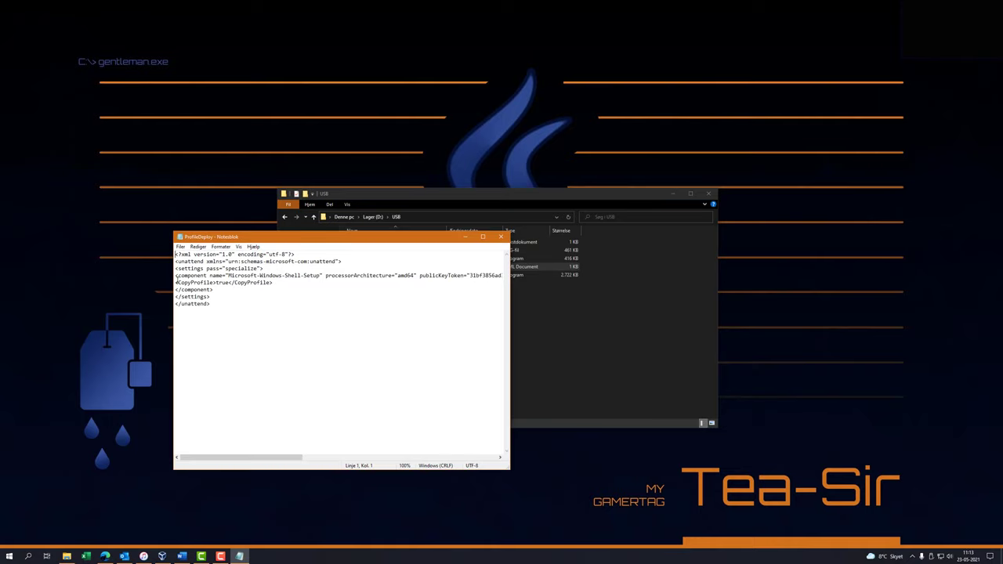
Examine the CopyProfile line in the ProfileDeploy file, then close the file without changing it
left_click_drag(175, 283, 282, 283)
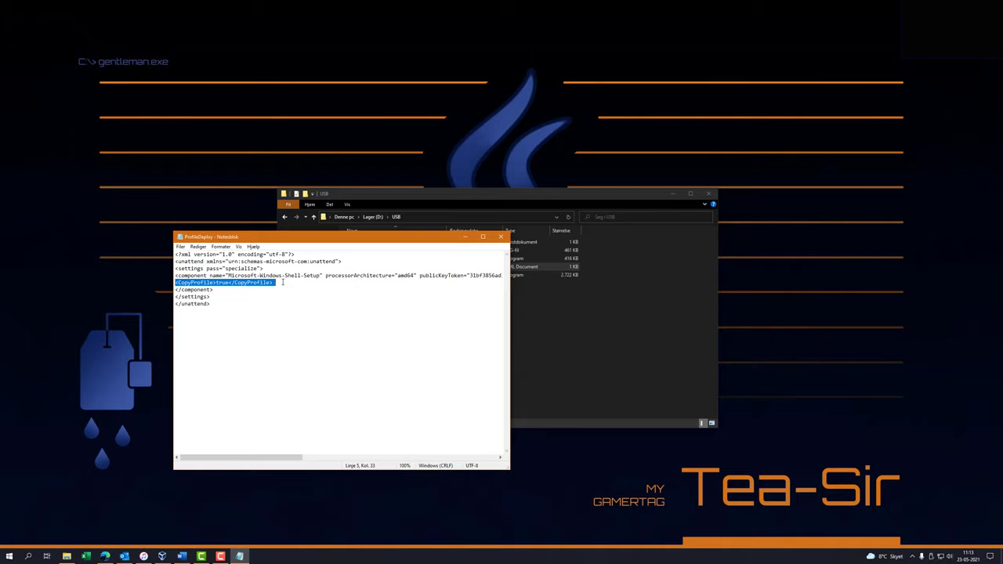
left_click(287, 299)
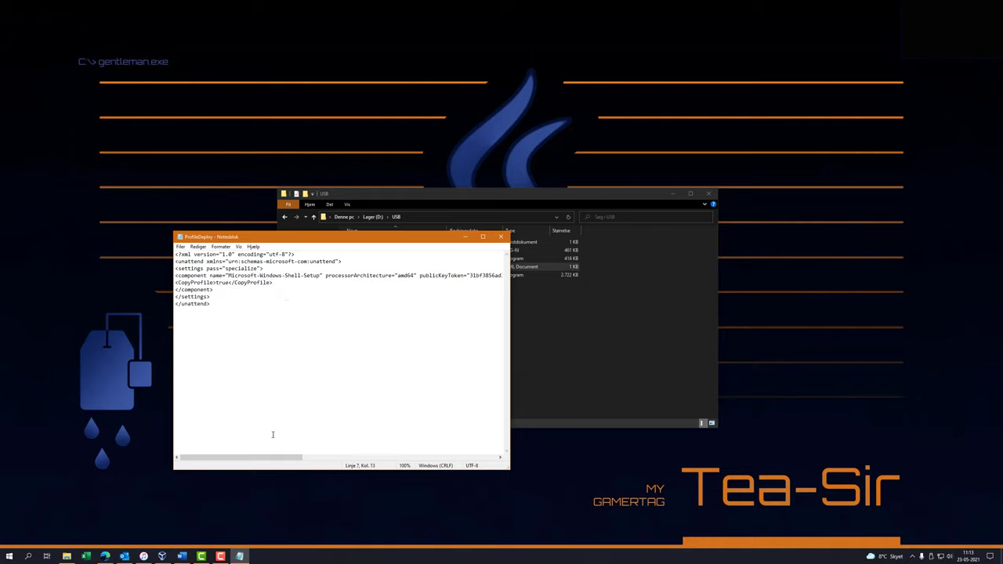
left_click_drag(249, 454, 212, 462)
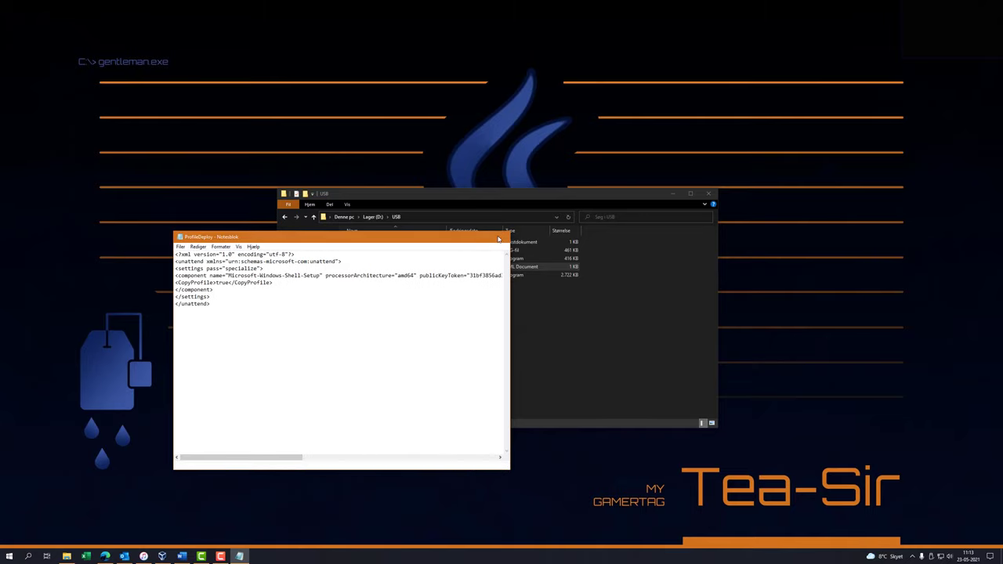
left_click(501, 237)
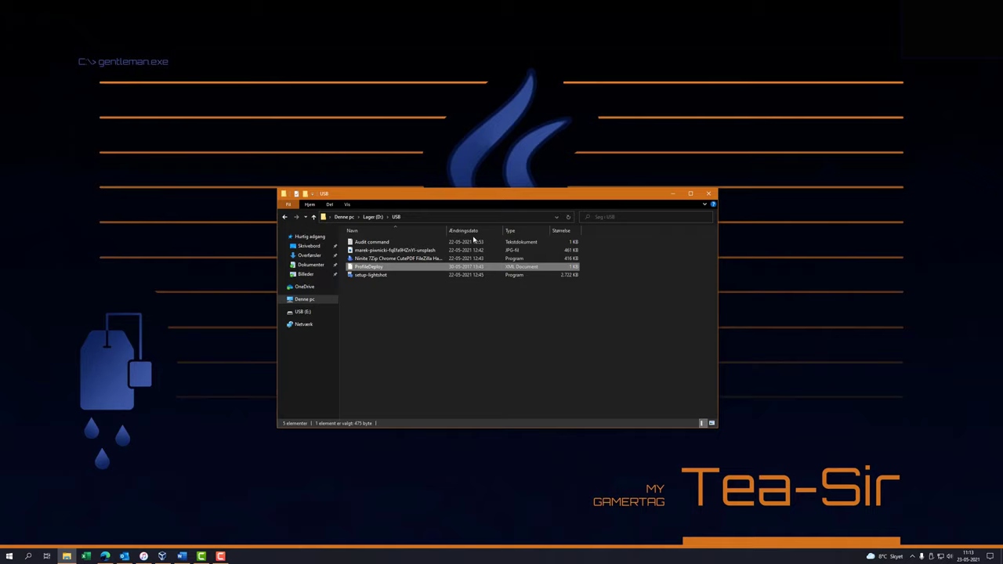
Open the Audit command text file from the USB folder, examine its sysprep command, and close it without changes
right_click(363, 243)
left_click(378, 264)
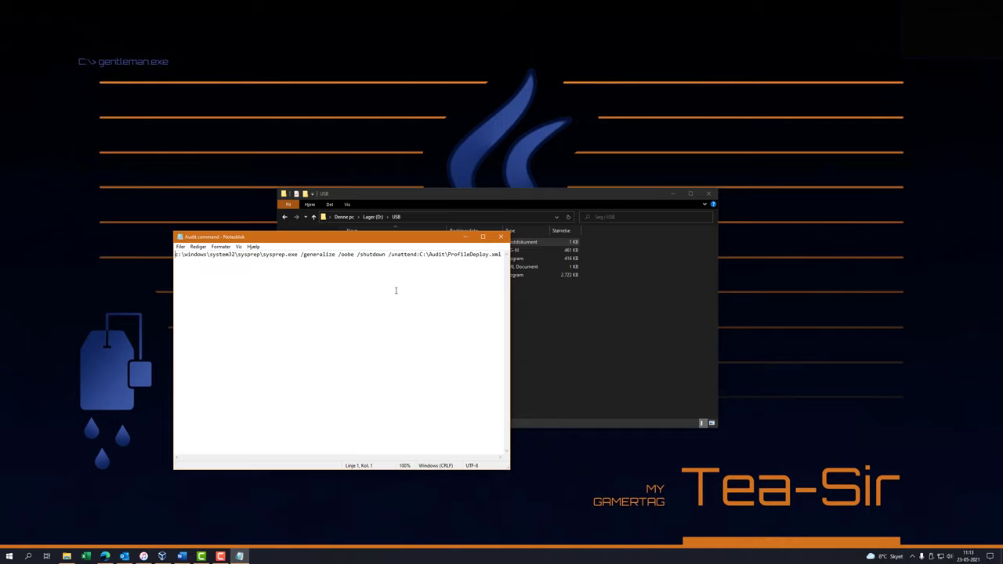
left_click(501, 238)
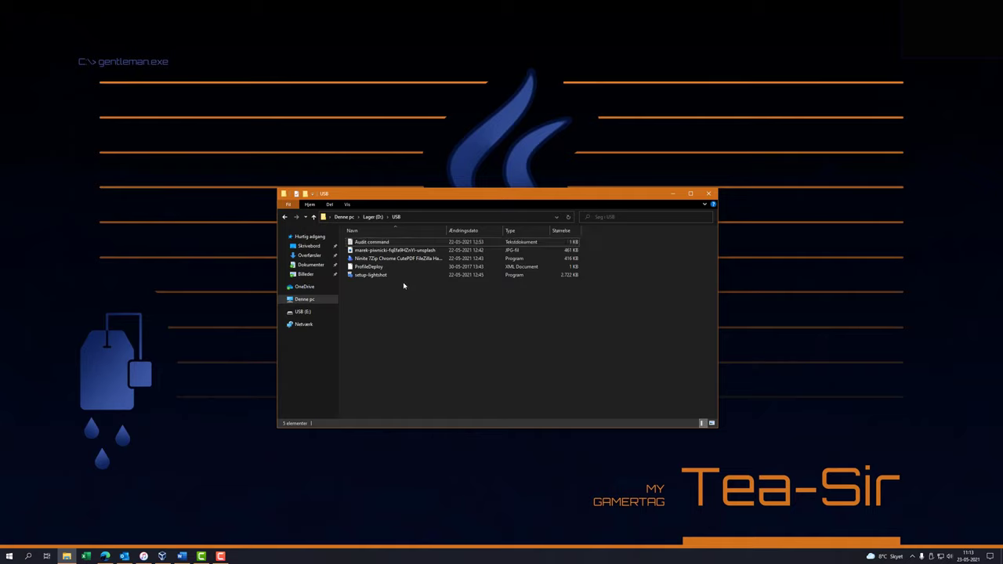
Preview the JPG wallpaper image in the USB folder, close it, and open the Downloads folder
left_click(399, 251)
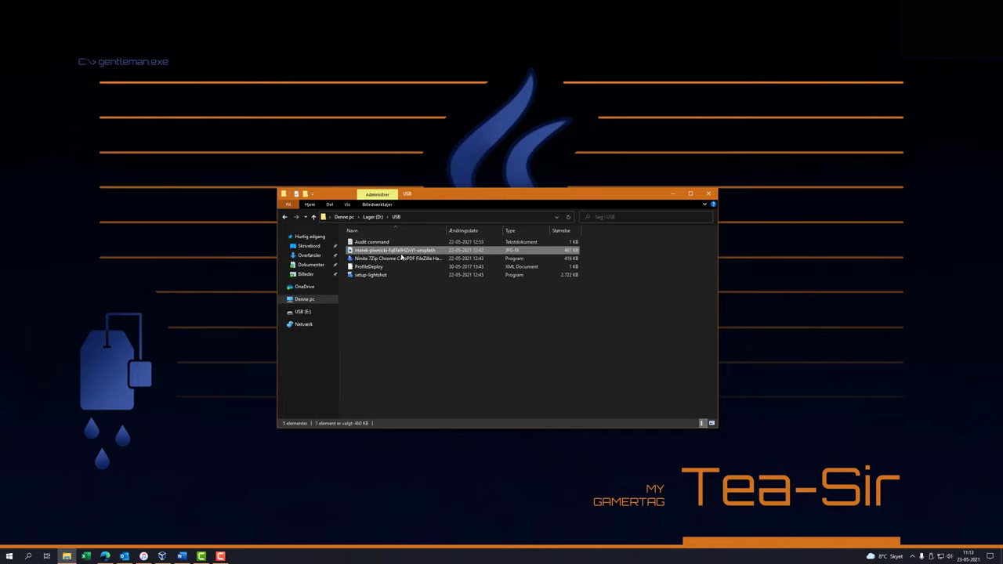
double_click(400, 256)
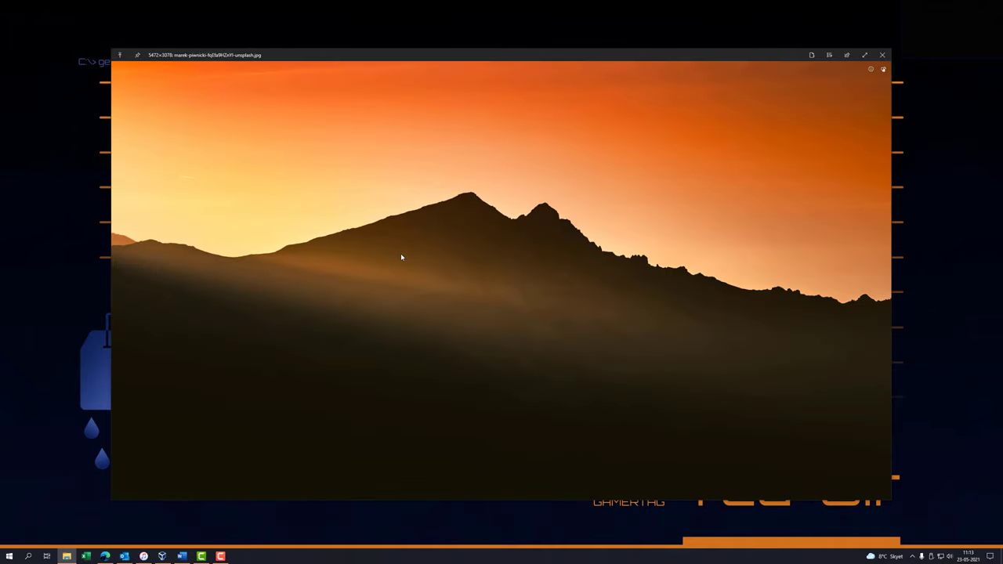
key("Escape")
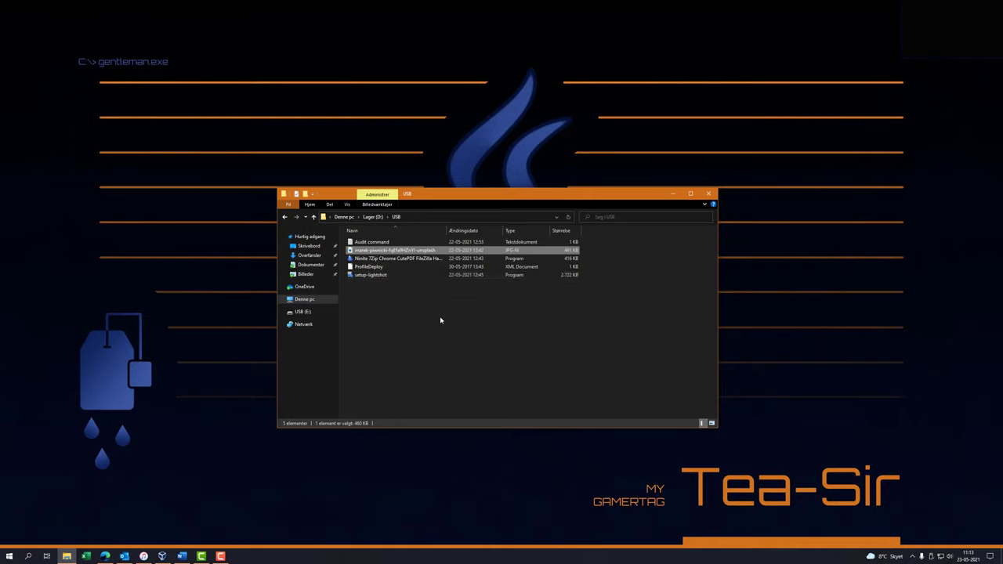
left_click(441, 320)
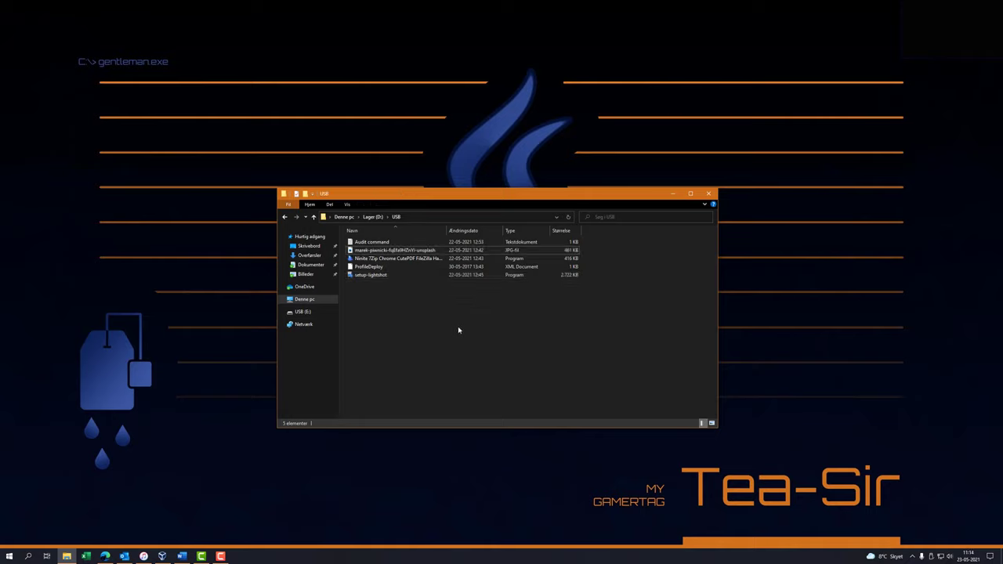
left_click(308, 255)
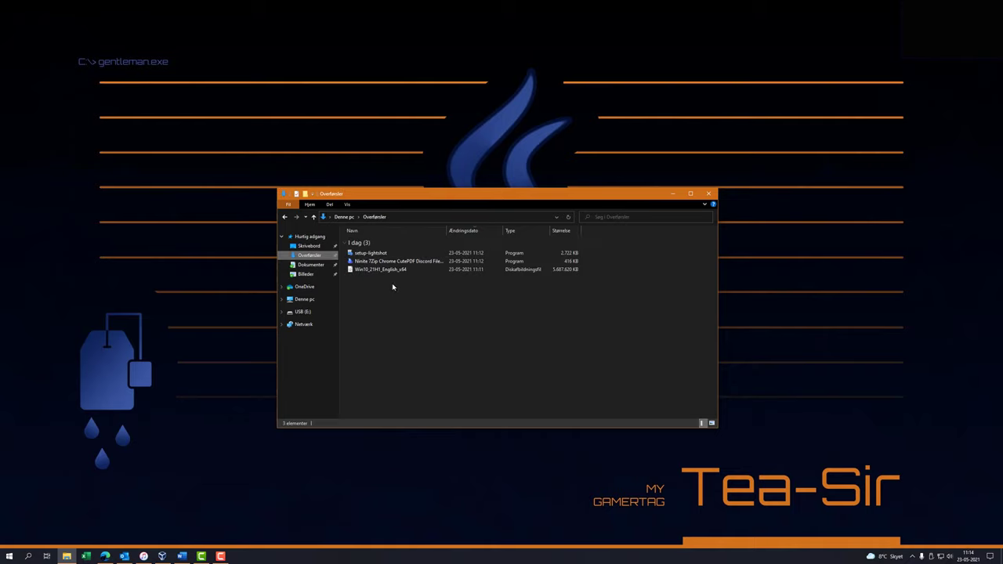
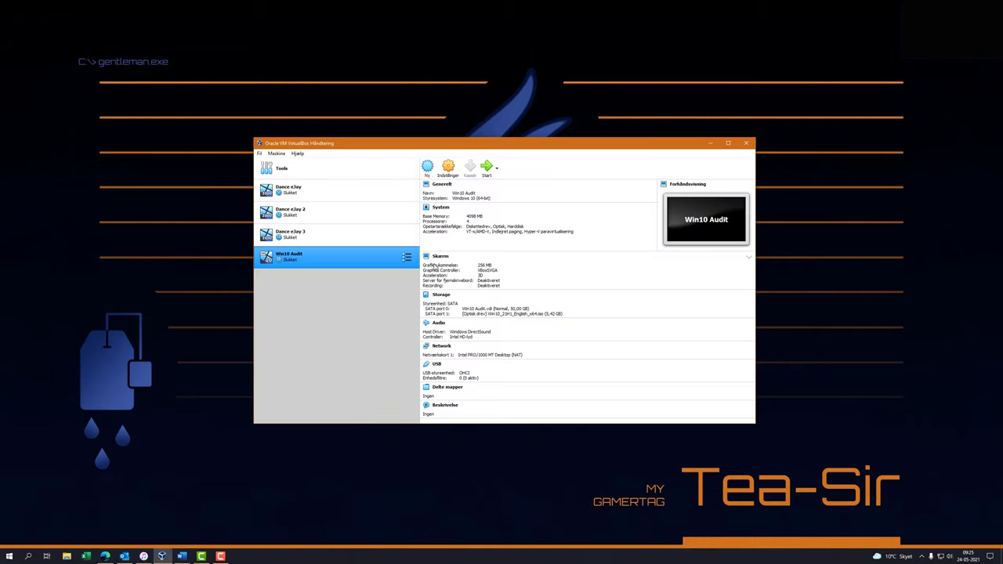
Start the Win10 Audit virtual machine in VirtualBox and begin Windows Setup with Danish (Denmark) as time and currency format
left_click(486, 167)
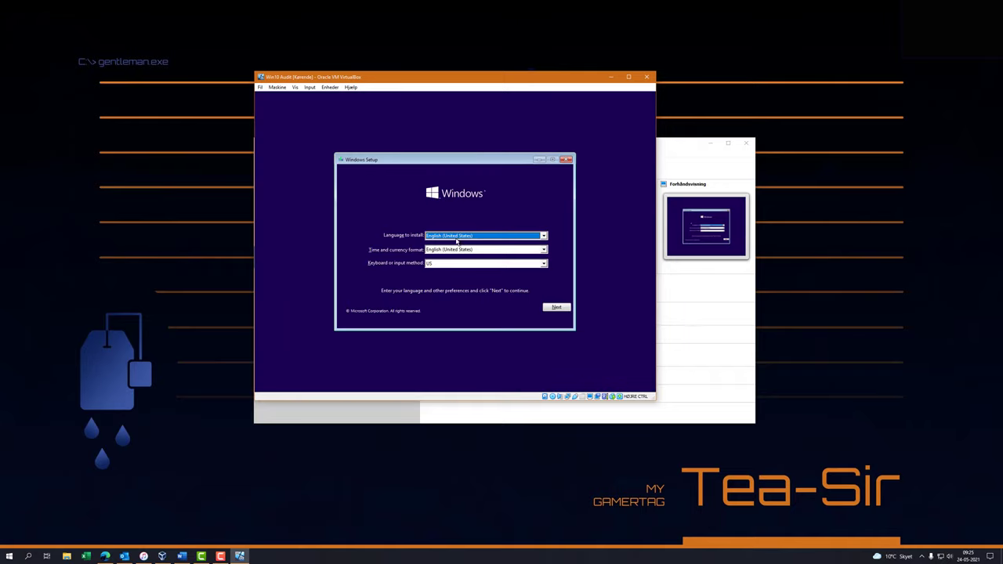
key("Tab")
key("d")
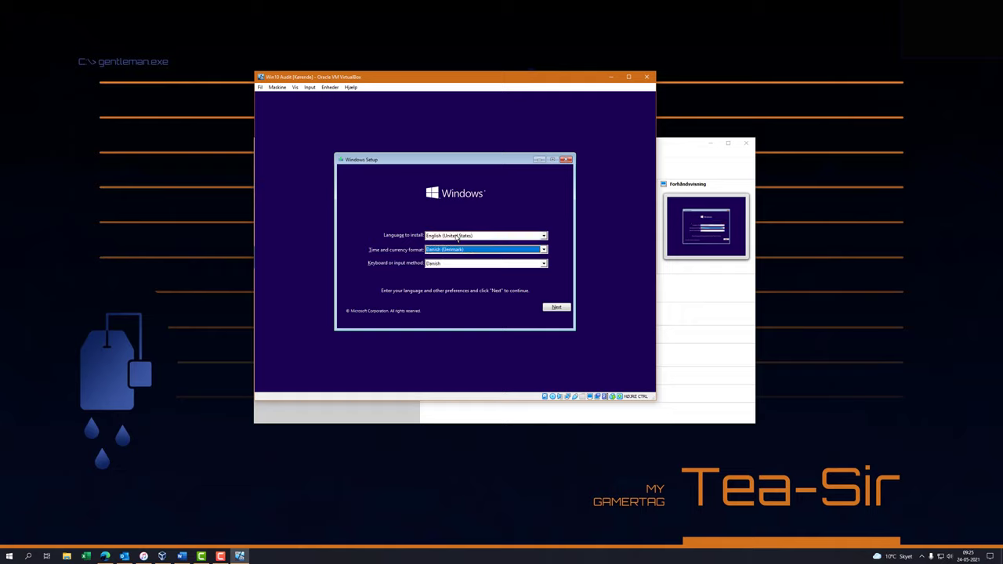
left_click(562, 309)
left_click(461, 245)
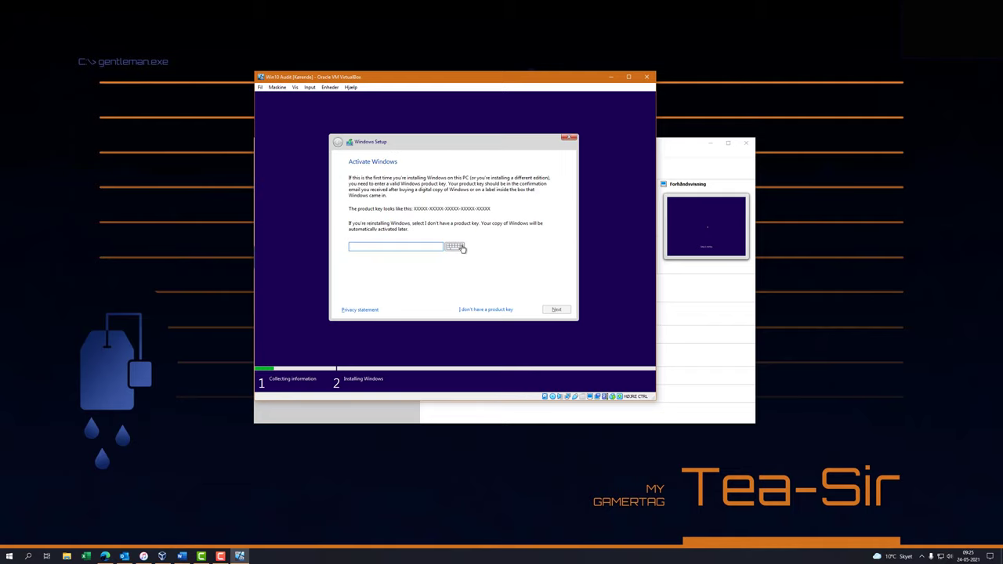
Continue Windows Setup without a product key and choose Windows 10 Home as the edition to install
left_click(474, 309)
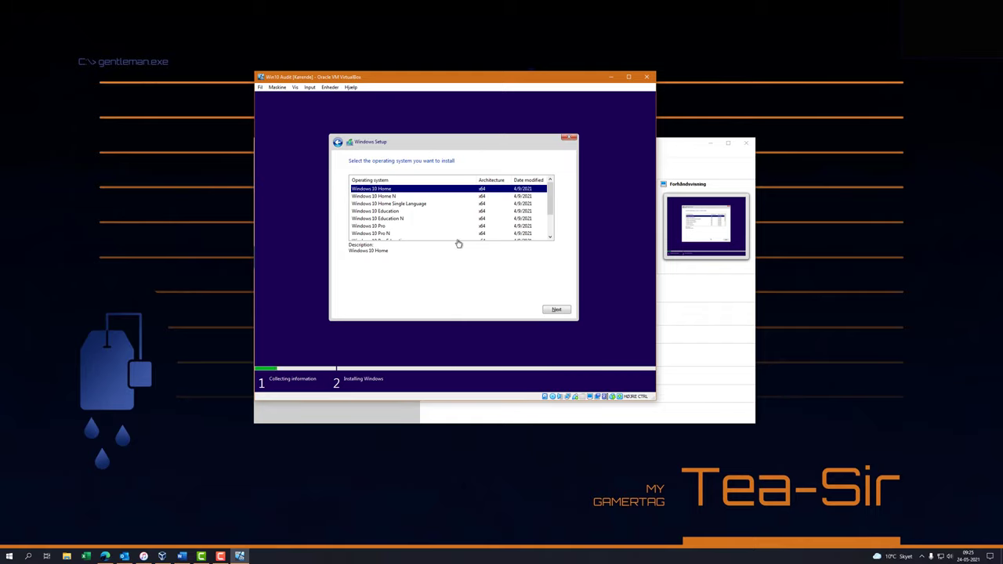
left_click_drag(552, 196, 552, 196)
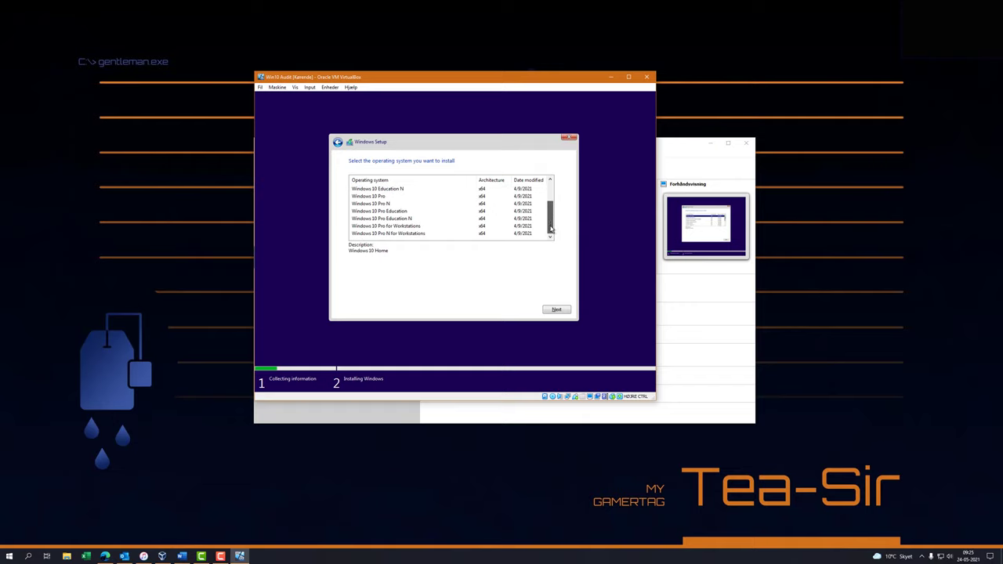
left_click(377, 189)
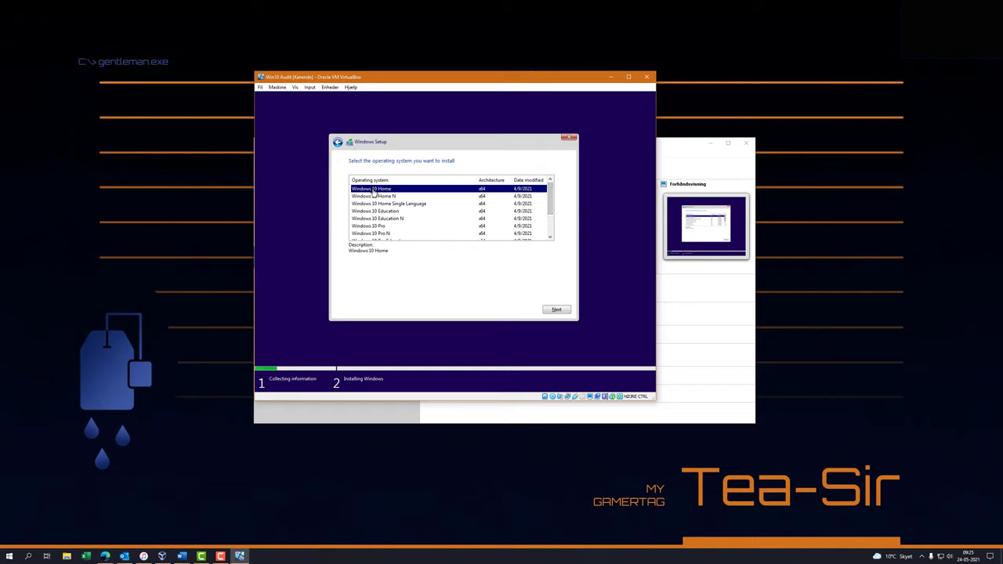
left_click(554, 308)
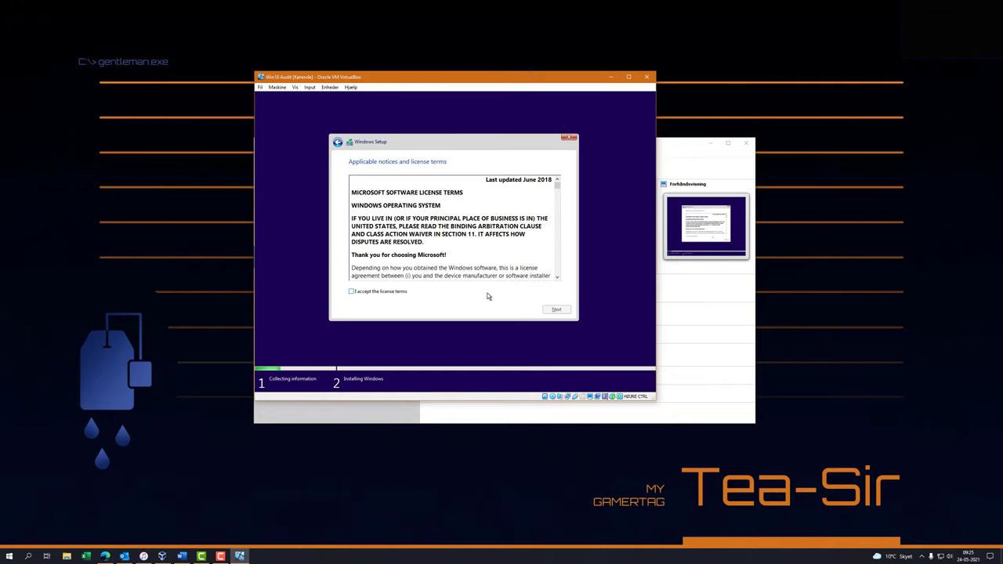
Accept the license terms and choose the custom installation of Windows only
left_click(385, 293)
left_click(558, 310)
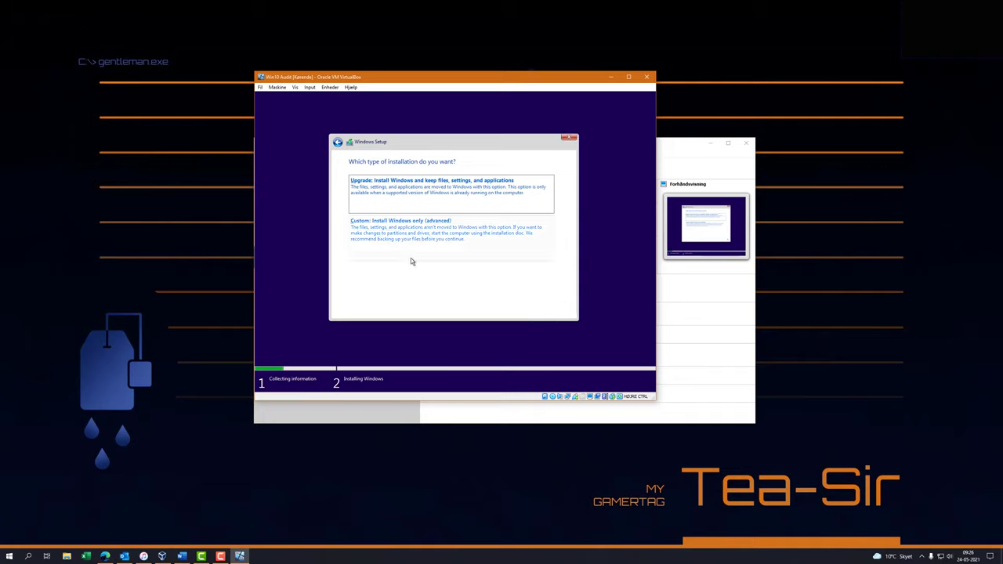
left_click(387, 244)
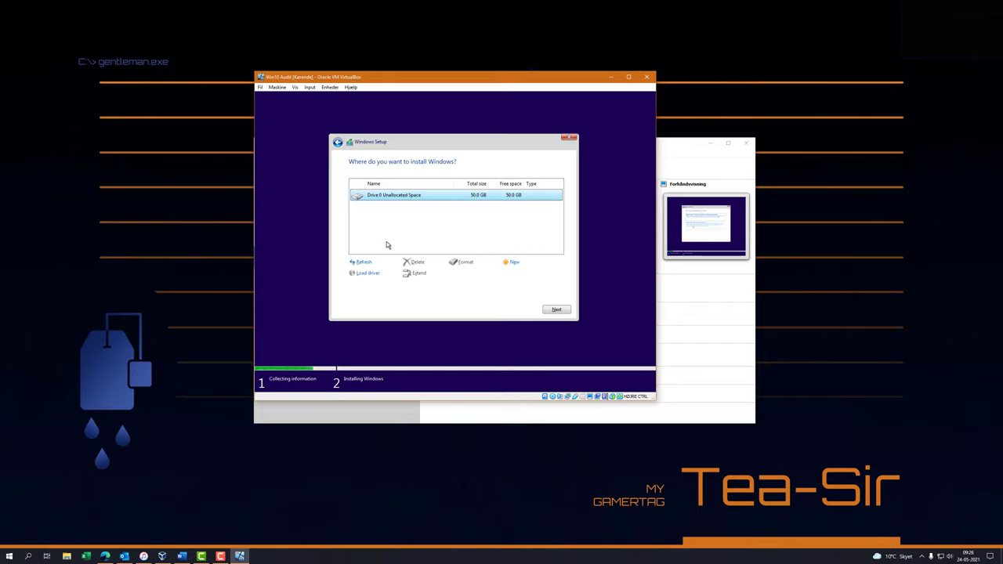
Create a partition from all of Drive 0's unallocated space and start the Windows installation on it
left_click(512, 261)
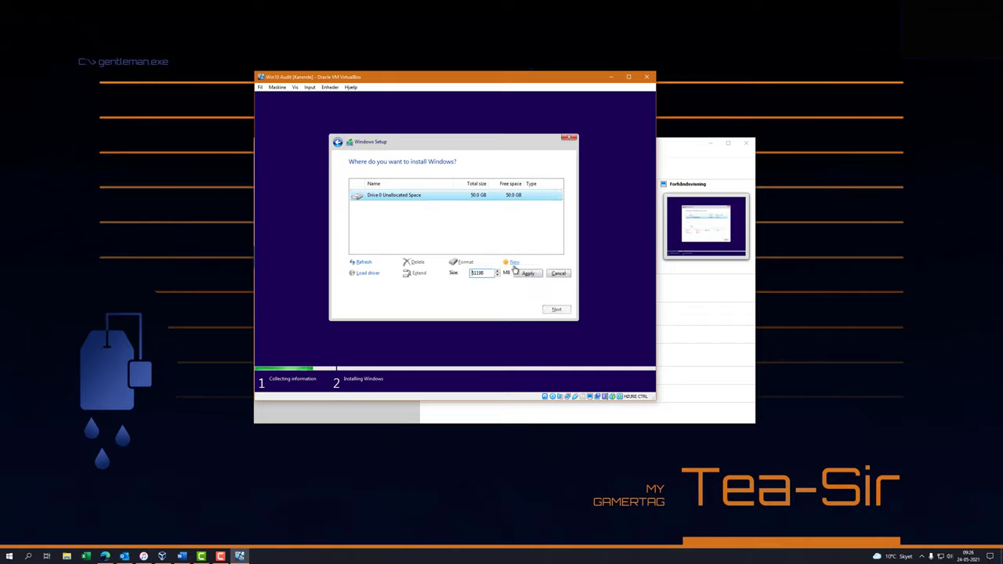
left_click(523, 274)
left_click(507, 273)
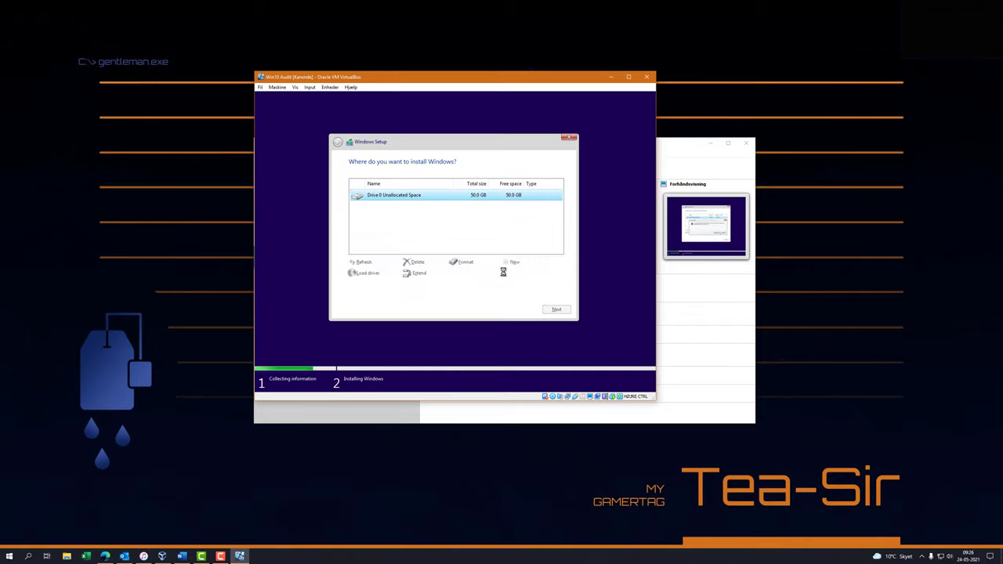
left_click(556, 308)
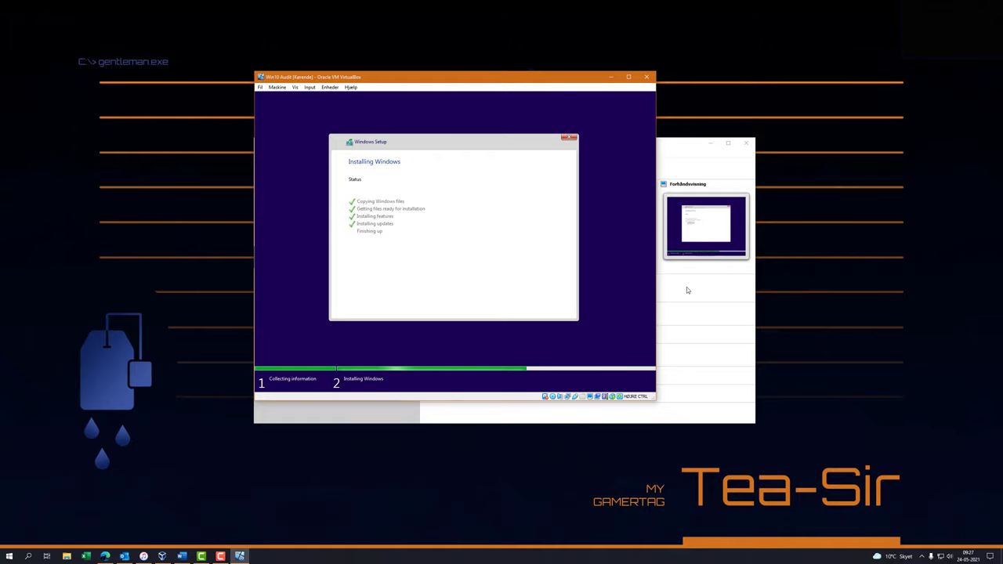
Remove the installation disc from the virtual machine's optical drive and enter audit mode at the region selection
left_click(329, 87)
mouse_move(344, 97)
left_click(391, 78)
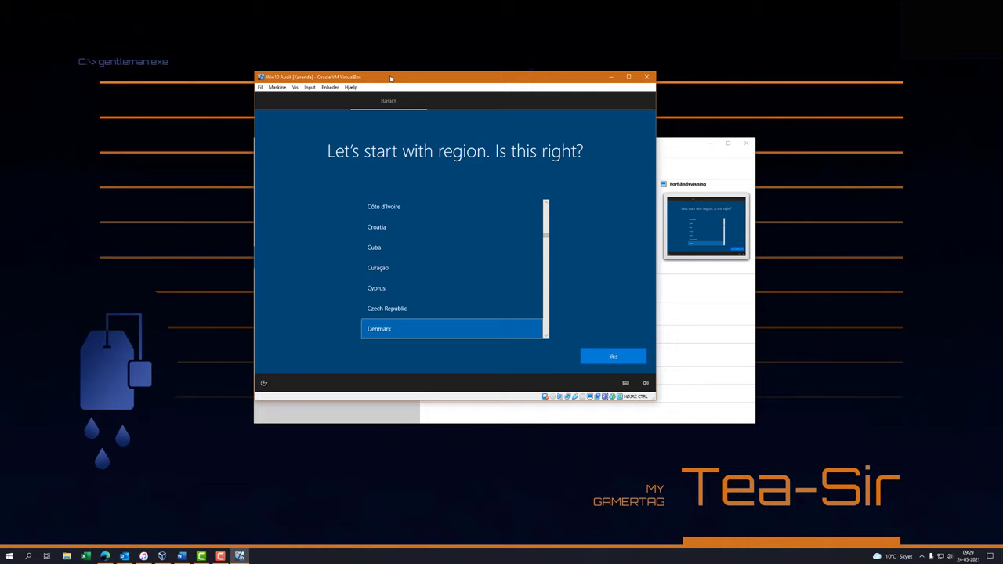
key("Return")
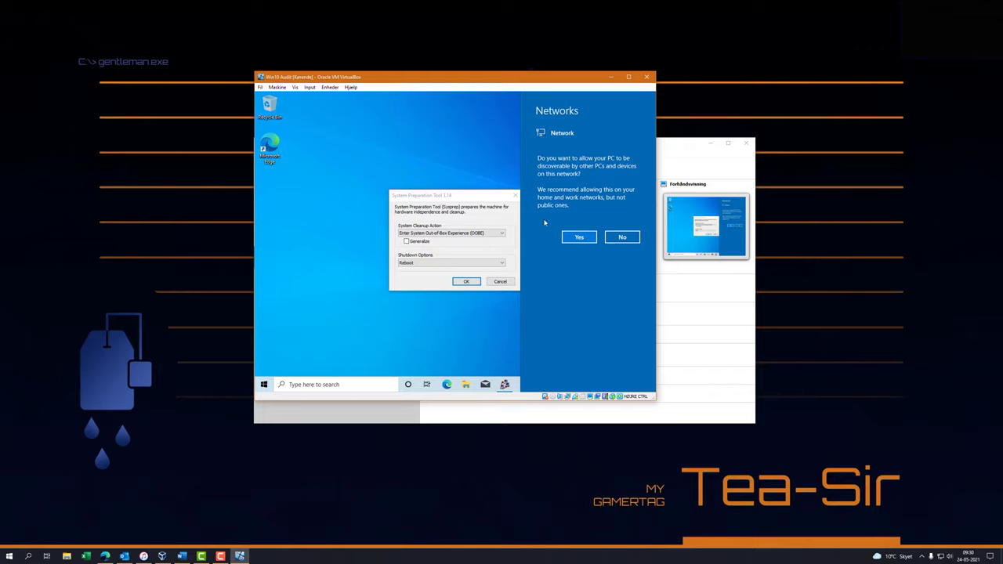
Allow the PC to be discoverable on the network and move the System Preparation Tool window into the desktop's lower-right corner
left_click(578, 237)
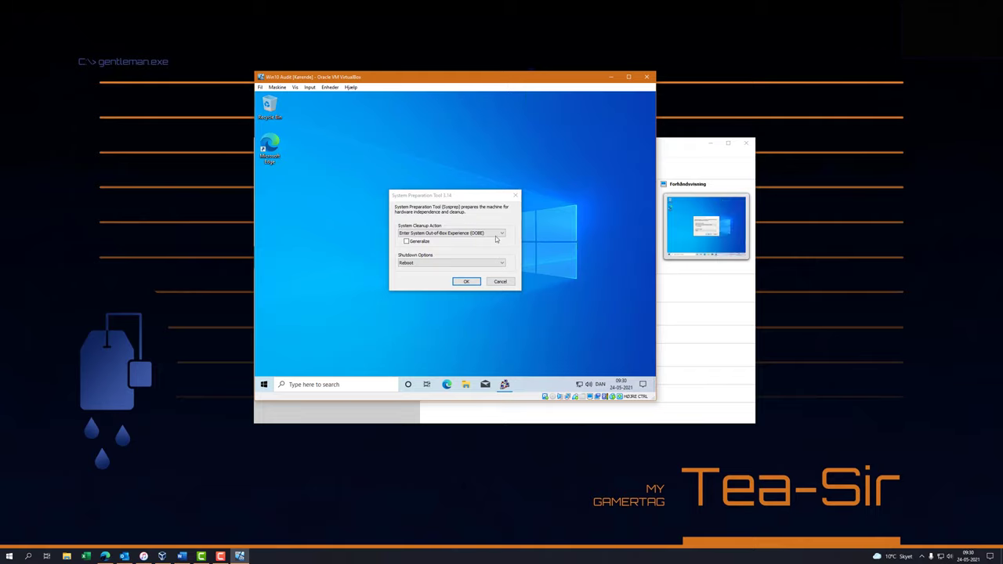
left_click(425, 199)
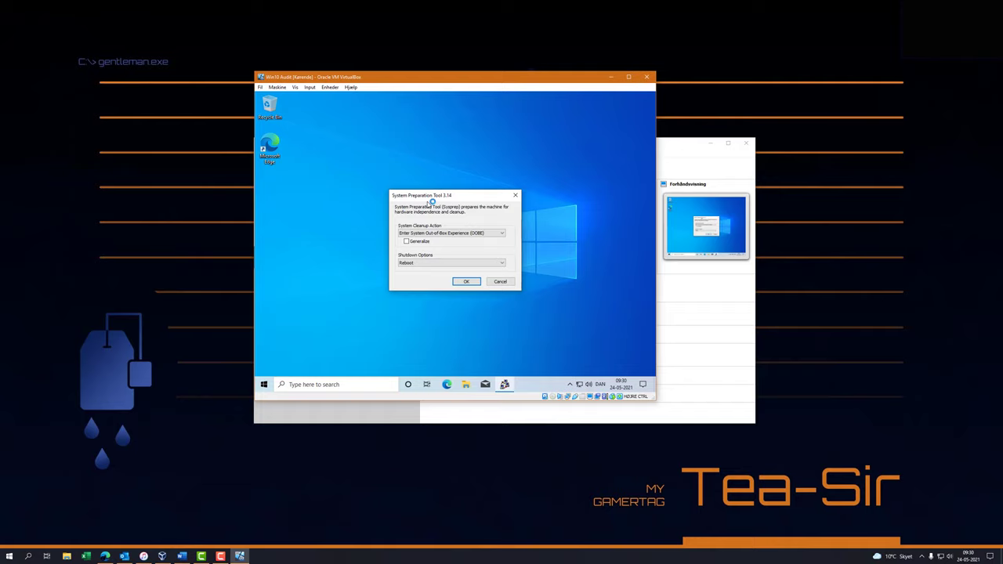
left_click_drag(398, 195, 608, 356)
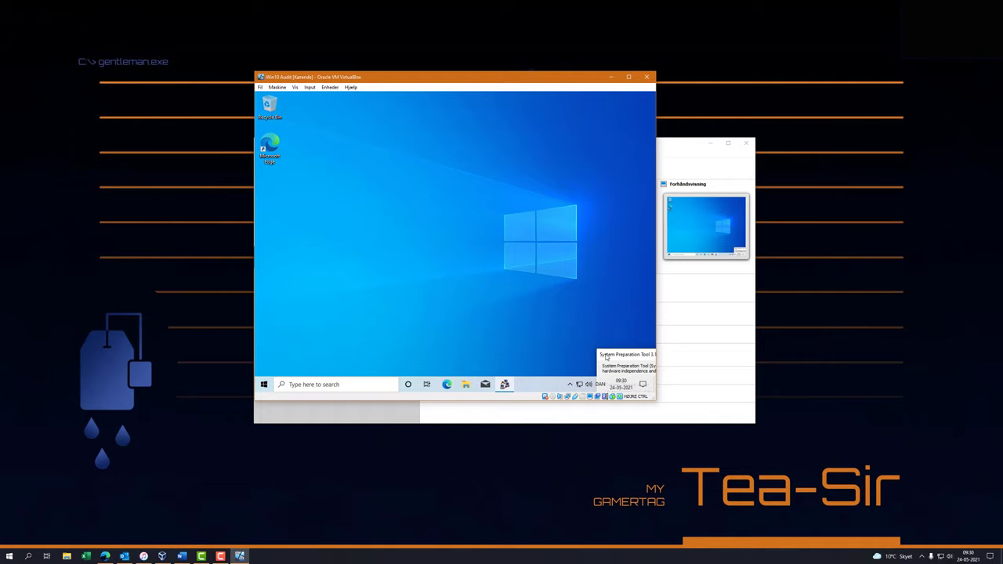
mouse_move(608, 356)
left_mouse_down()
mouse_move(560, 281)
mouse_move(518, 273)
mouse_move(607, 358)
left_mouse_up()
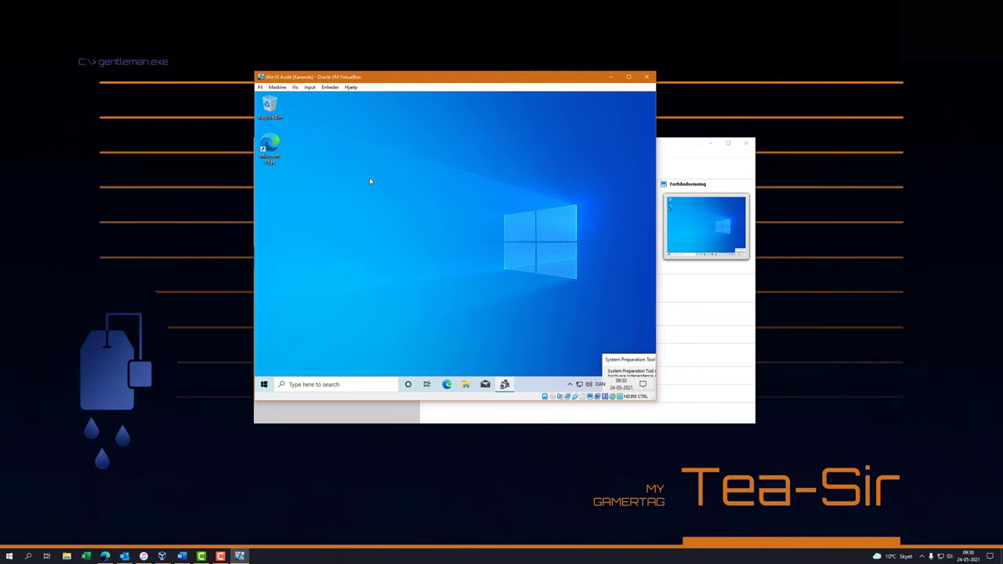
Insert the VirtualBox Guest Additions CD image into the virtual machine and launch its setup from This PC
left_click(330, 88)
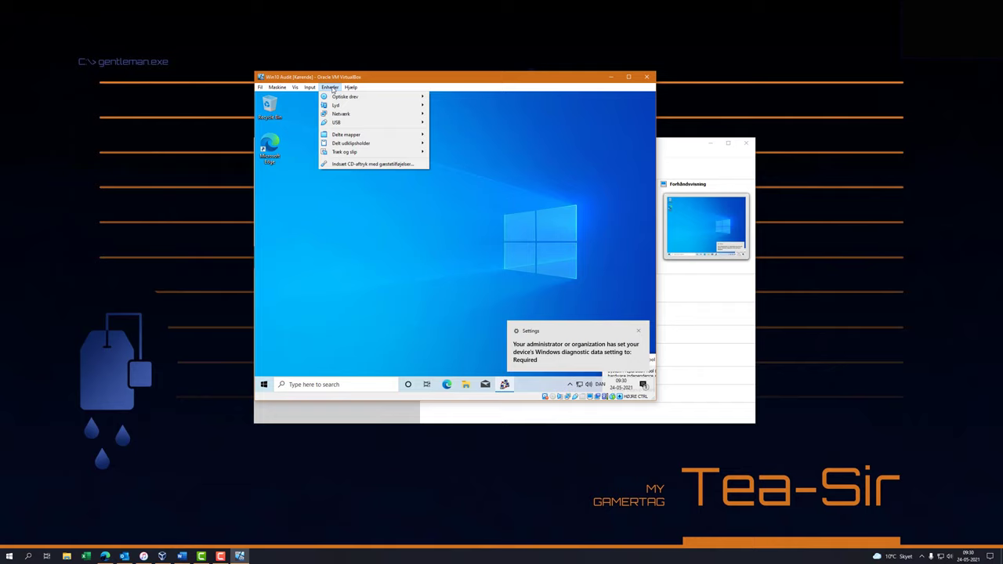
left_click(342, 164)
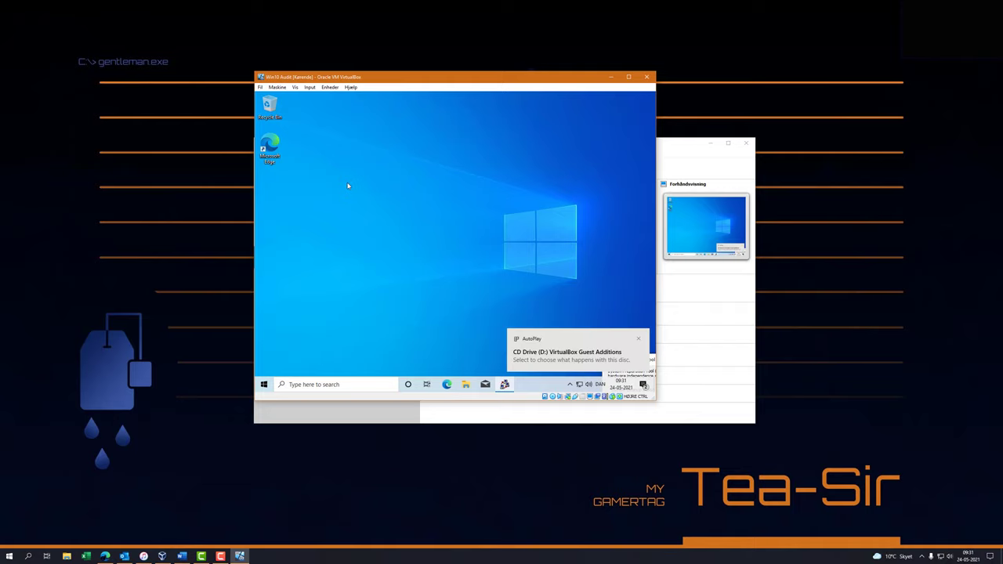
left_click(466, 384)
left_click(336, 253)
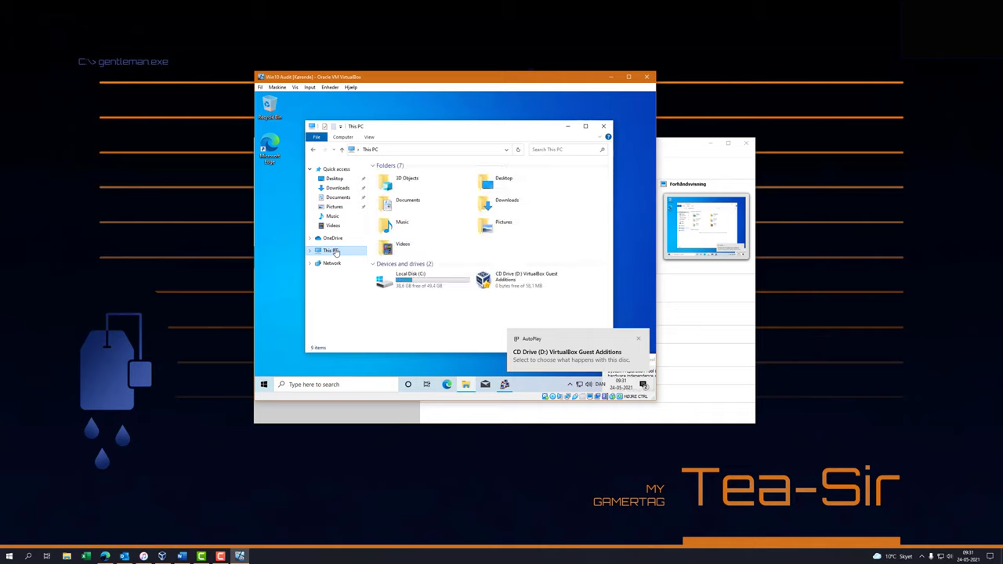
double_click(505, 284)
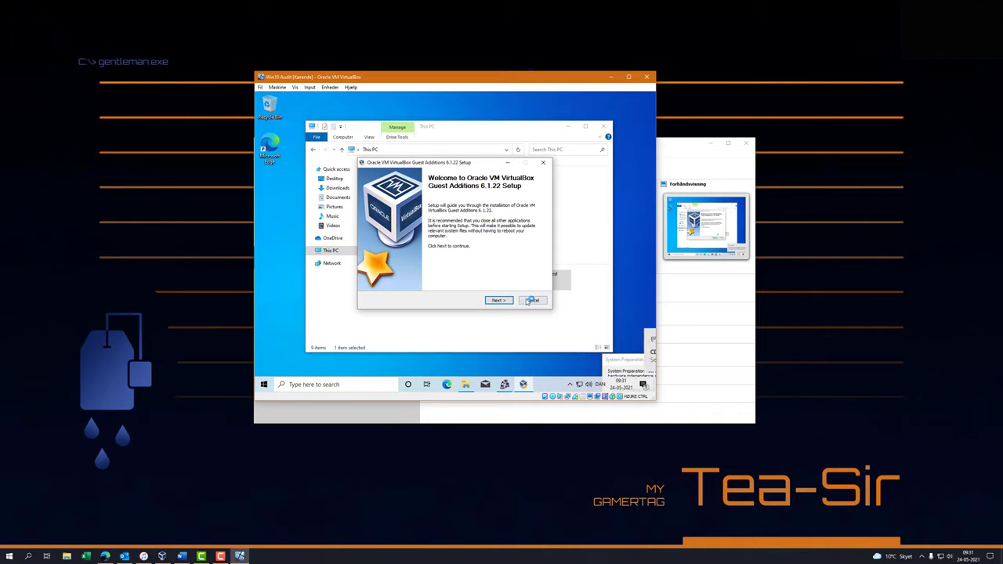
Install VirtualBox Guest Additions 6.1.22 with the default components and reboot the virtual machine
left_click(505, 303)
left_click(509, 304)
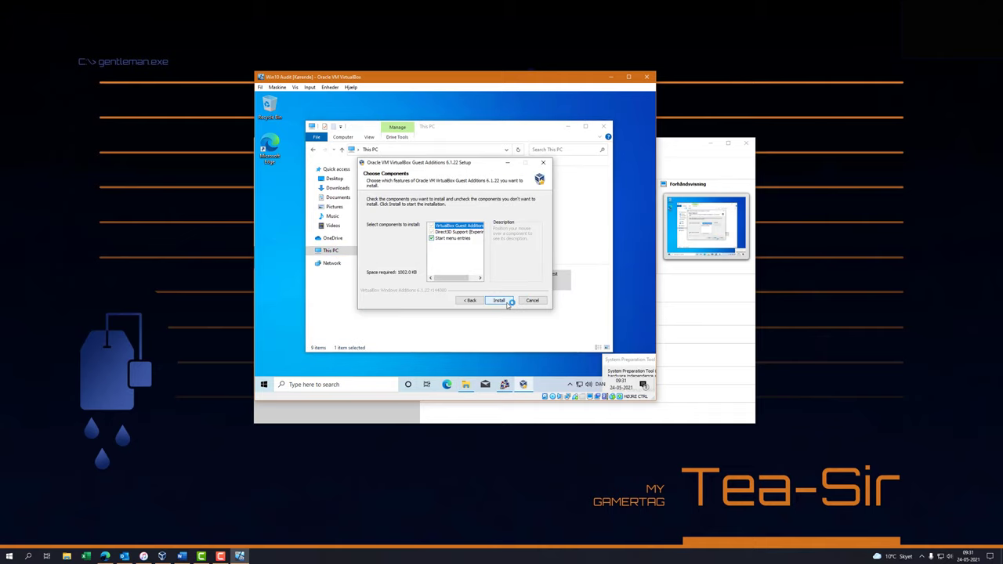
left_click(507, 304)
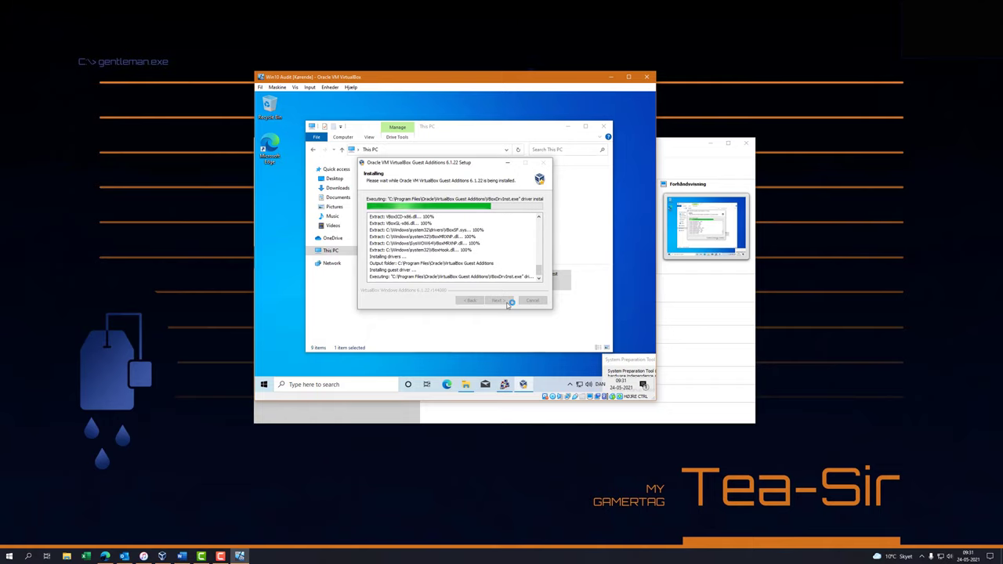
left_click(491, 238)
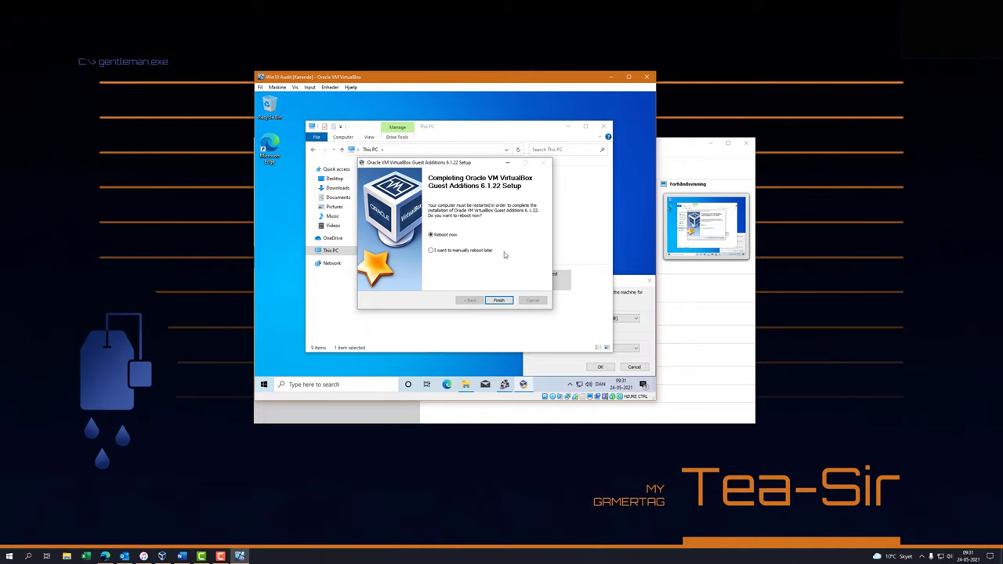
left_click(499, 300)
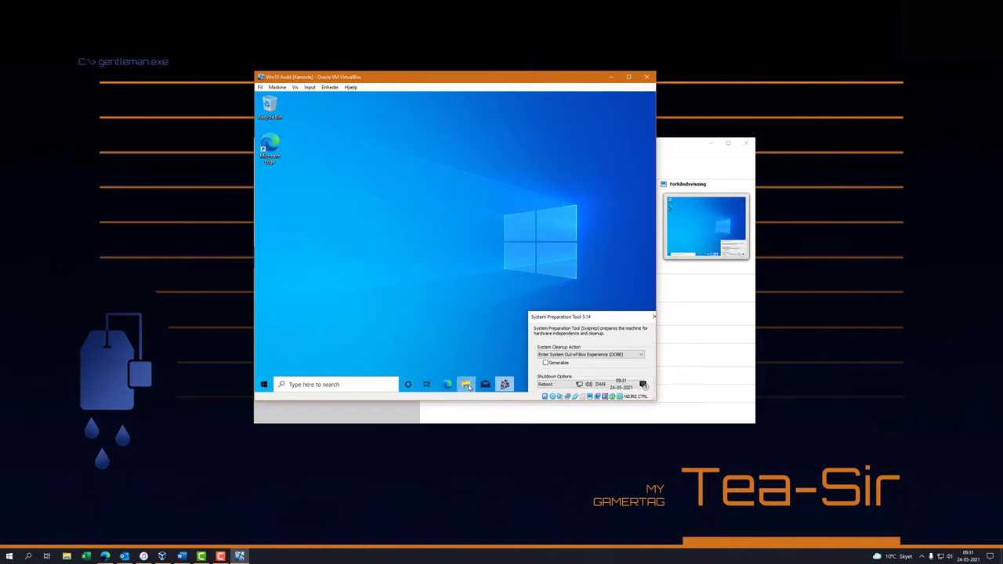
Enlarge the virtual machine's screen through the guest desktop's display settings
right_click(393, 205)
left_click(435, 274)
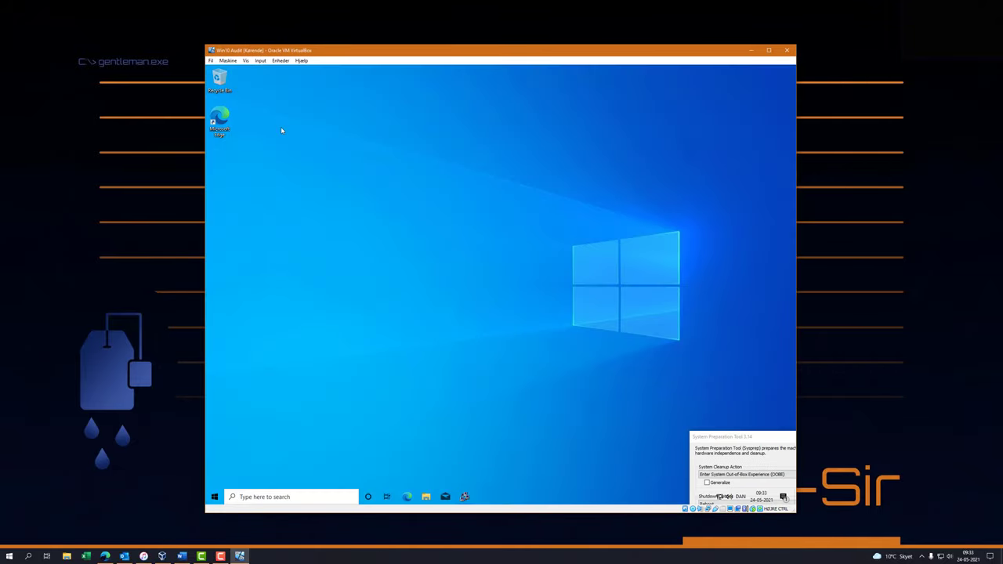
Add the host folder D:\USB to the virtual machine's shared folders as USB with auto-mounting enabled
left_click(281, 60)
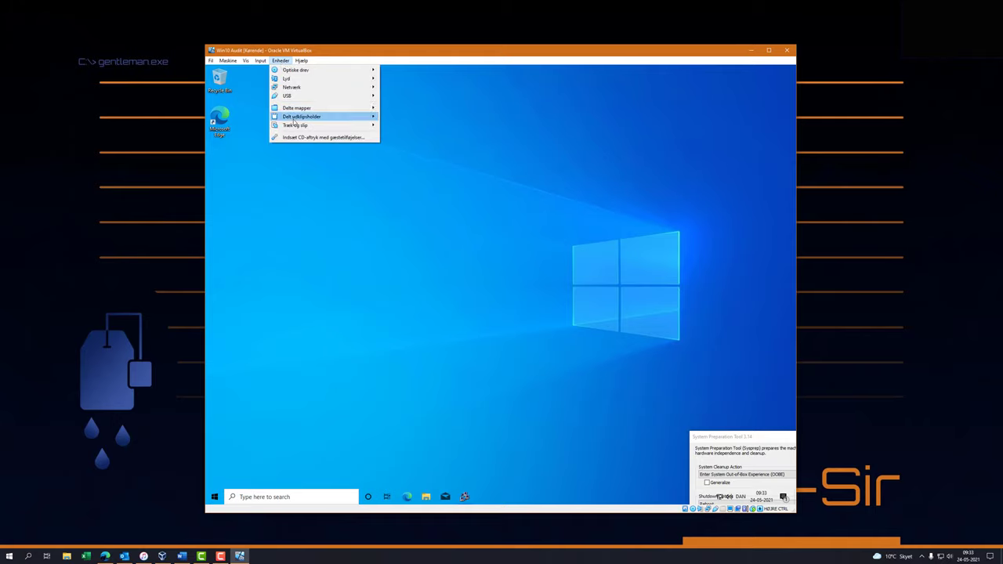
mouse_move(345, 107)
left_click(405, 108)
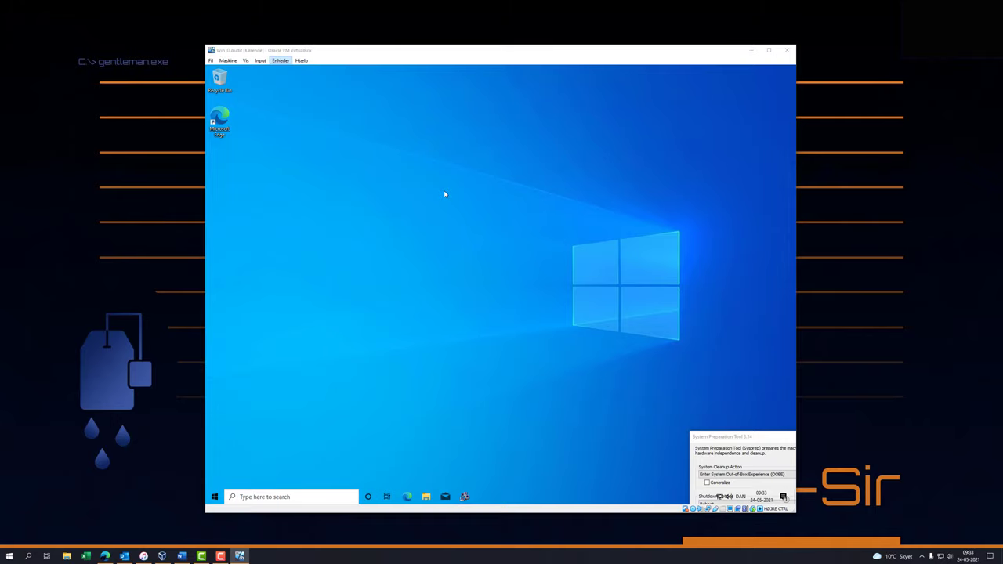
left_click(617, 219)
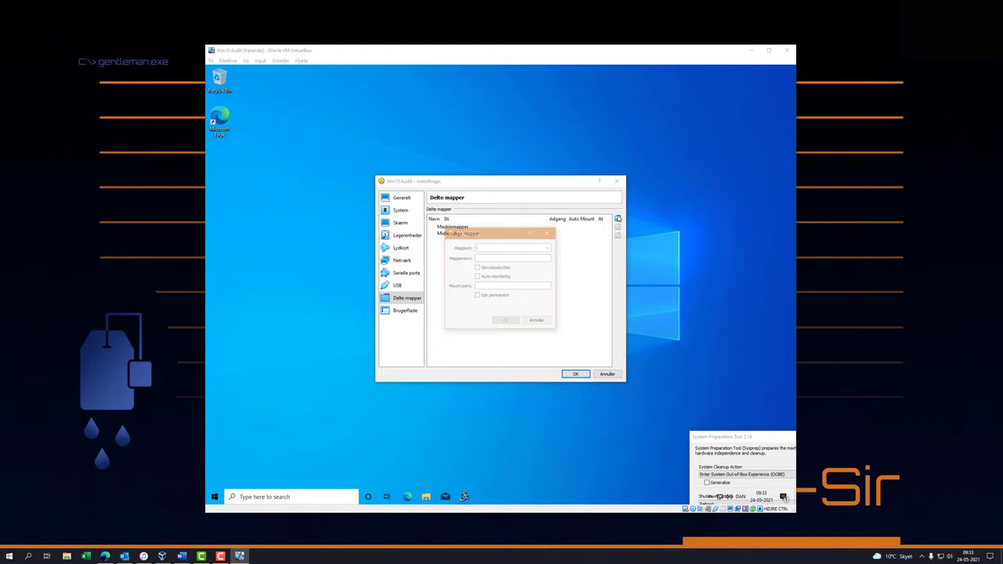
left_click(540, 248)
left_click(537, 263)
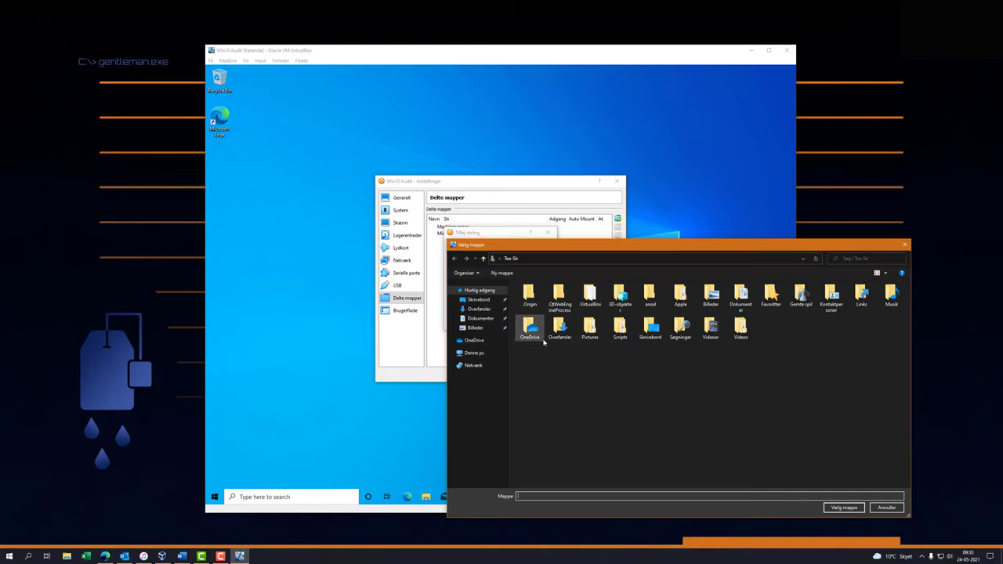
left_click(473, 353)
left_click(660, 388)
double_click(661, 384)
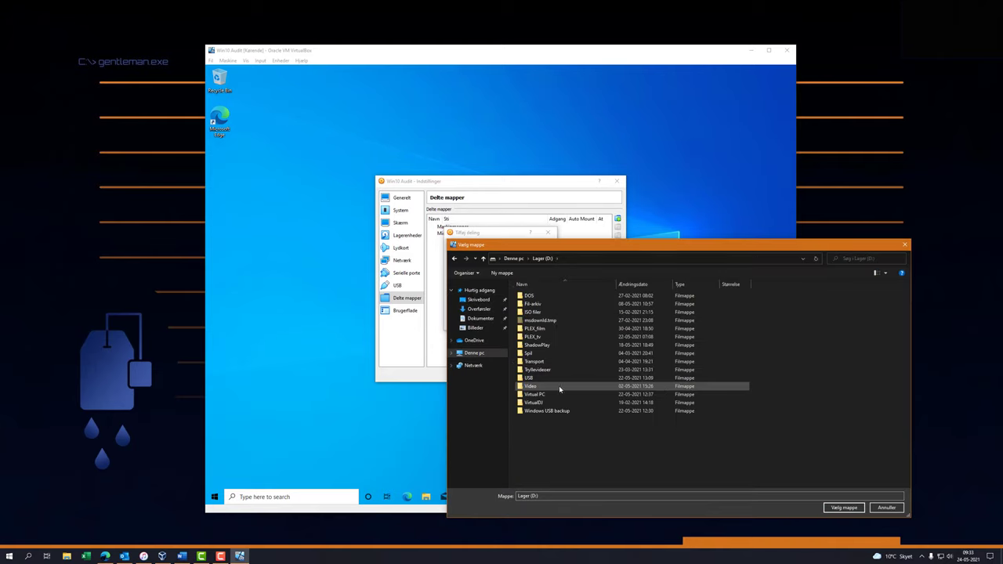
double_click(559, 386)
left_click(843, 508)
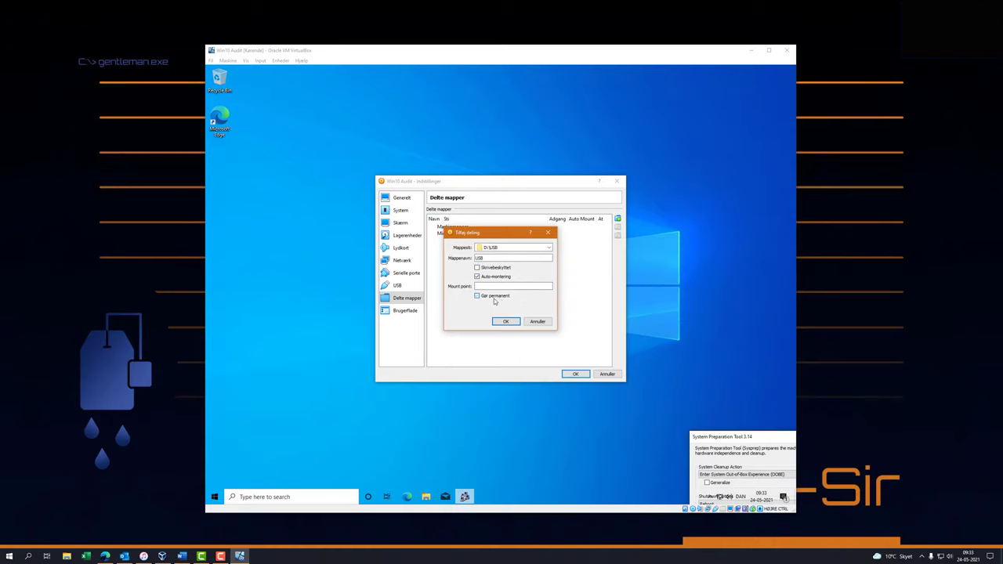
left_click(507, 322)
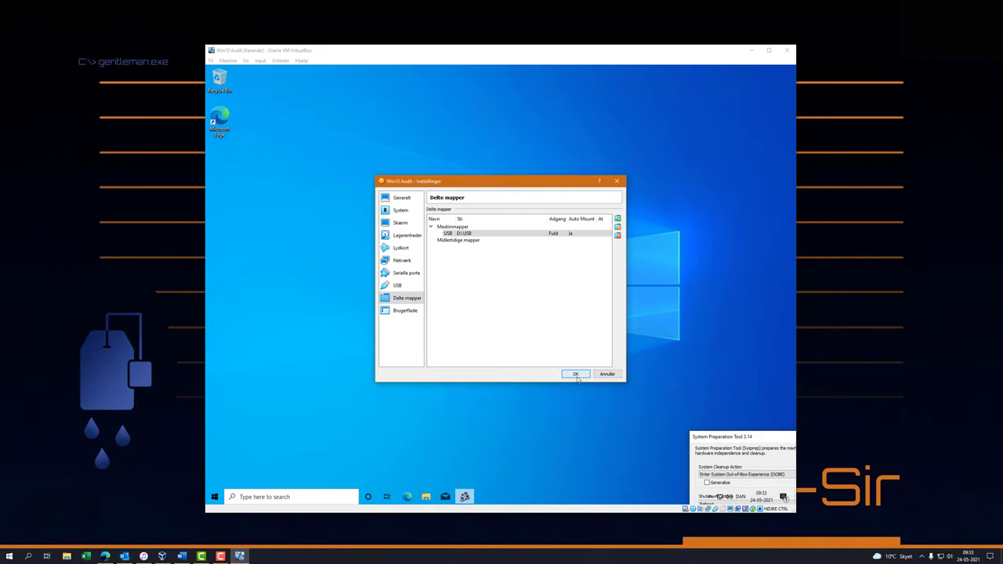
left_click(575, 373)
Run the Ninite installer from the shared USB (Z:) drive, show its installation details and minimise it
left_click(426, 497)
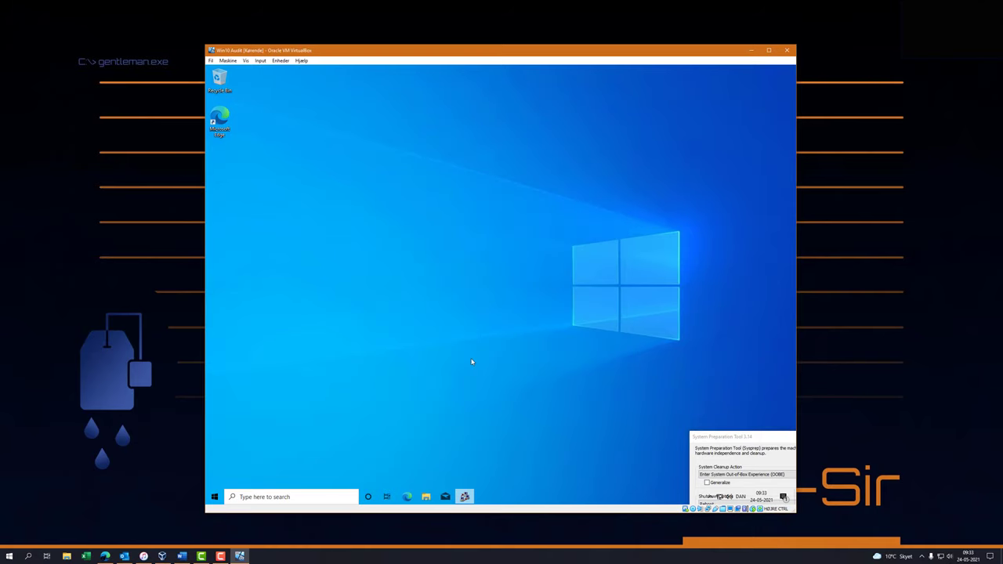
left_click(309, 285)
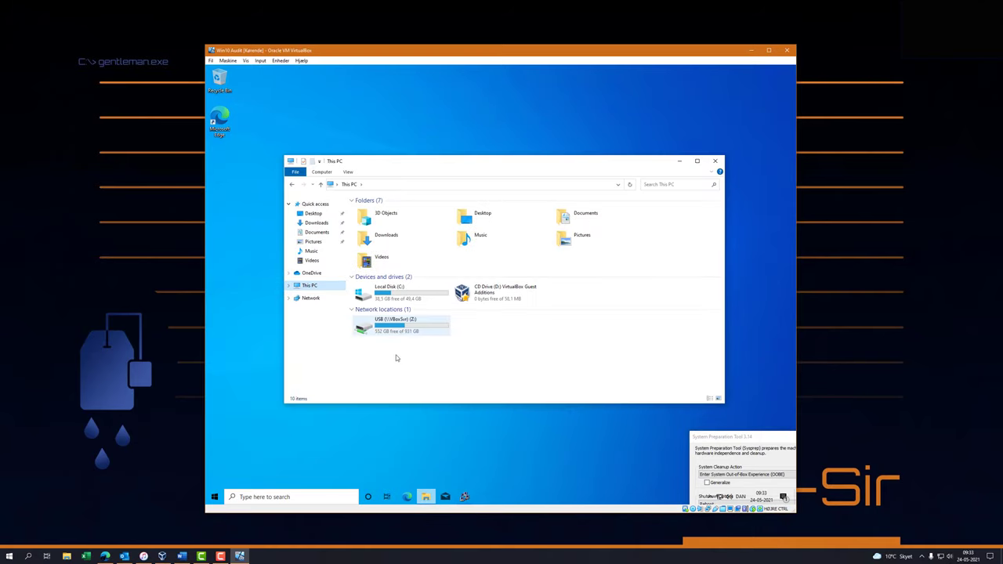
double_click(387, 325)
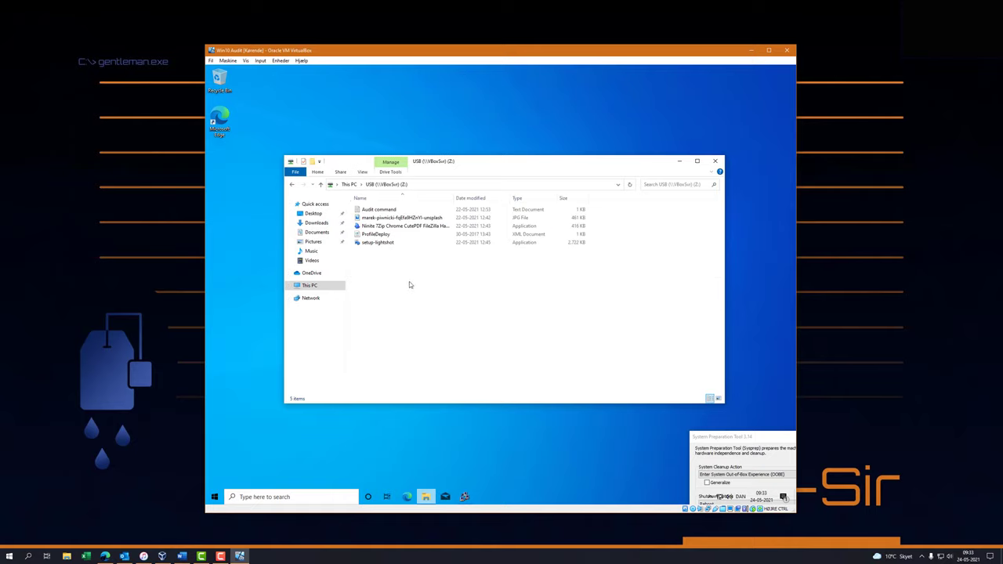
double_click(377, 227)
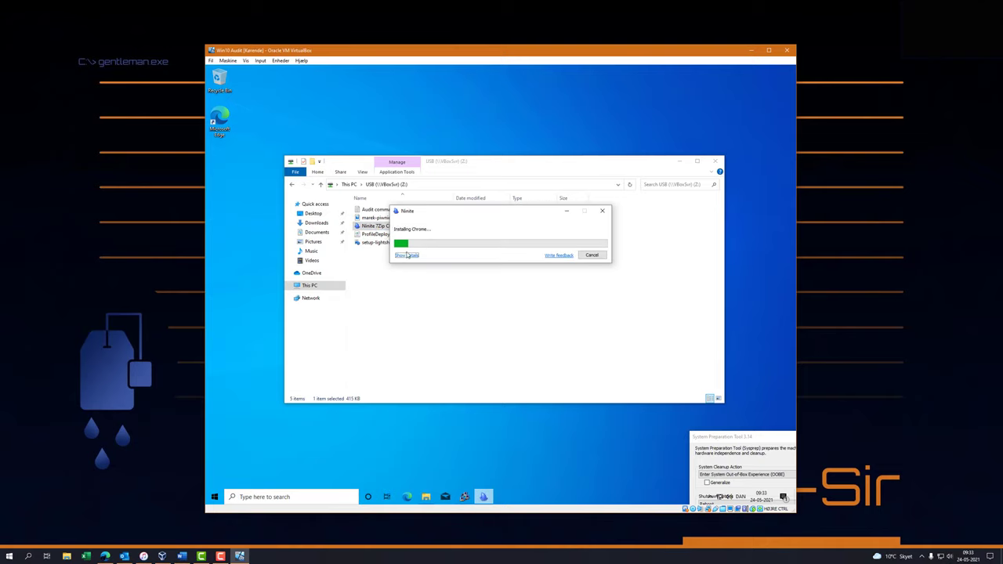
left_click(406, 256)
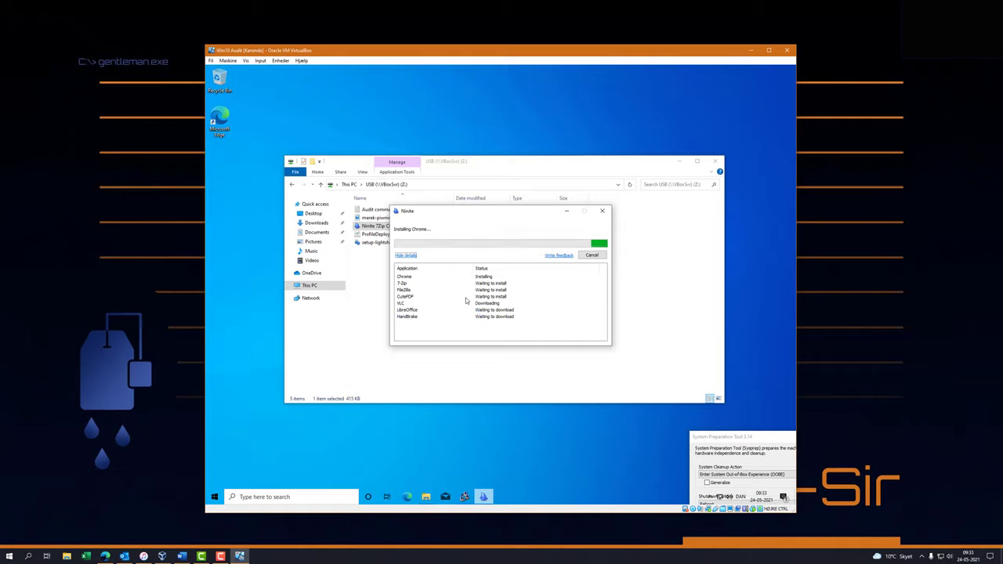
left_click(566, 212)
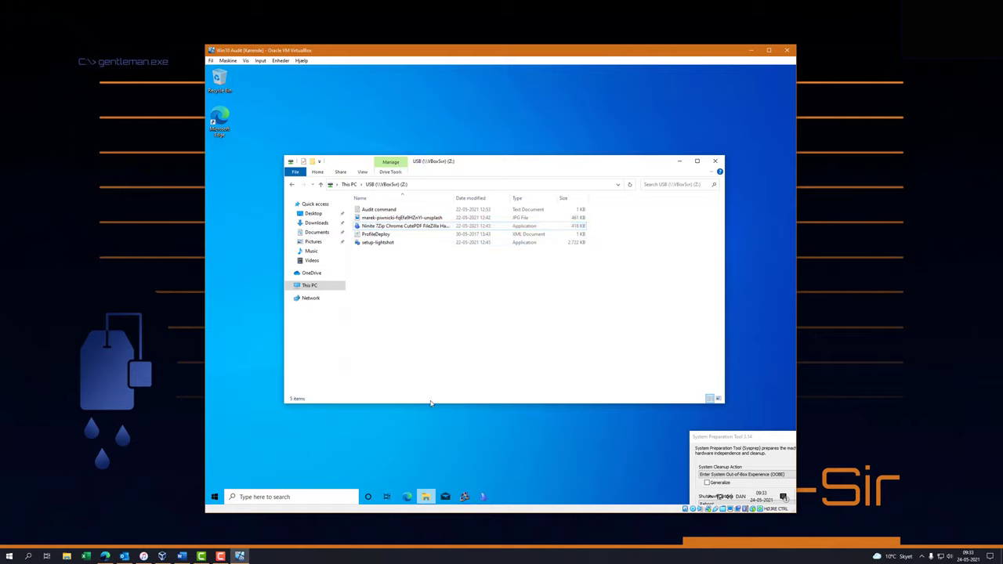
Open a second File Explorer window on Local Disk (C:) and move it clear of the USB drive's file list
left_click(321, 329)
left_click(421, 481)
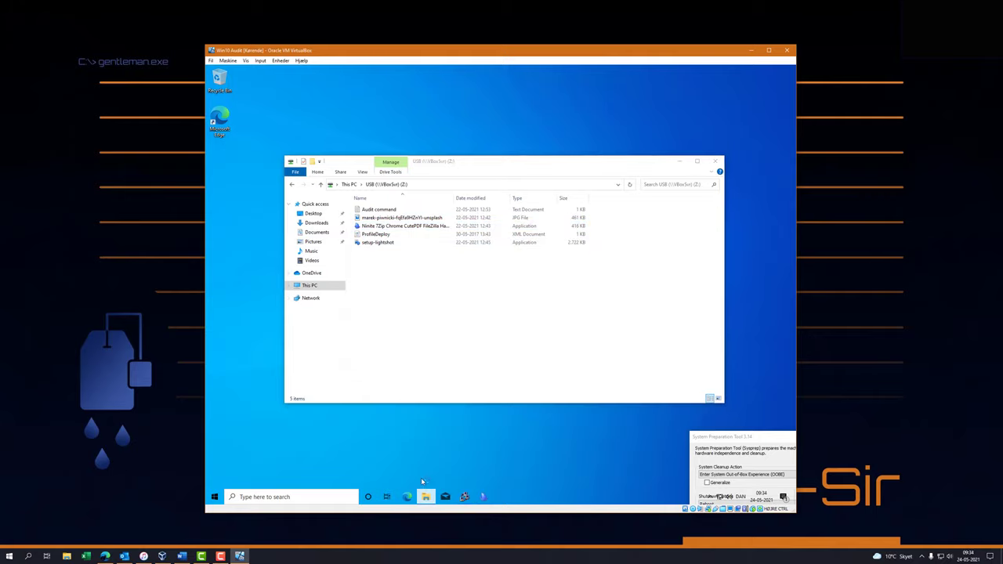
right_click(425, 495)
left_click(415, 454)
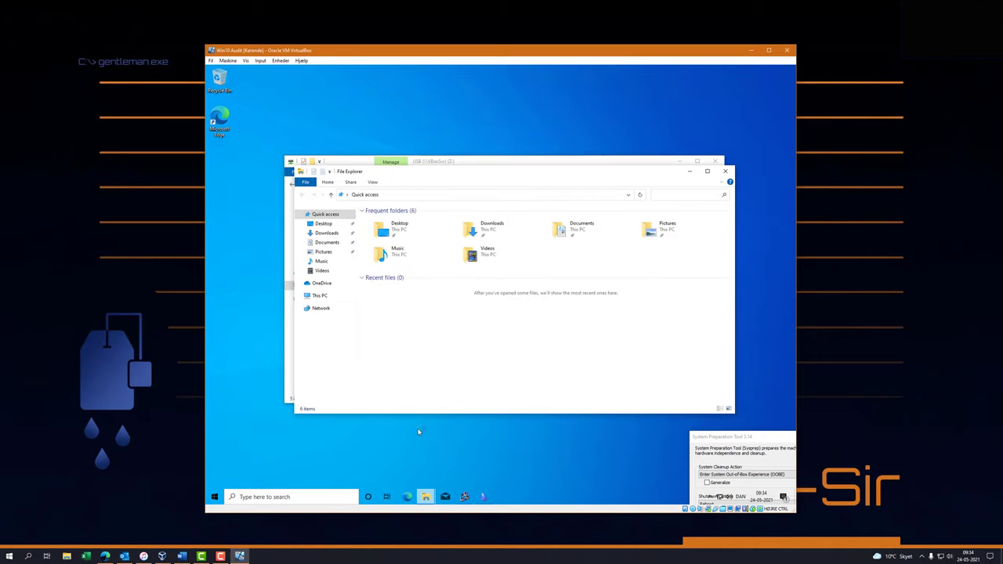
left_click(319, 296)
double_click(394, 306)
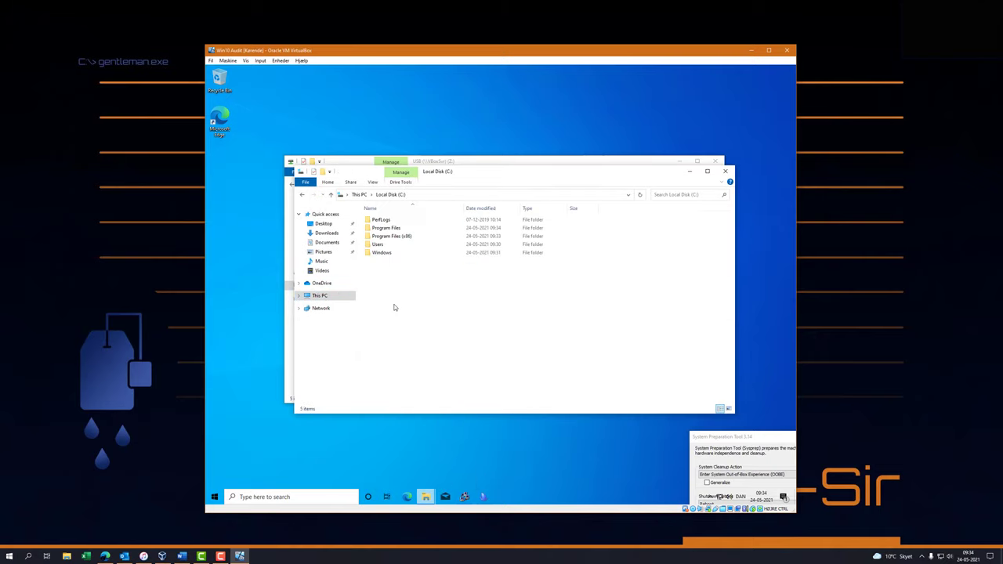
left_click_drag(471, 172, 507, 271)
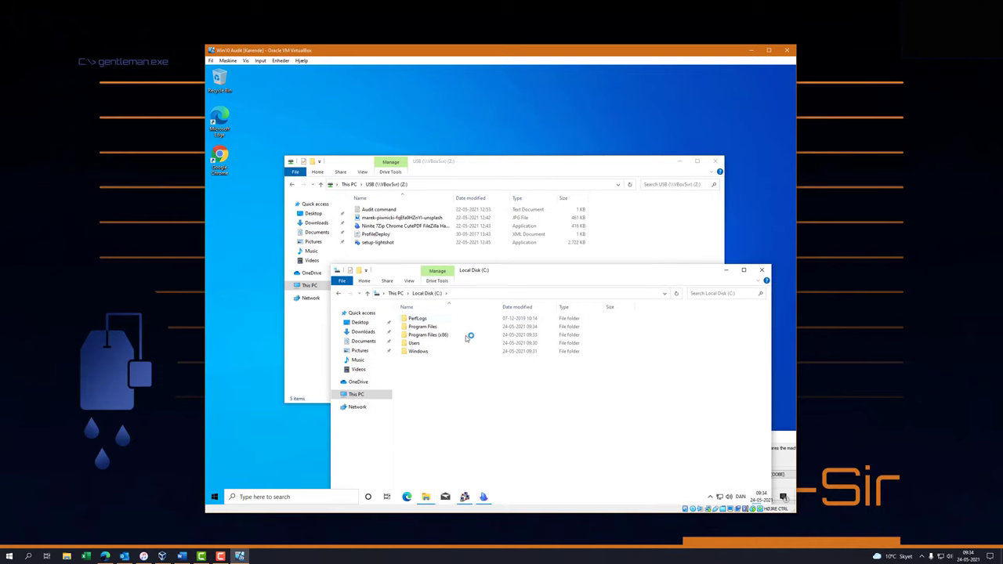
Create a folder named Audit on Local Disk (C:) and open it
right_click(433, 376)
mouse_move(456, 449)
left_click(521, 450)
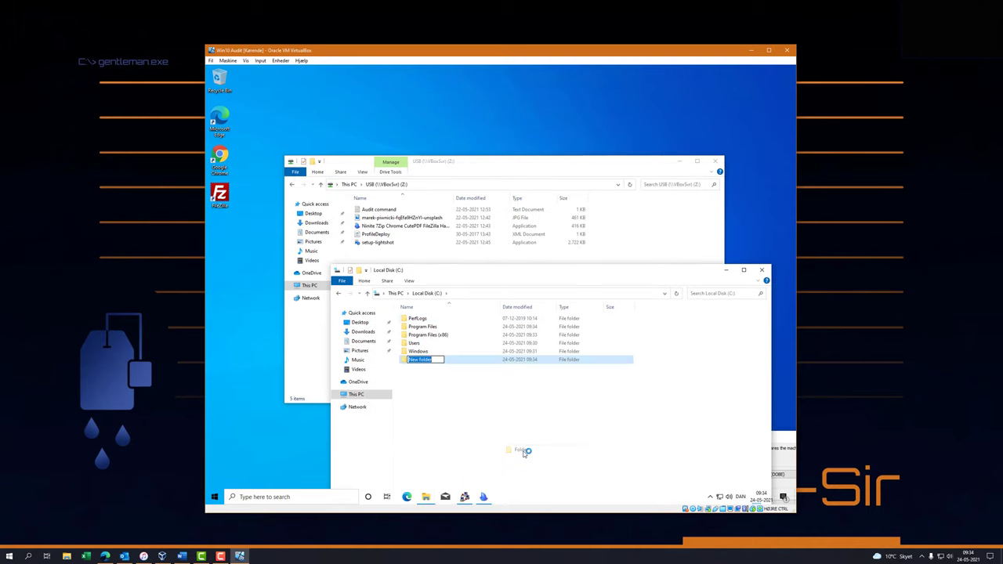
type("Audit")
key("Return")
key("Return")
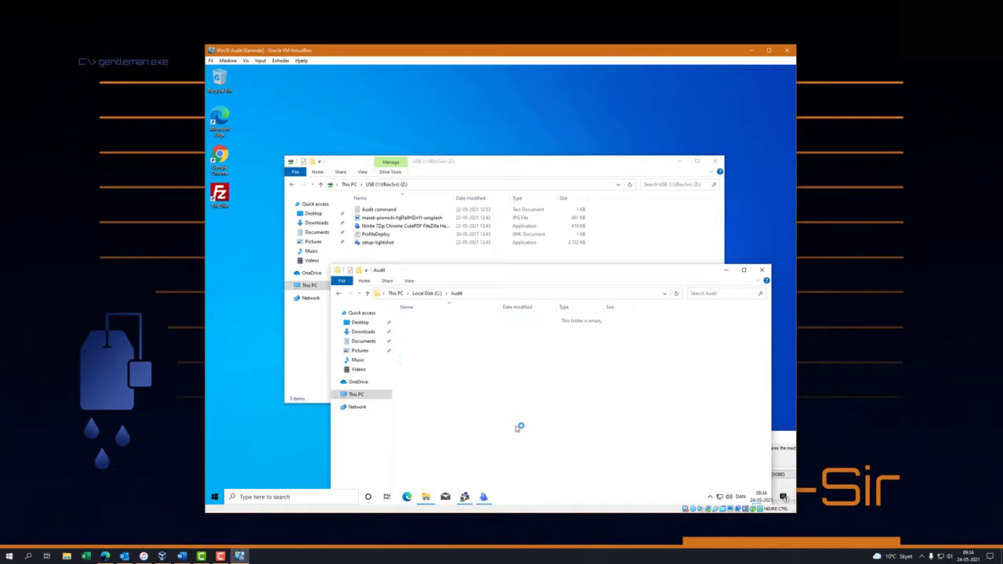
Copy the JPG wallpaper and the ProfileDeploy XML file from the shared USB drive into C:\Audit
left_click(379, 211)
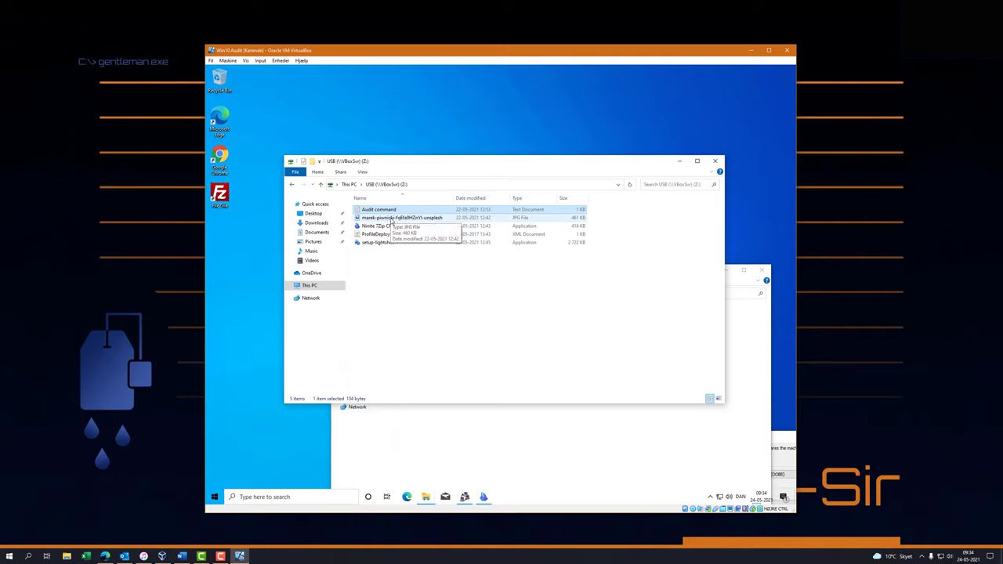
left_click(390, 218)
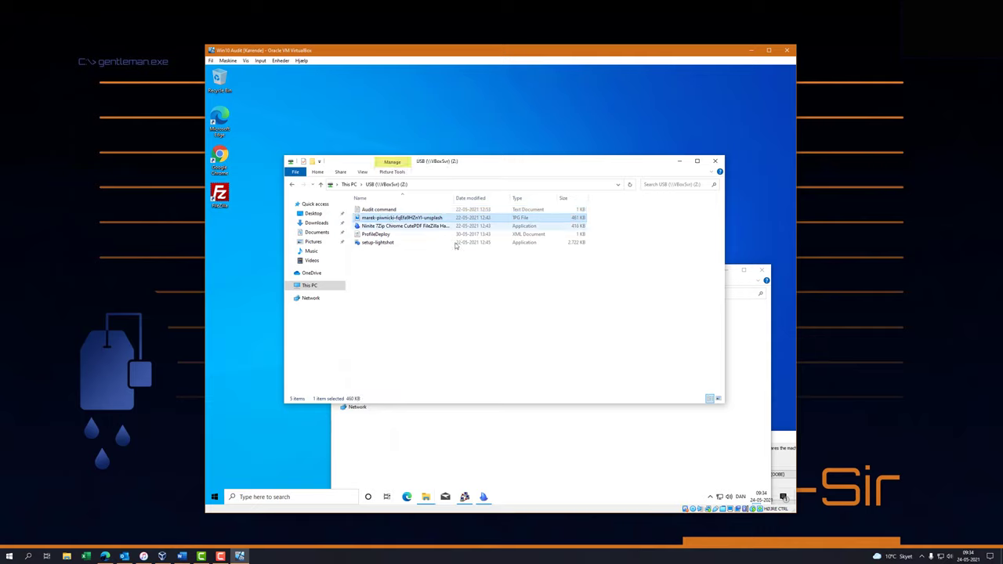
left_click(376, 234, "ctrl")
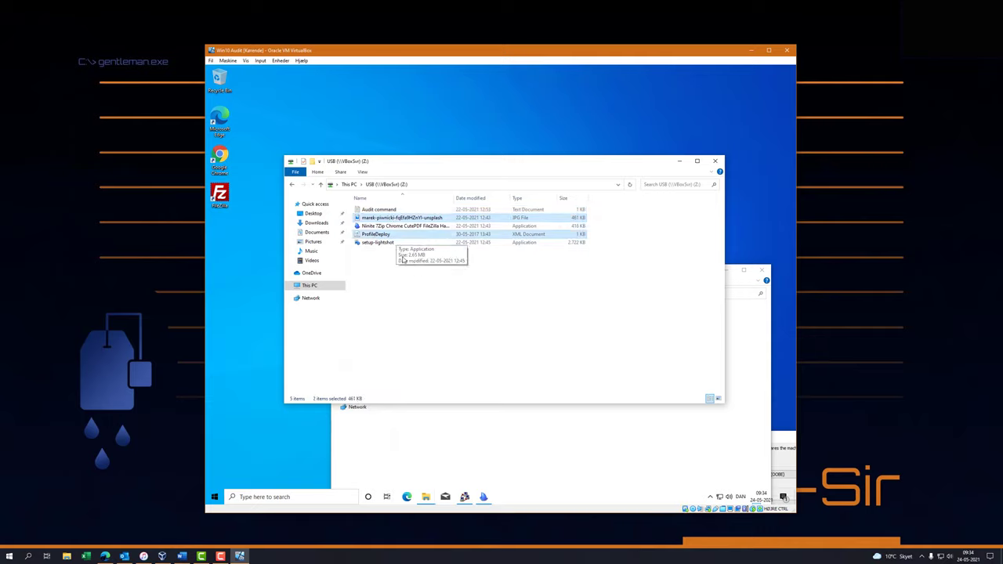
left_click_drag(383, 224, 462, 425)
left_click(476, 407)
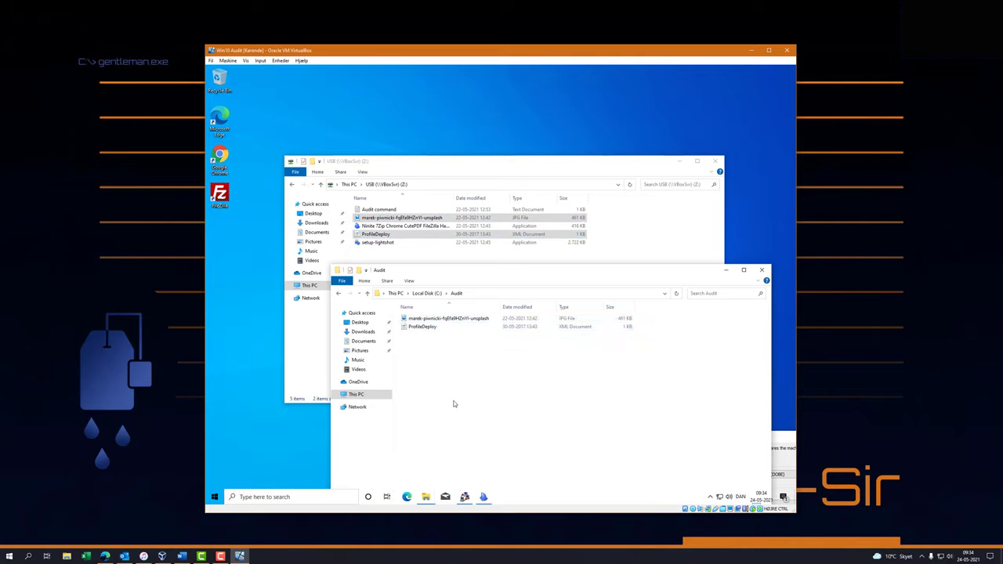
Compare the Audit folder's path with the unattend path in the Audit command text file, and close the file
left_click(493, 296)
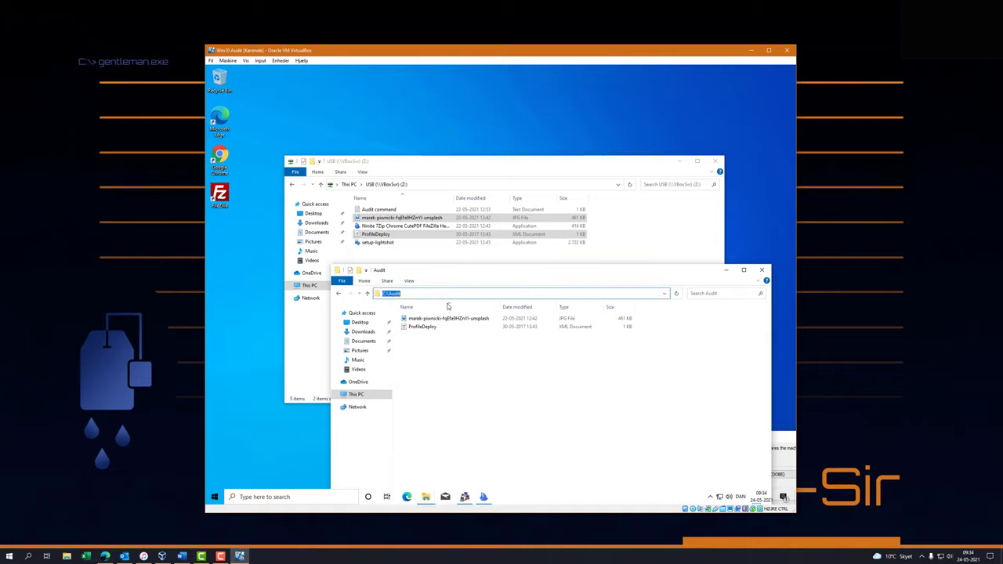
left_click(443, 344)
left_click(420, 330)
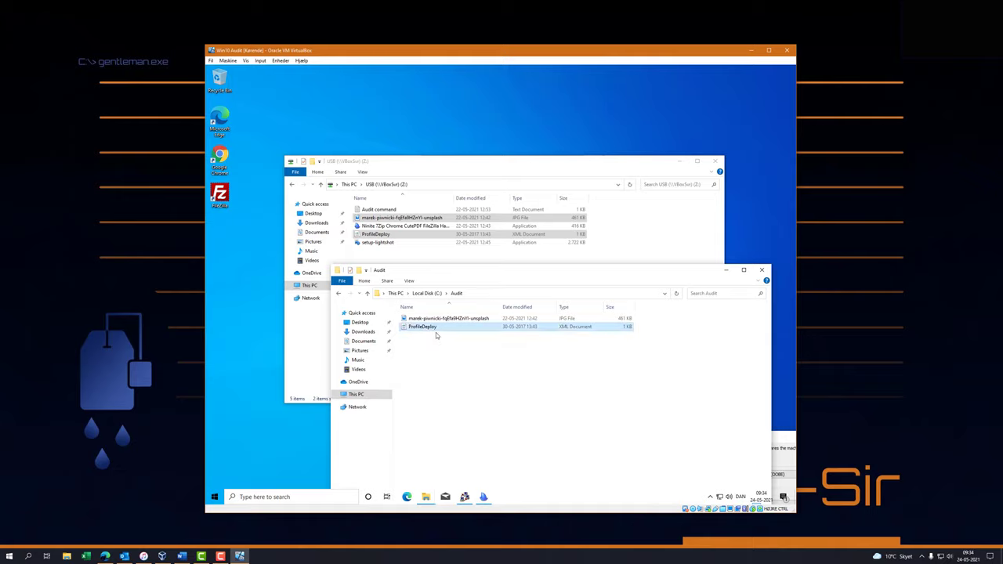
left_click(373, 209)
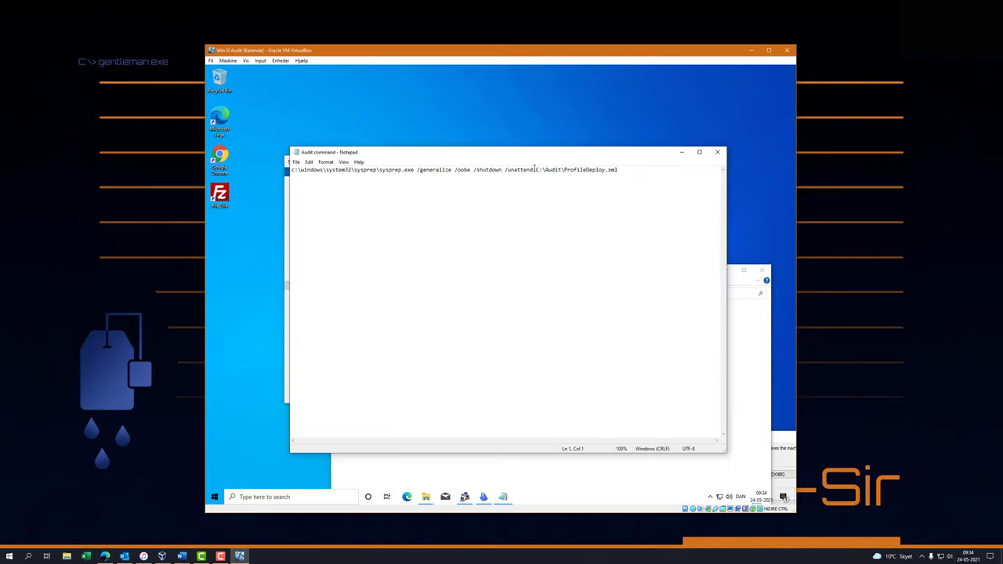
left_click_drag(536, 169, 566, 171)
left_click(720, 153)
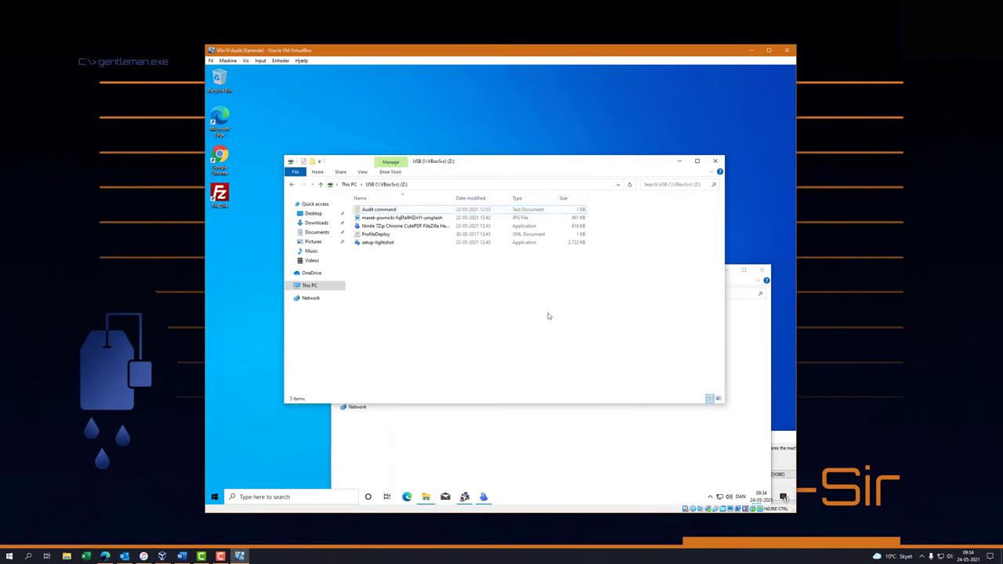
left_click(743, 378)
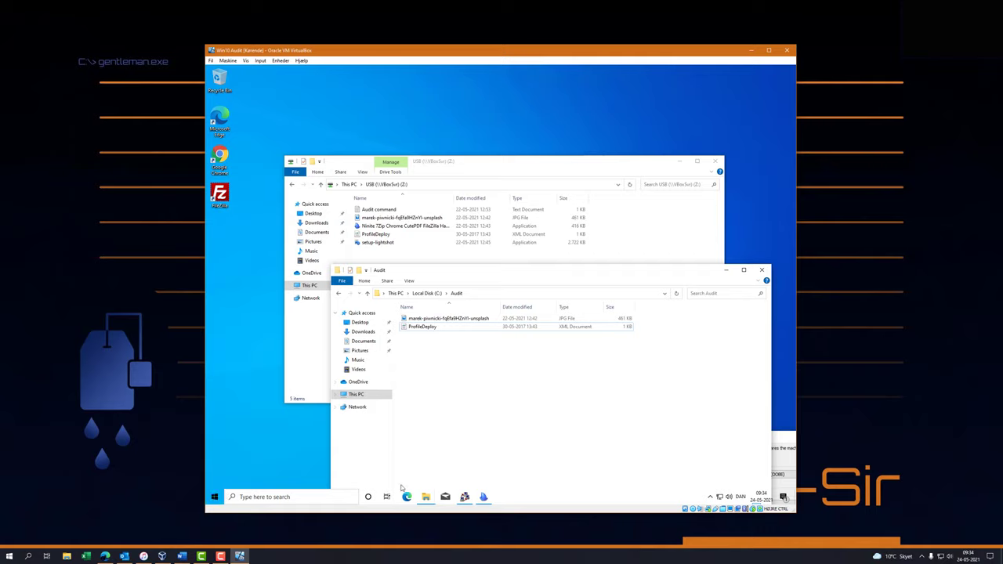
Set the JPG picture from C:\Audit as the desktop background and bring up the Colors personalisation settings
right_click(229, 431)
left_click(253, 426)
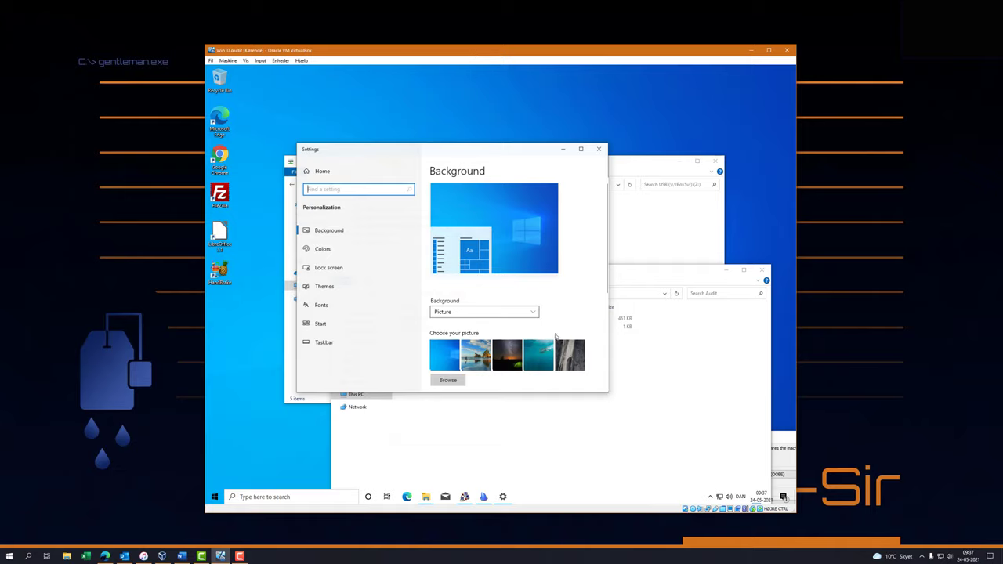
left_click(448, 381)
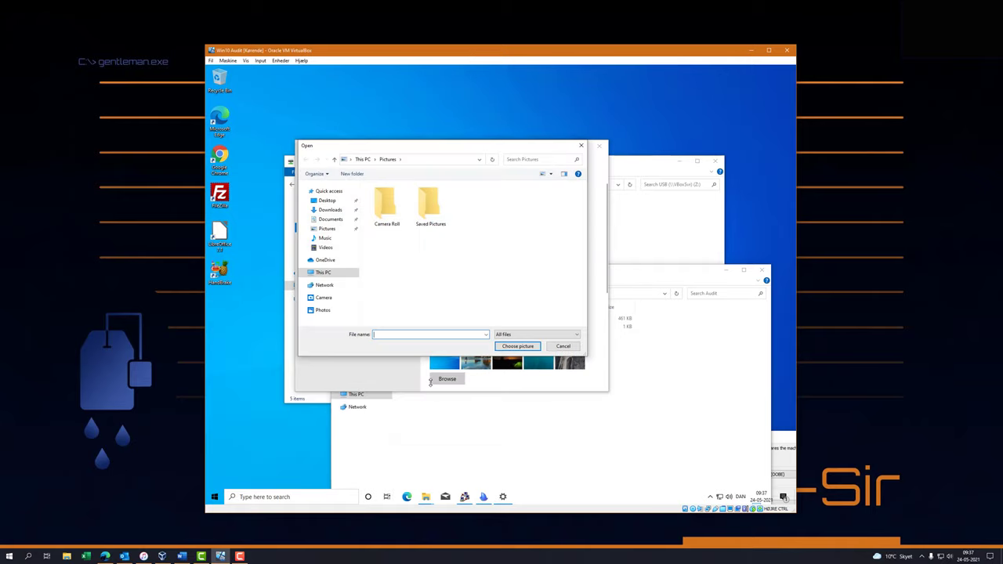
left_click(323, 272)
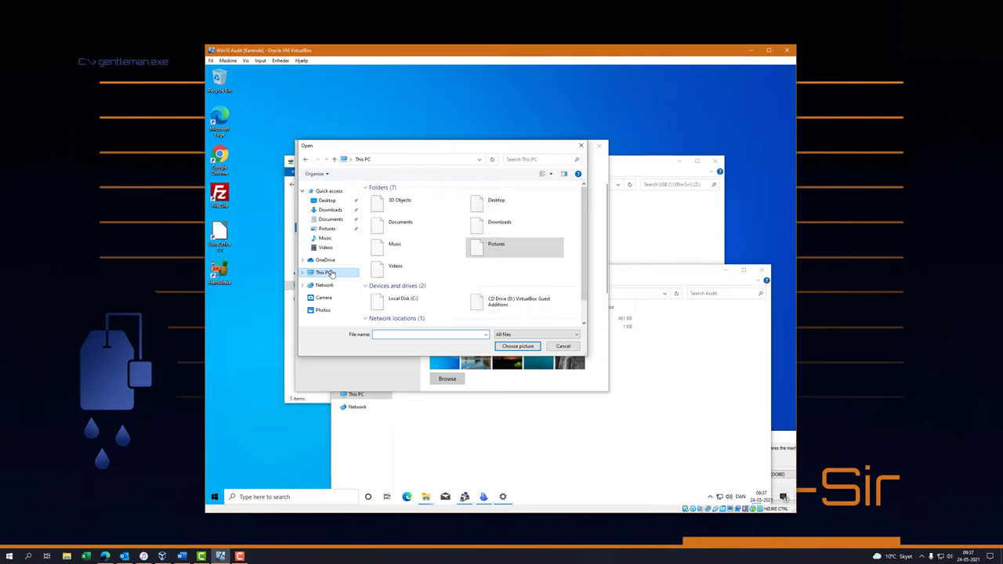
double_click(421, 299)
double_click(396, 197)
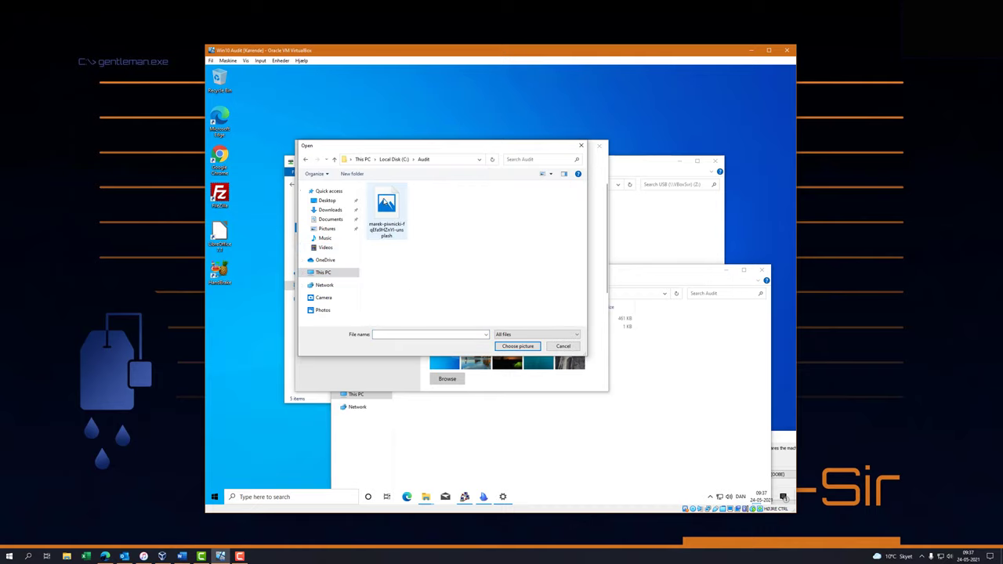
double_click(391, 208)
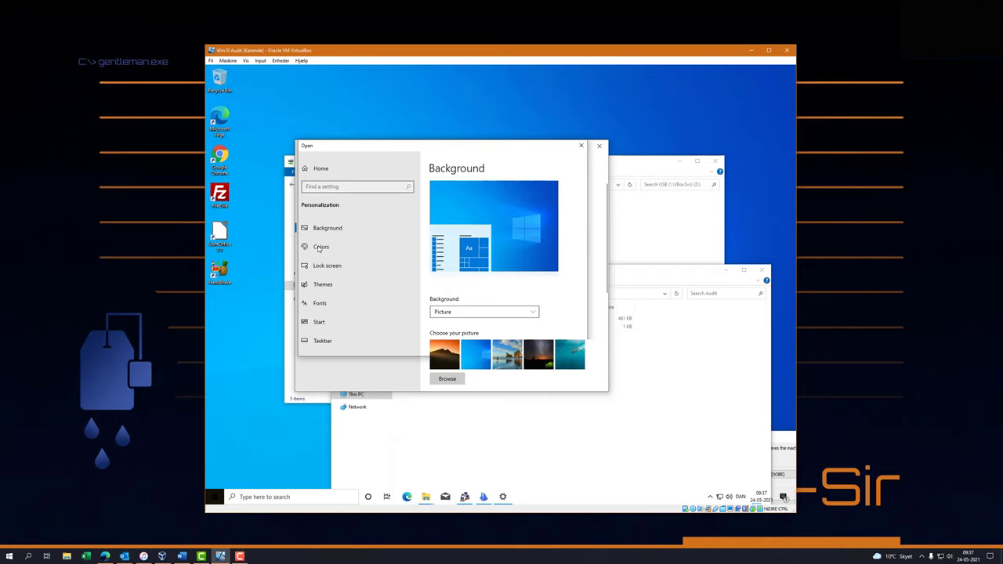
left_click(503, 497)
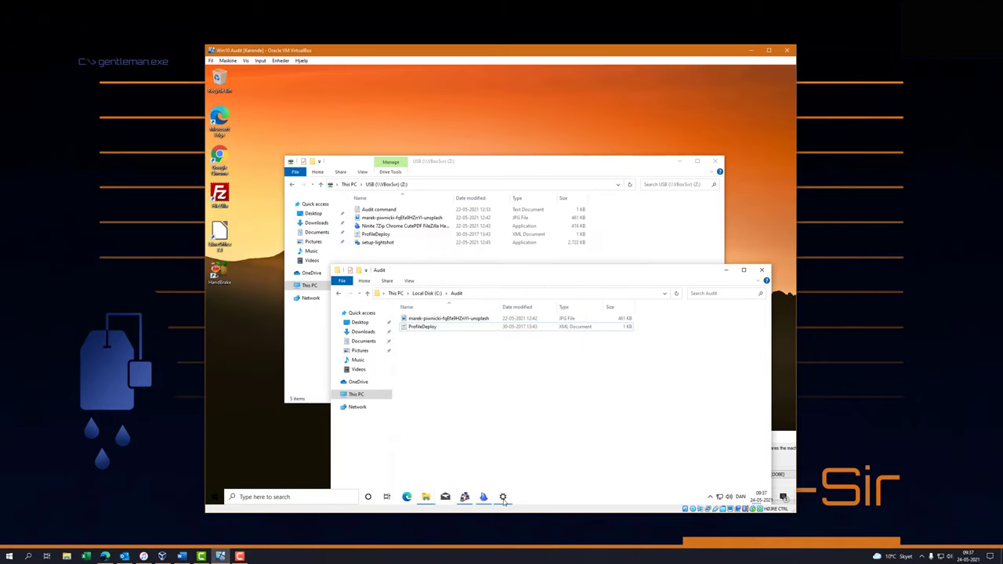
left_click(503, 496)
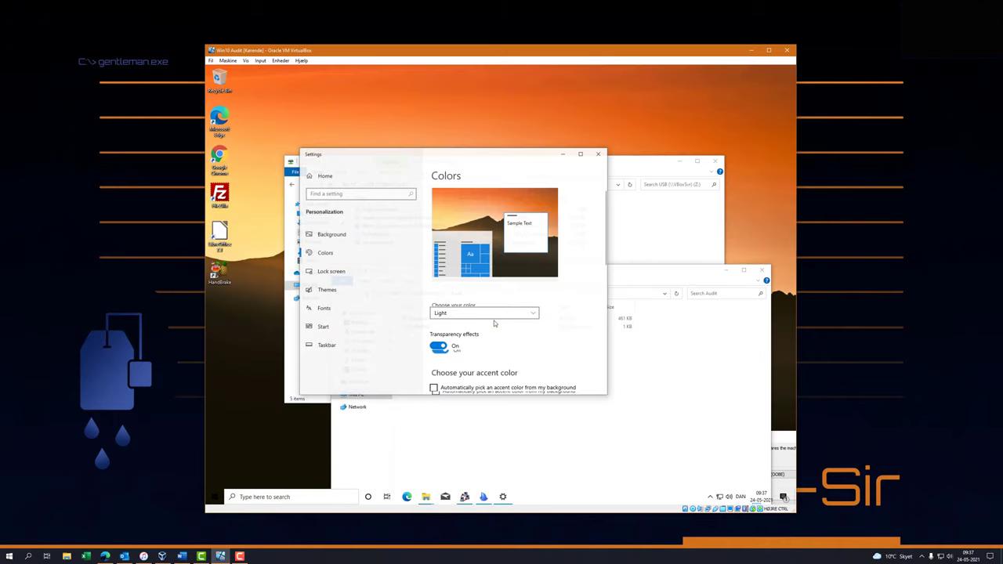
Switch the Windows color mode to Dark and choose orange from the Windows colors as the accent color
left_click(503, 497)
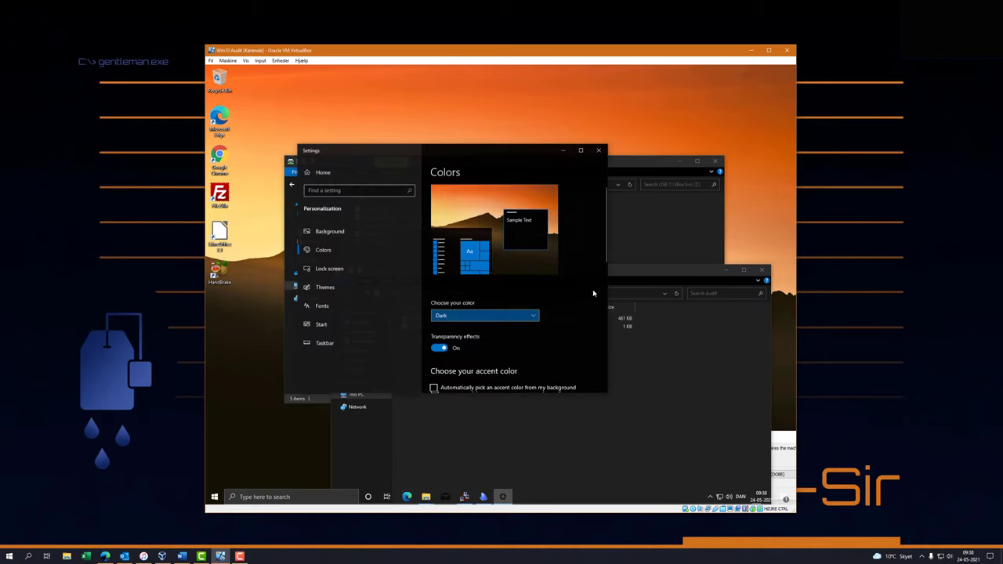
scroll(594, 286, "down", 3)
scroll(589, 282, "down", 1)
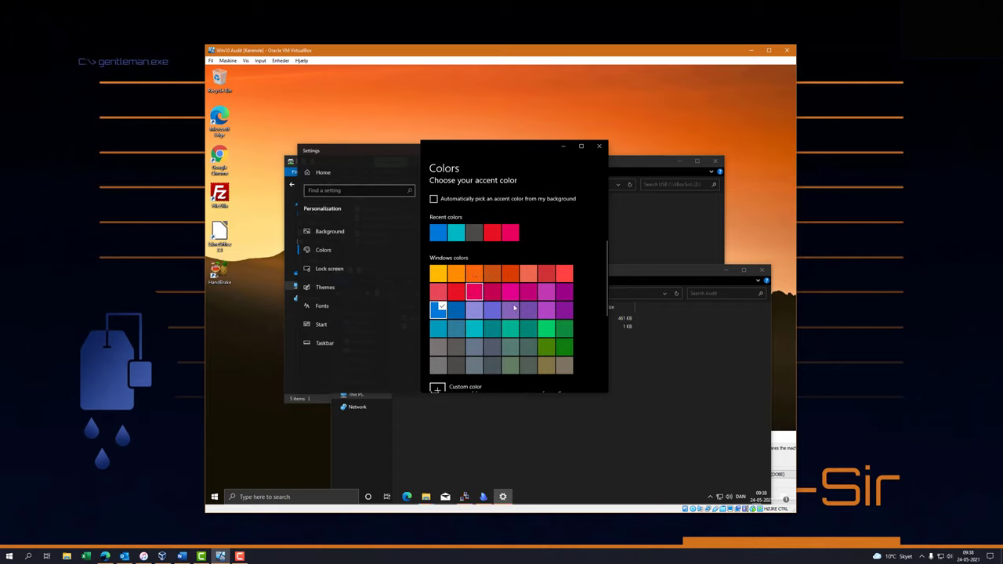
left_click(504, 496)
left_click(504, 496)
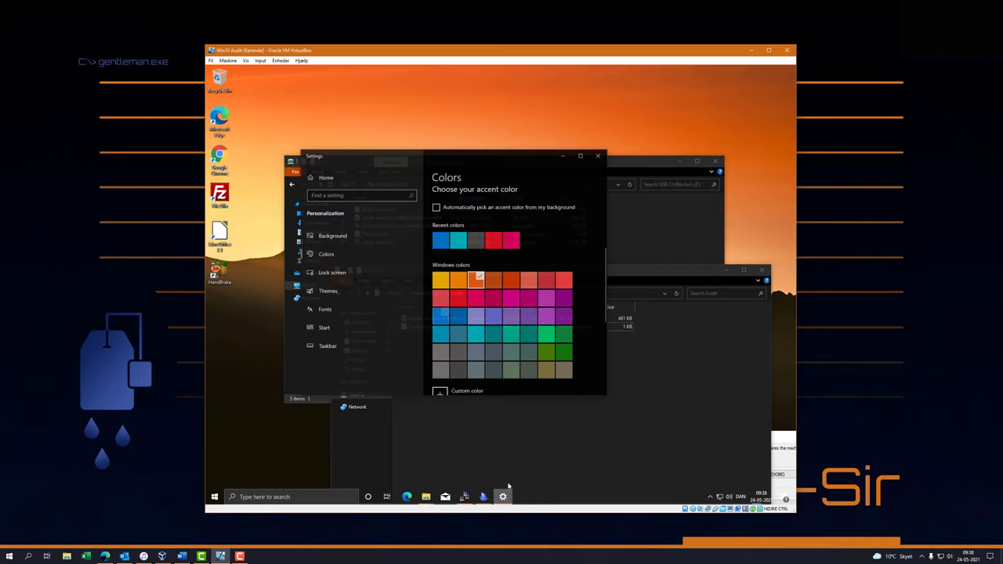
Show the accent color on title bars and window borders, and check it on the Audit folder window
scroll(486, 298, "down", 3)
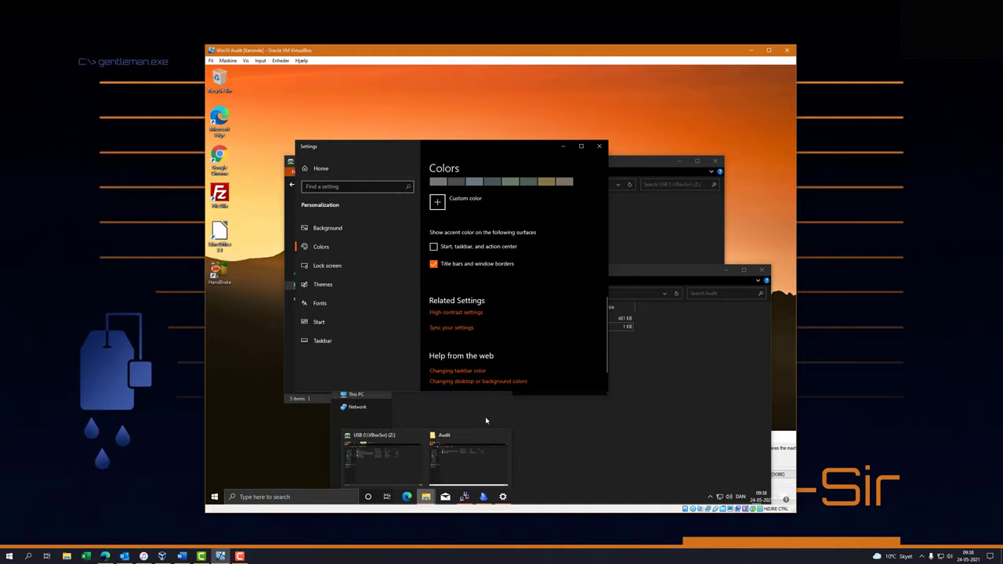
left_click(670, 274)
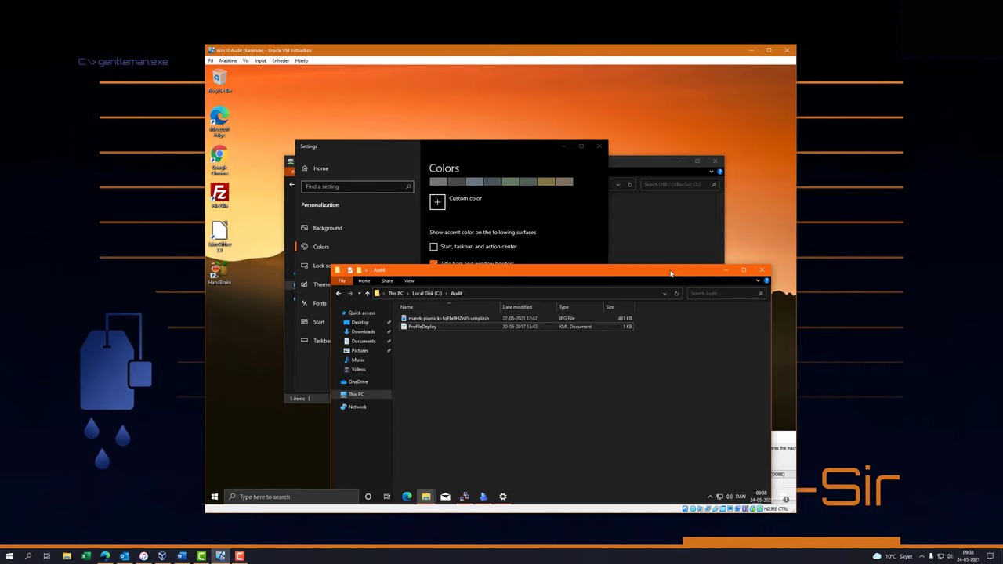
left_click(502, 496)
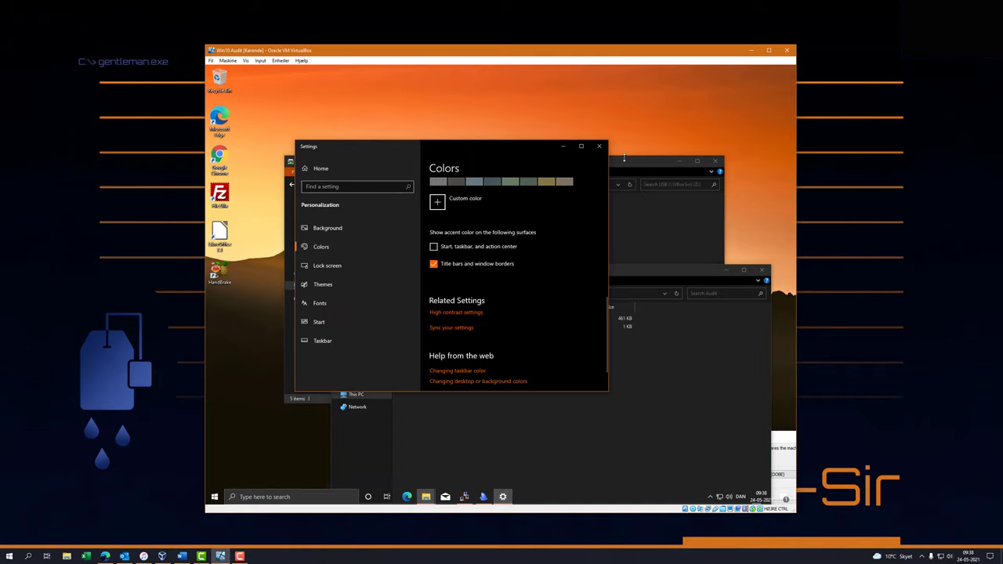
Look over the Settings categories and the System options for Power & sleep, and close Settings
left_click(306, 168)
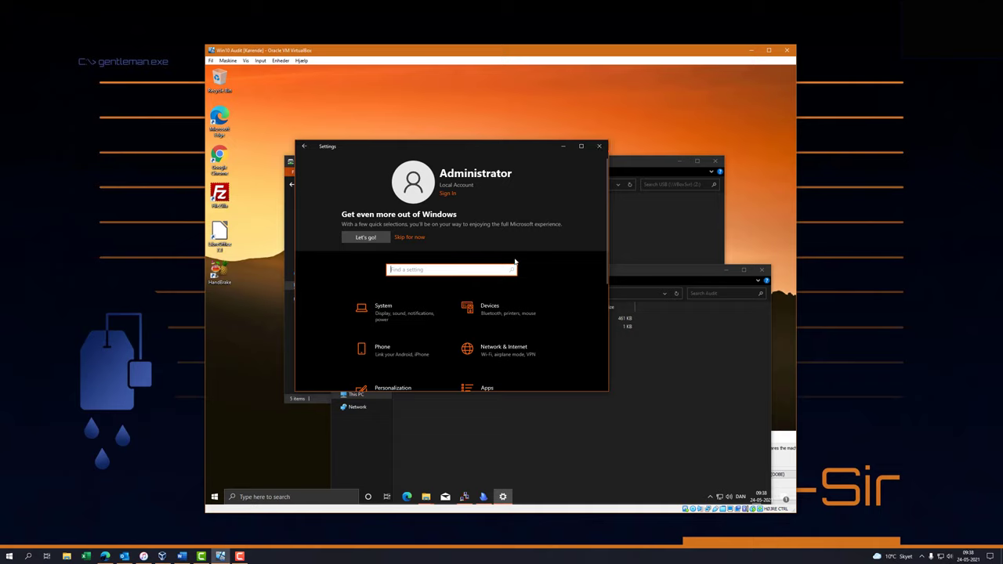
scroll(514, 262, "down", 3)
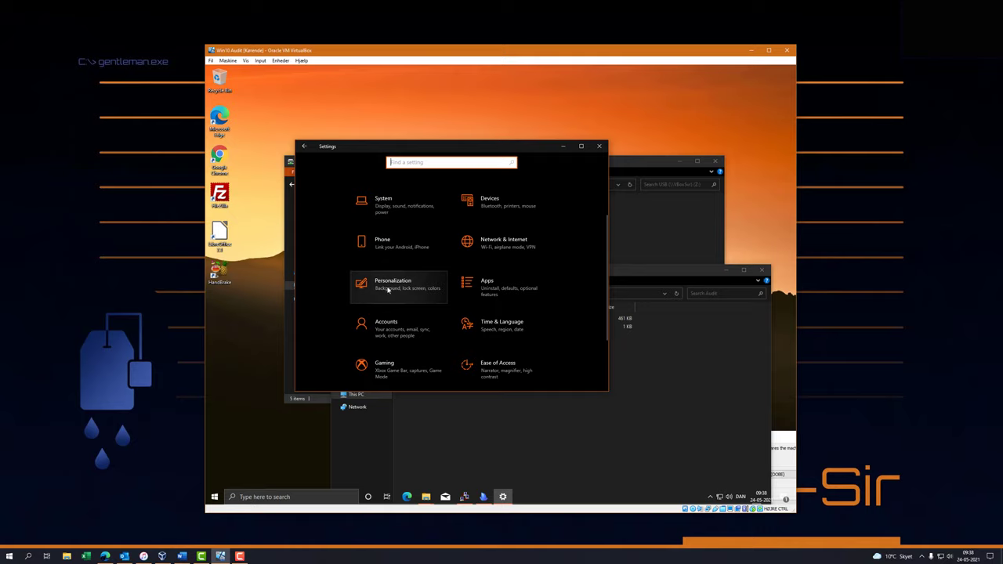
left_click(394, 205)
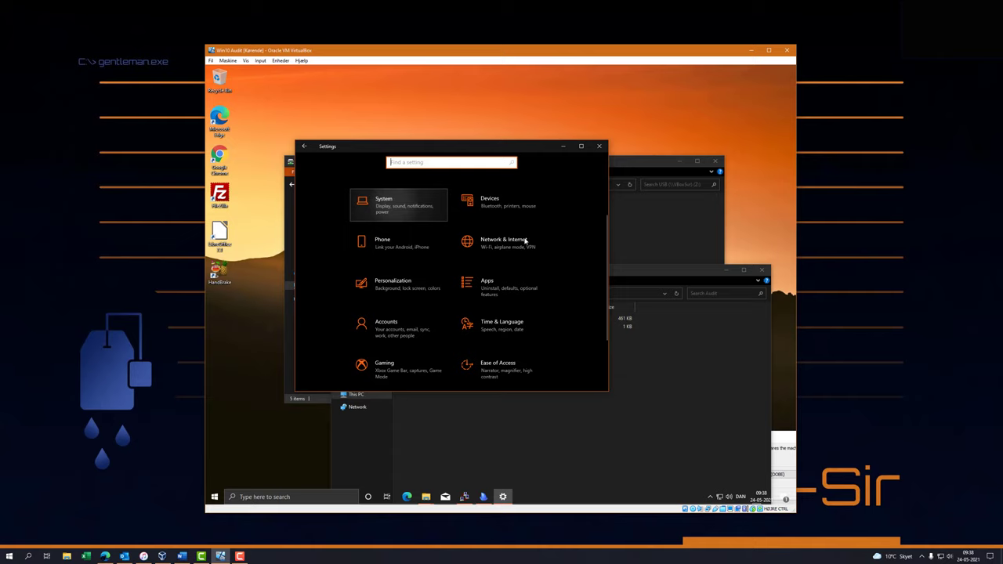
left_click(563, 146)
left_click(502, 497)
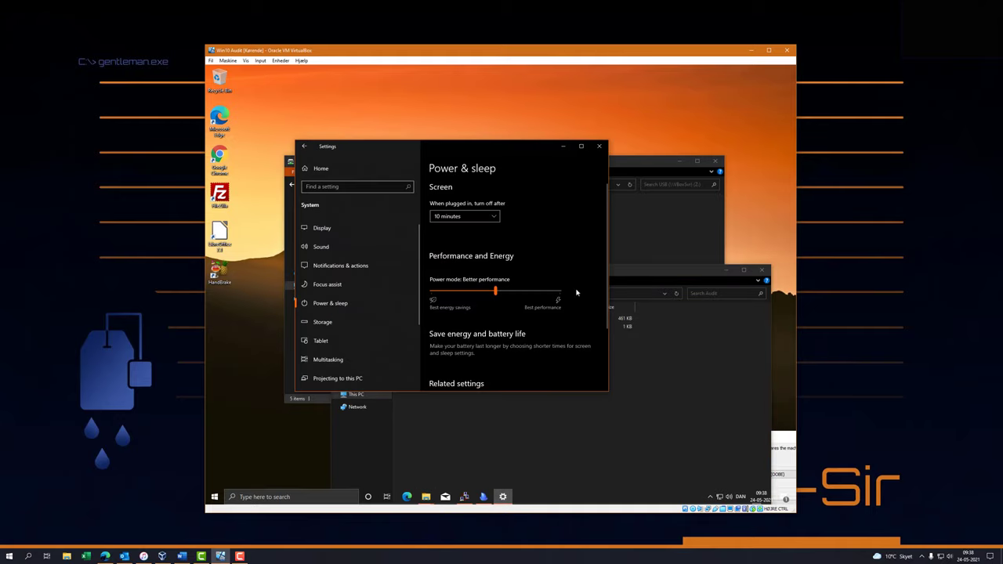
scroll(559, 287, "down", 3)
scroll(549, 278, "up", 3)
left_click(600, 146)
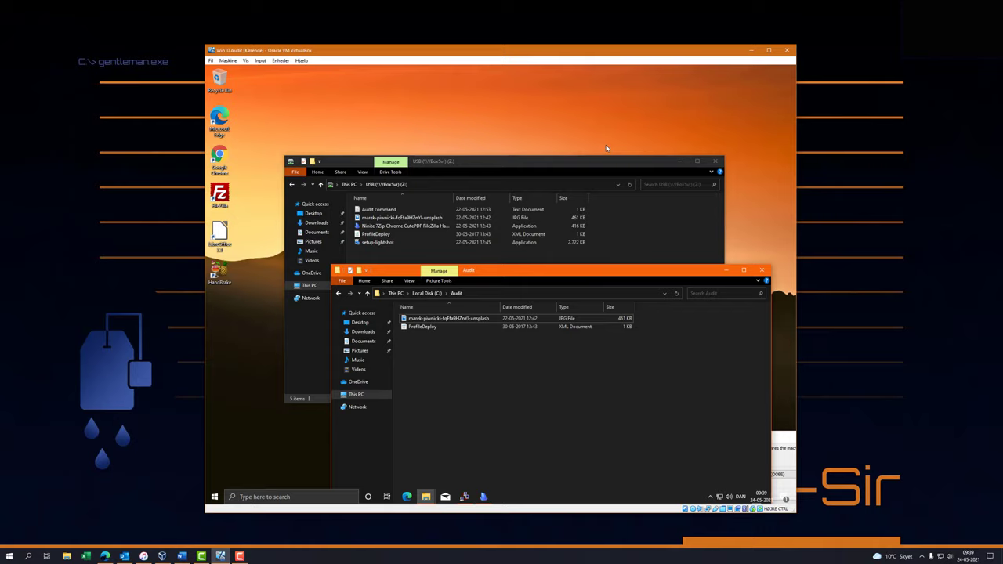
Retry the failed VLC installation in Ninite, and close Ninite and the Audit folder window
left_click(483, 496)
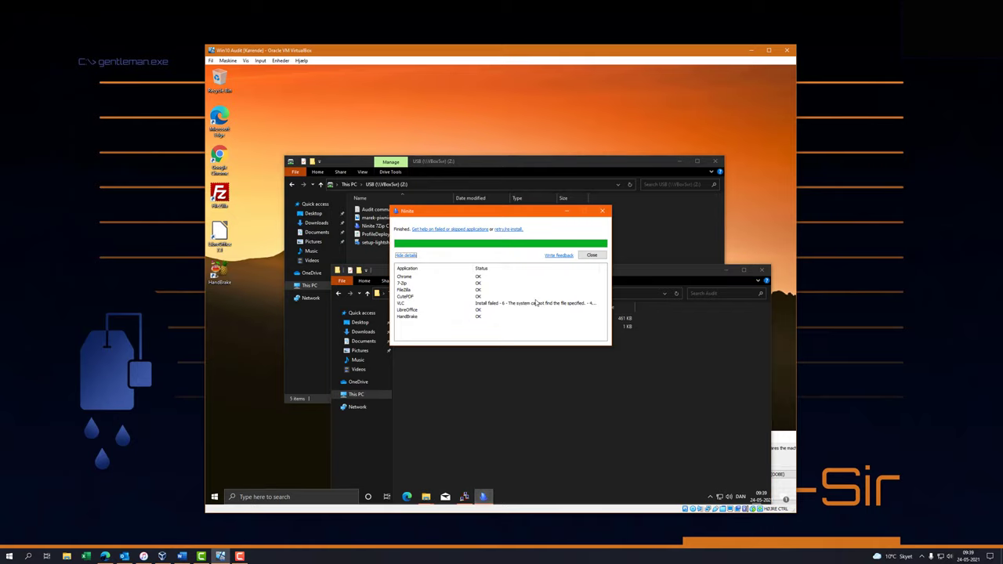
left_click(506, 229)
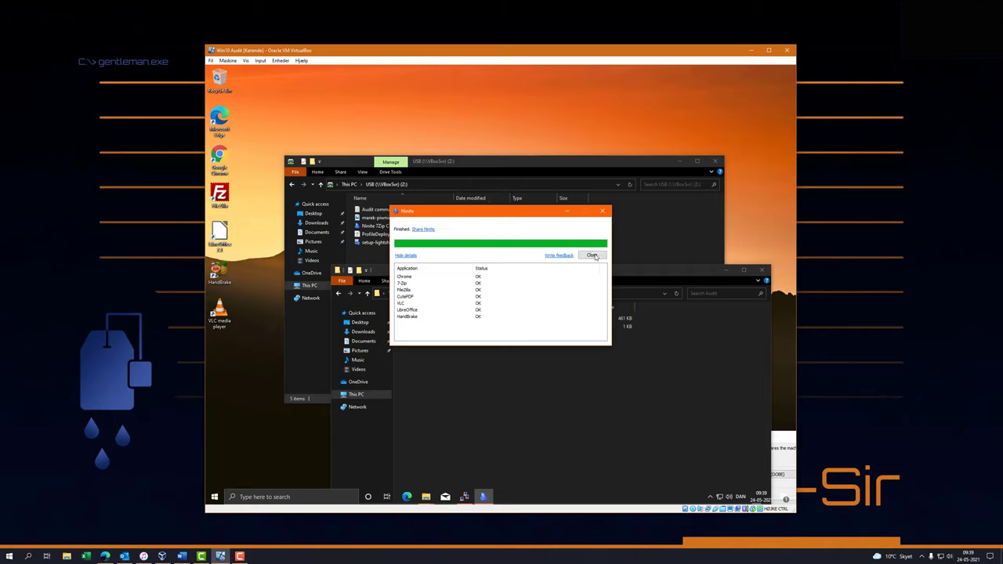
left_click(593, 256)
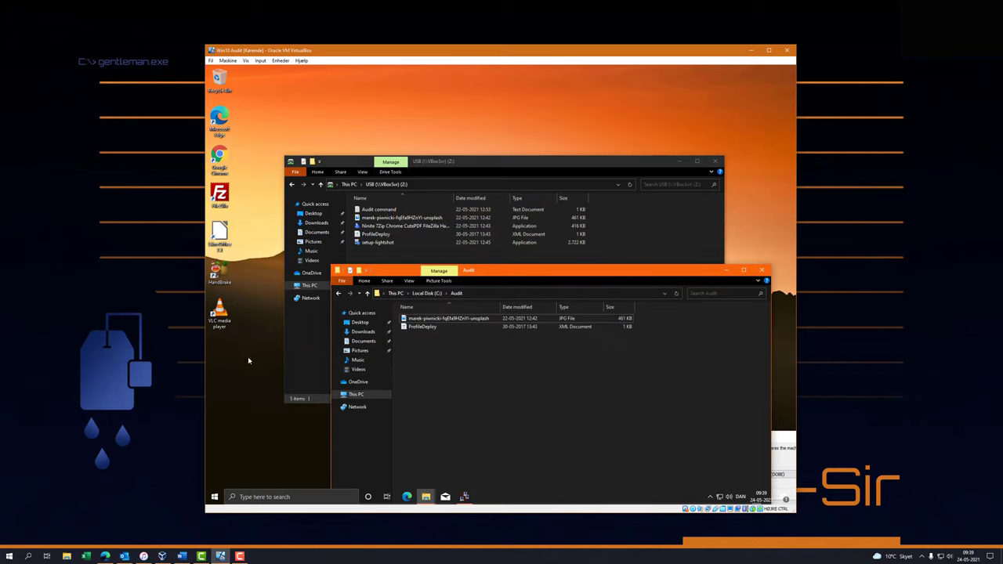
left_click_drag(248, 356, 219, 110)
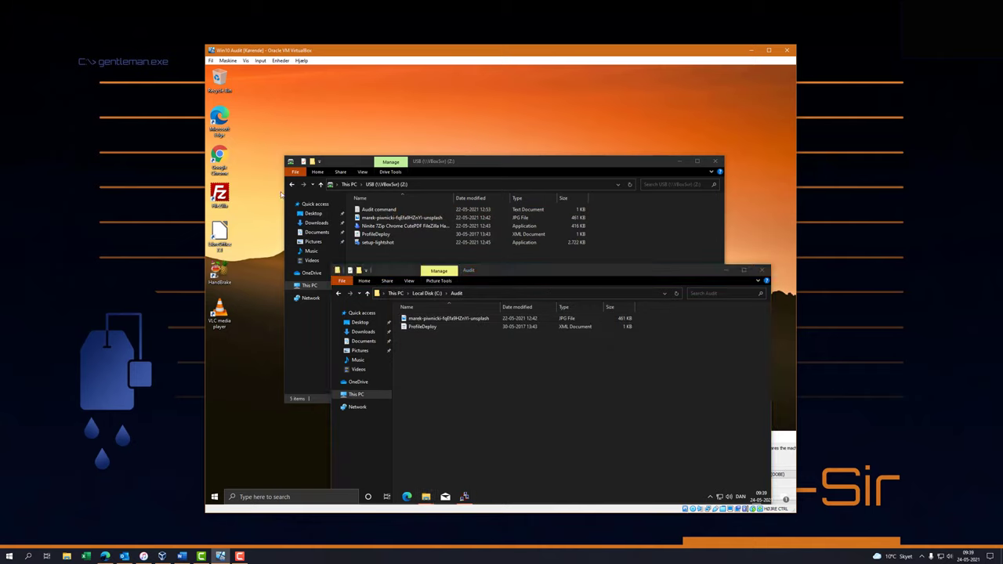
left_click(761, 270)
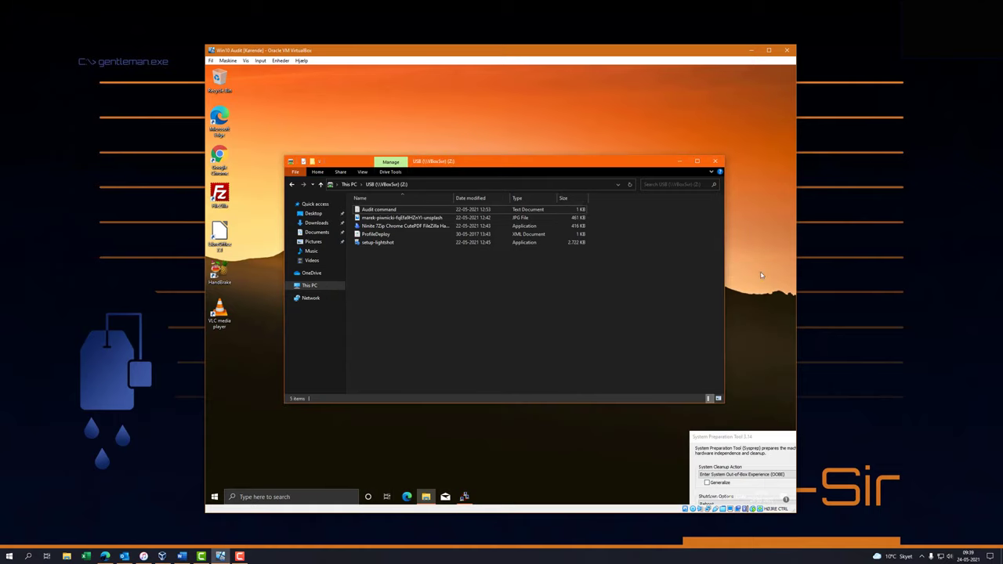
Install Lightshot from setup-lightshot on the USB drive in English, accepting the license agreement and closing the web page it opens
double_click(382, 243)
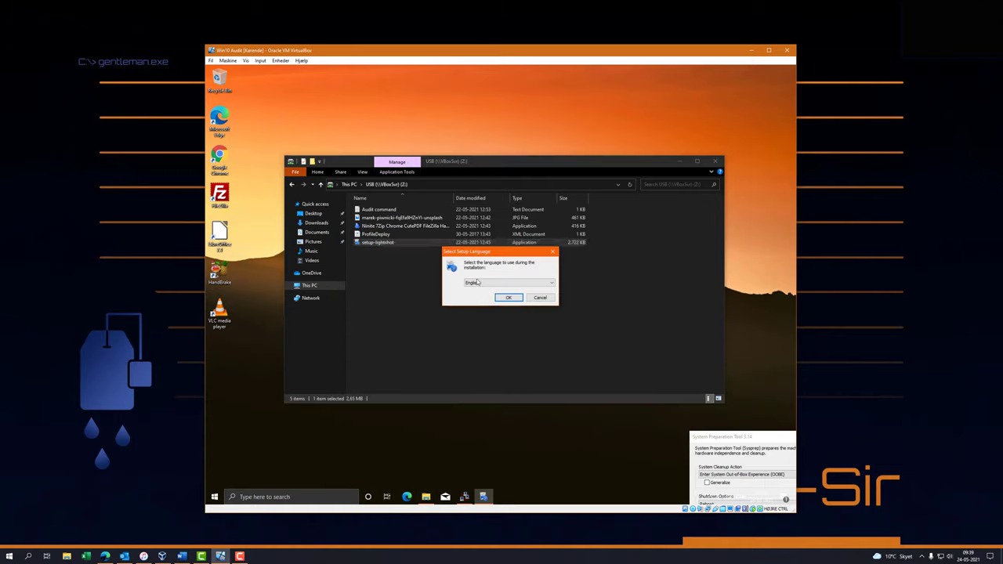
left_click(508, 298)
left_click(450, 319)
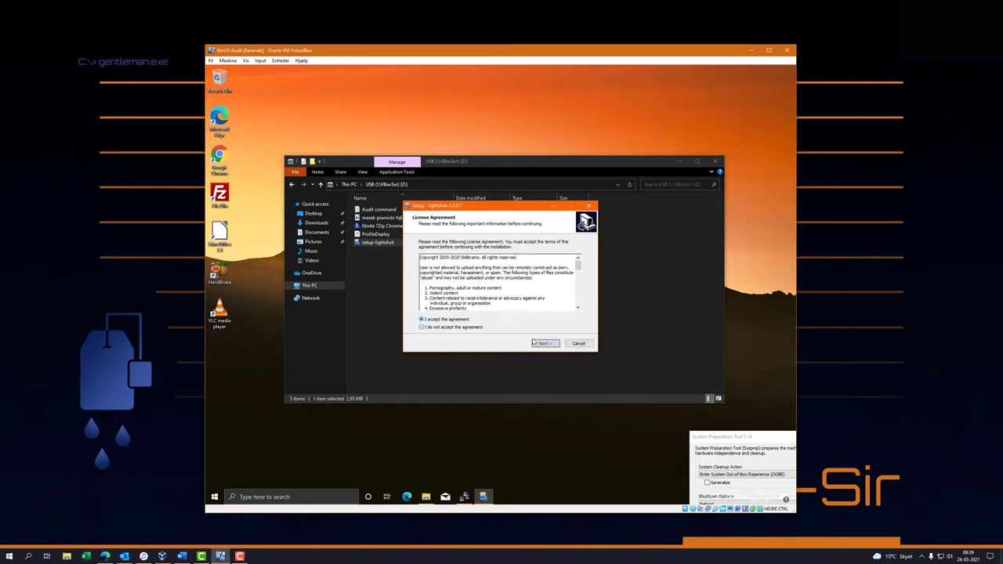
left_click(535, 344)
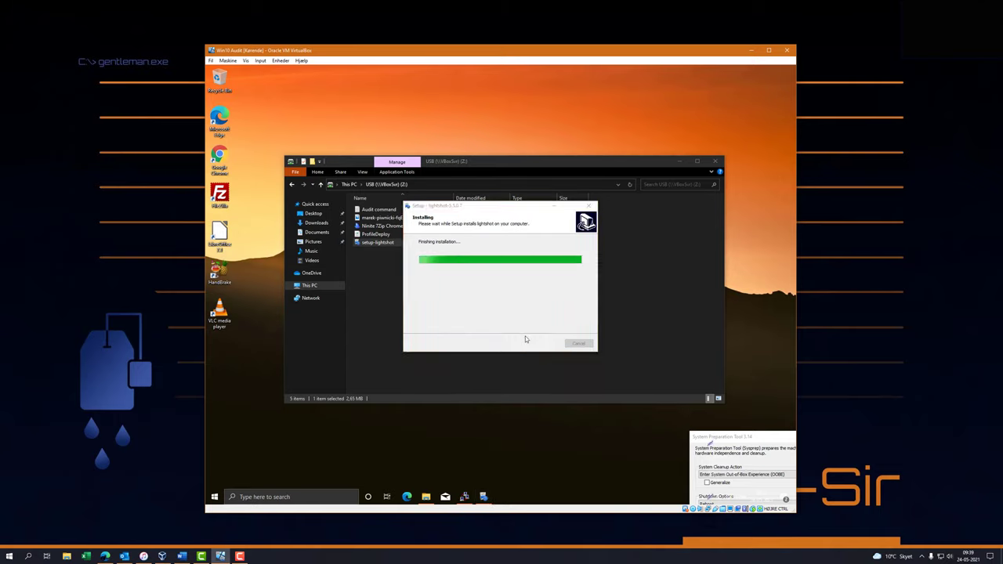
left_click(541, 345)
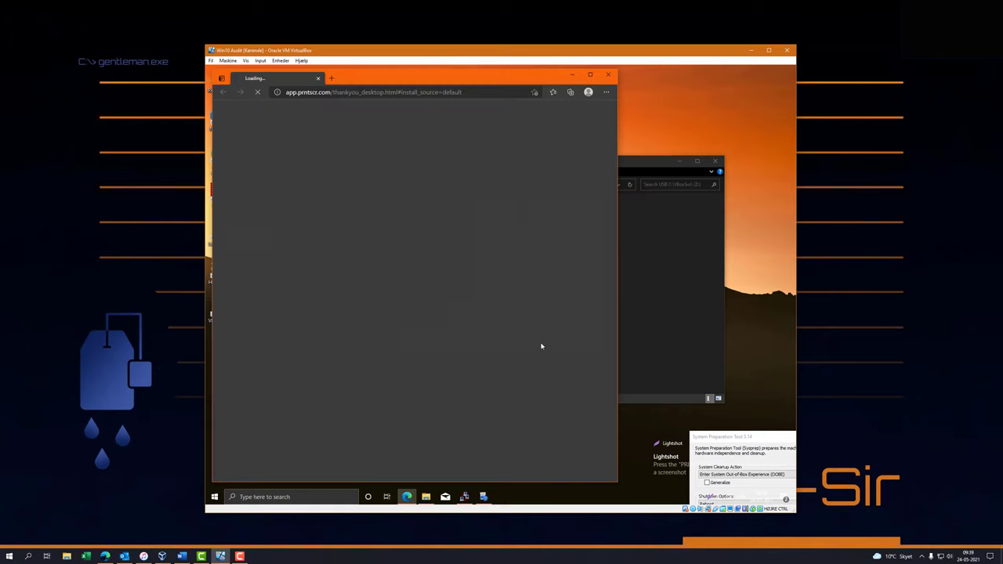
left_click(608, 75)
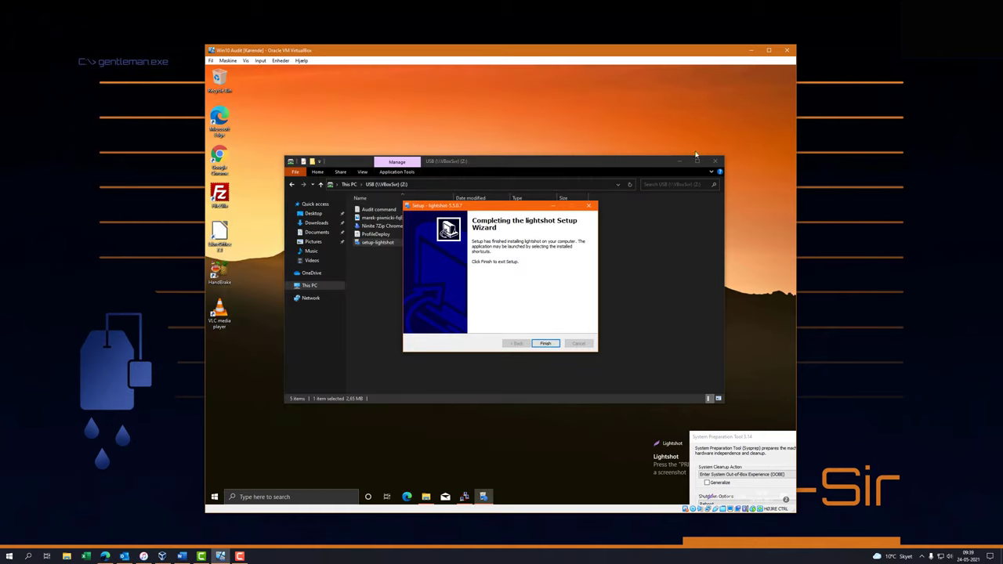
left_click(546, 344)
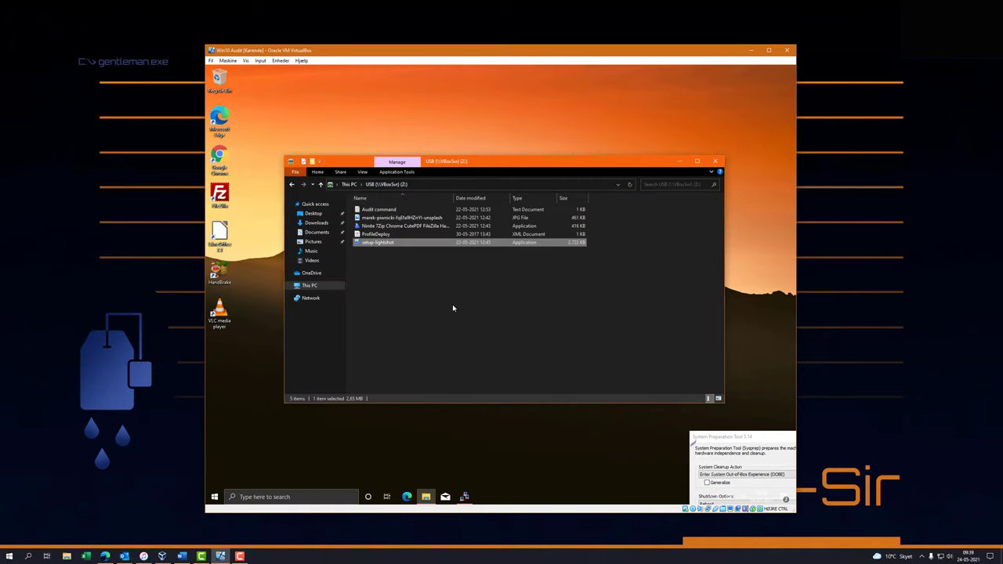
Start LibreOffice with a new Writer document, turn off tips on startup, dismiss the release notes bar, and close the maximised window
double_click(220, 234)
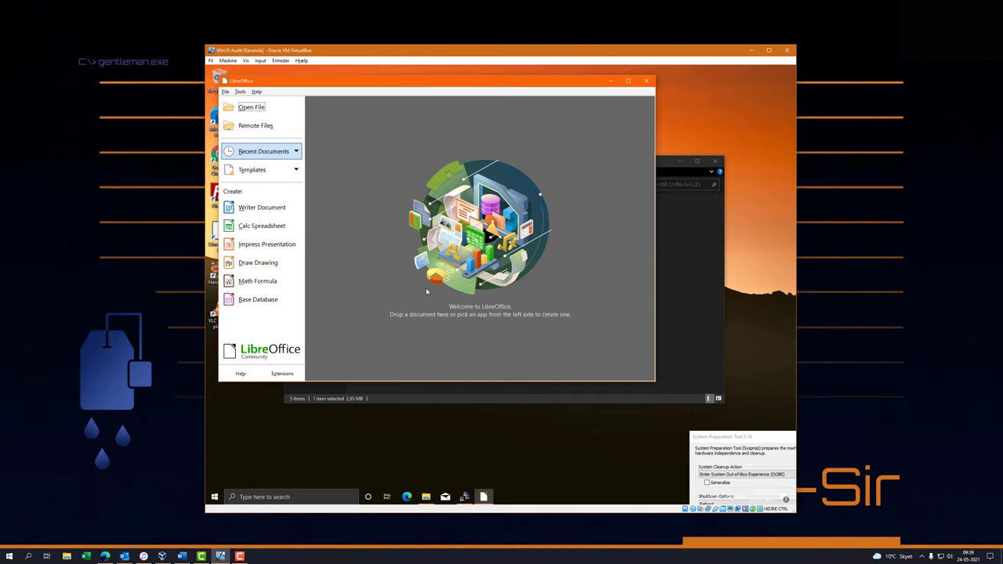
left_click(249, 208)
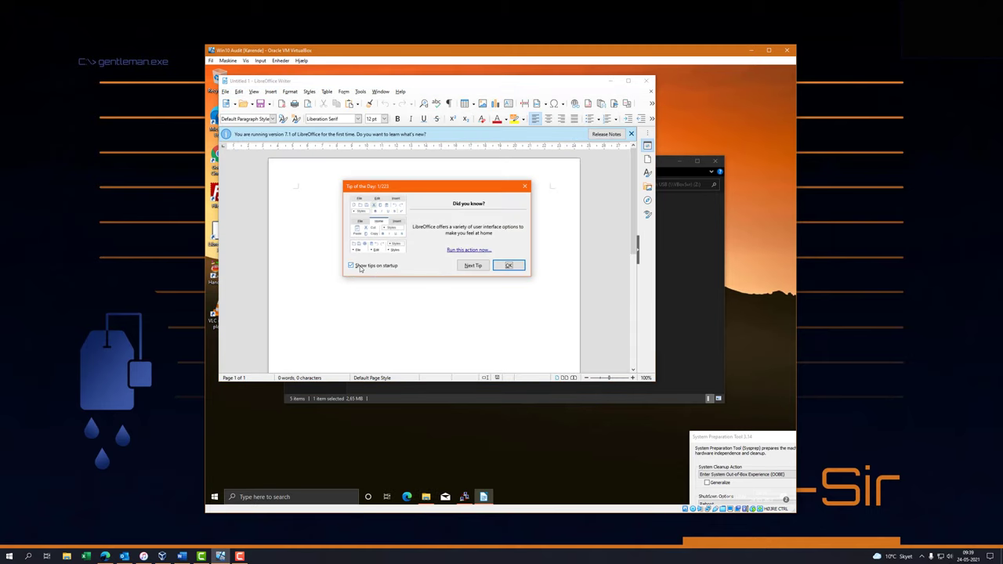
left_click(351, 266)
left_click(509, 266)
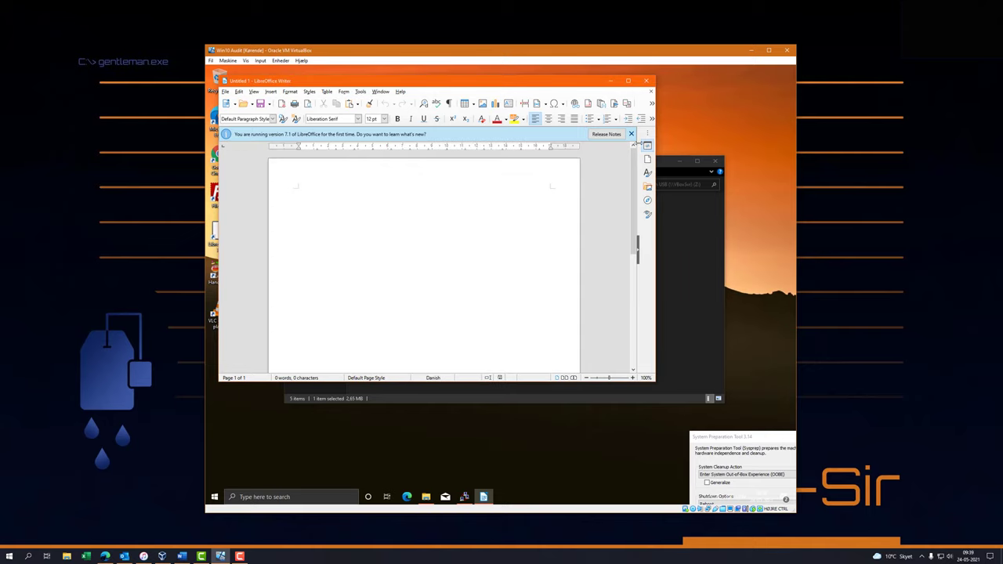
left_click(631, 134)
left_click(630, 80)
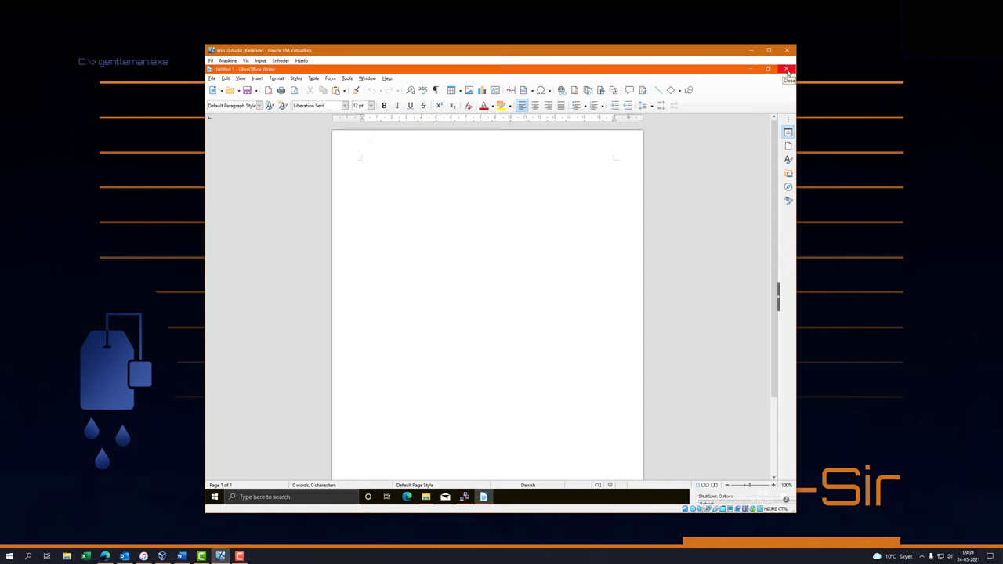
left_click(788, 69)
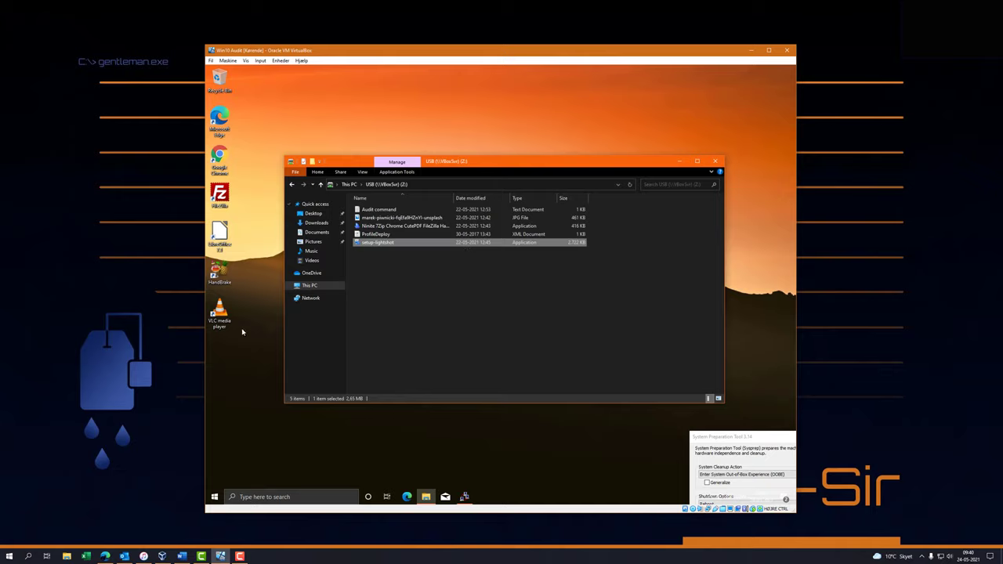
Start VLC media player, accept its default privacy and network access policy, and close it
double_click(220, 314)
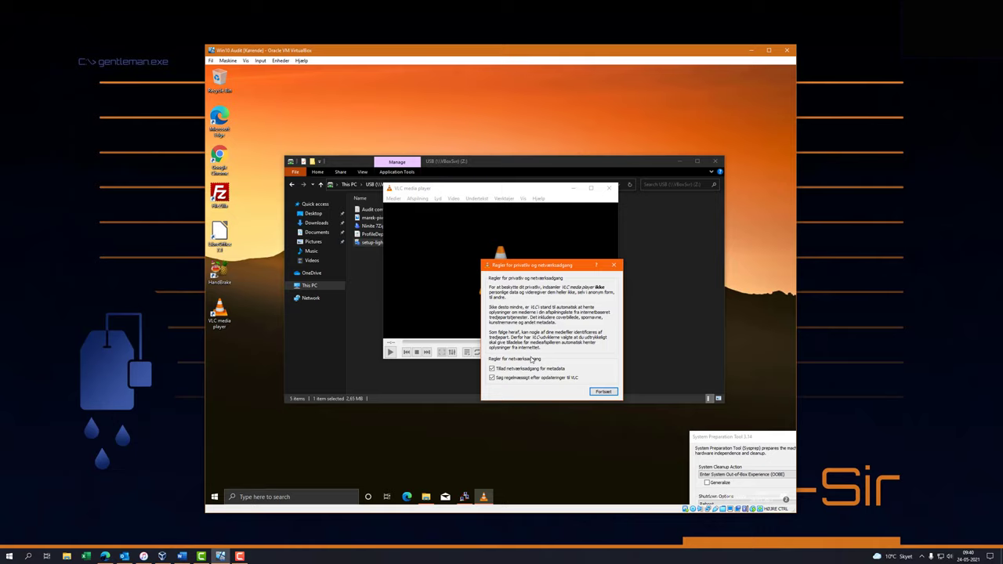
left_click(602, 391)
left_click(609, 188)
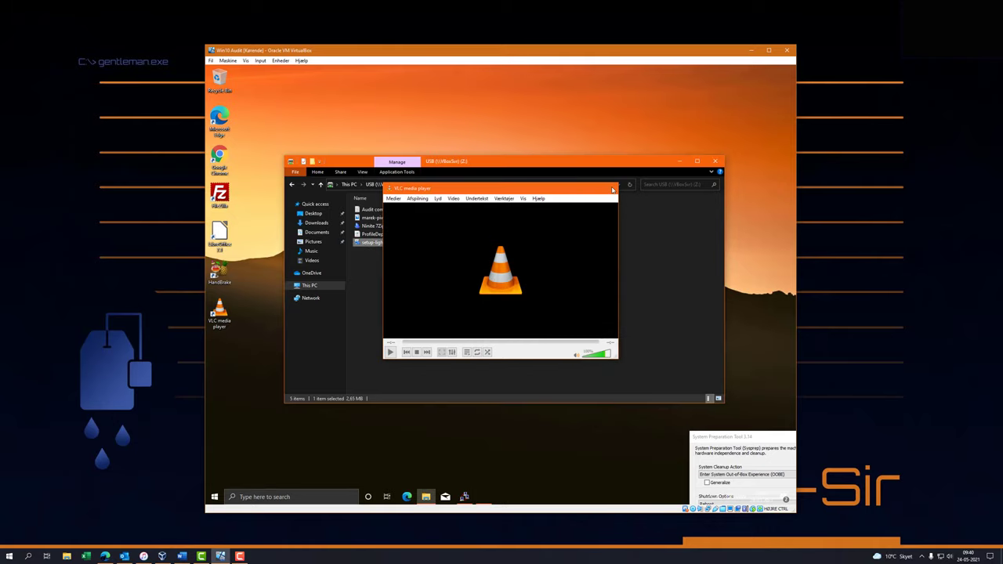
Start FileZilla, dismiss its welcome dialog, and close it
double_click(227, 199)
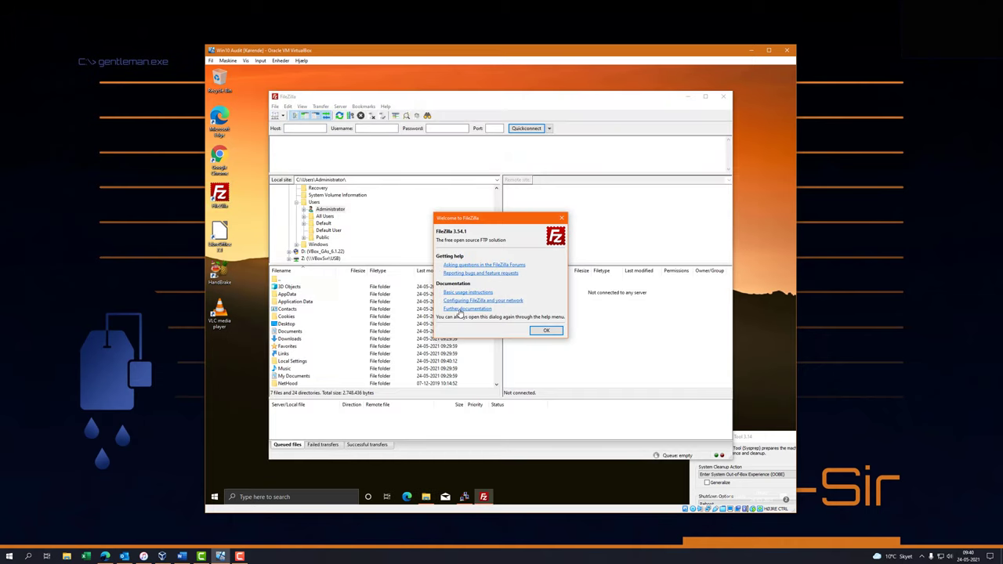
left_click(547, 331)
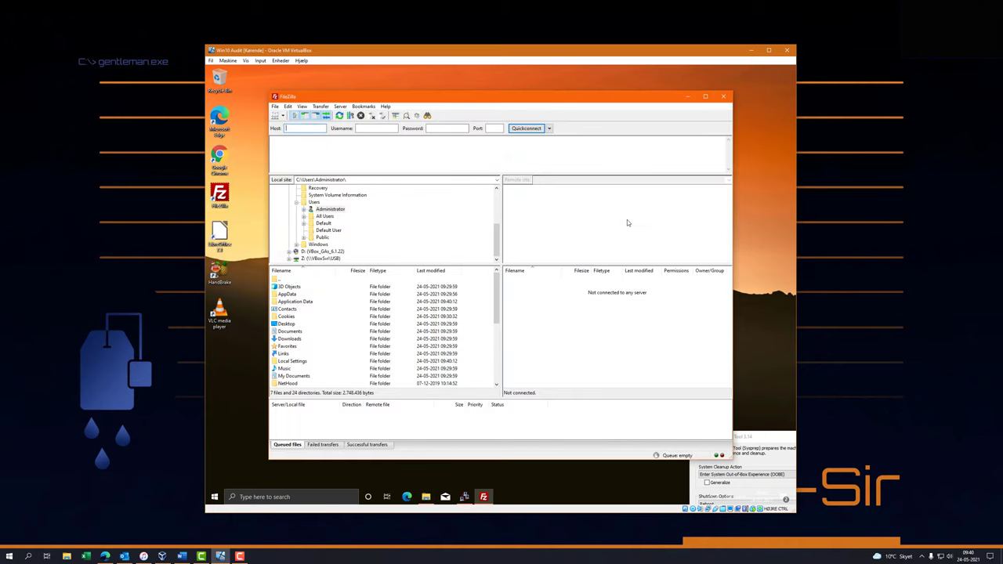
left_click(724, 98)
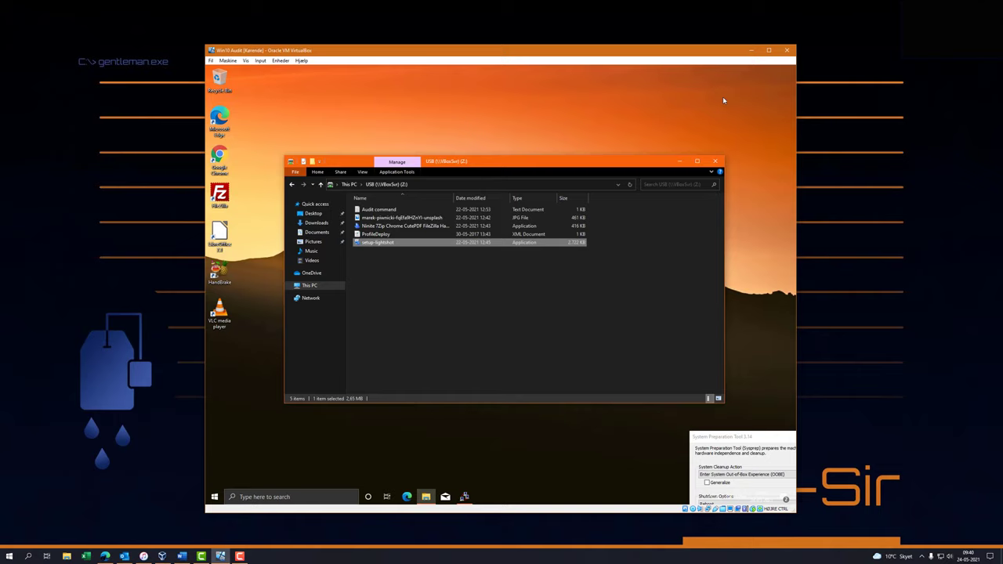
left_click(435, 310)
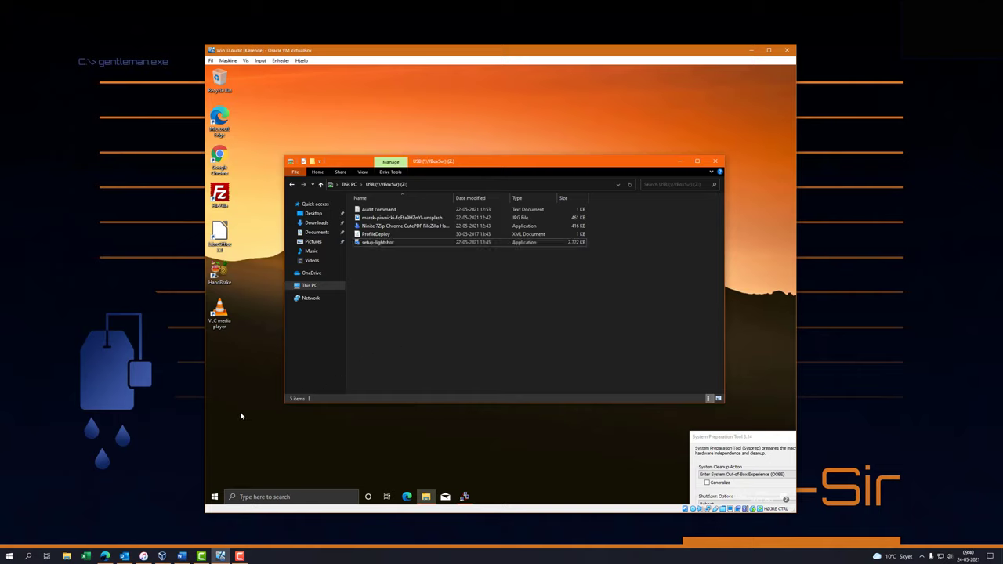
Open 7-Zip File Manager and inspect the 7-Zip and CRC SHA entries in the desktop shortcuts' context menu
left_click(214, 497)
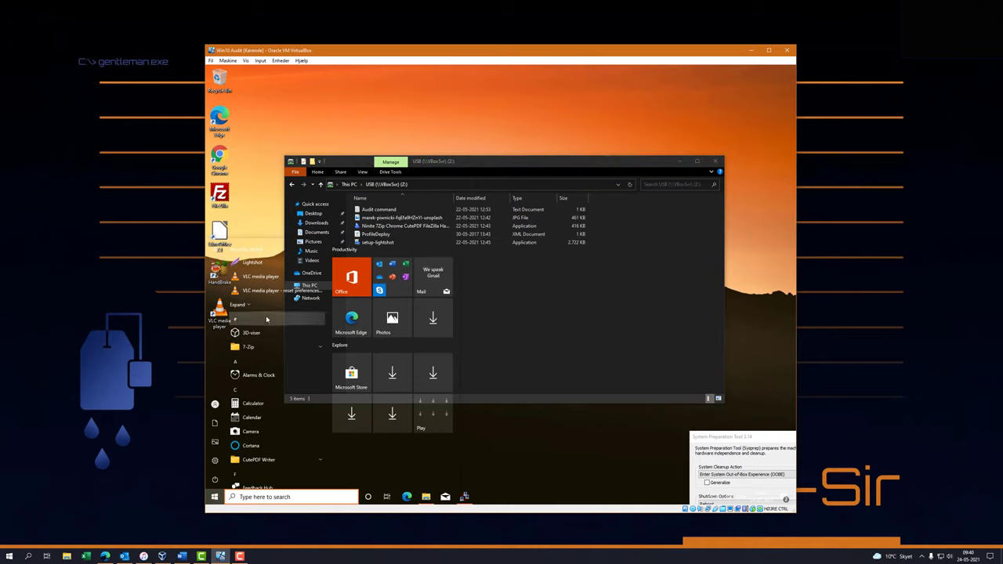
left_click(259, 346)
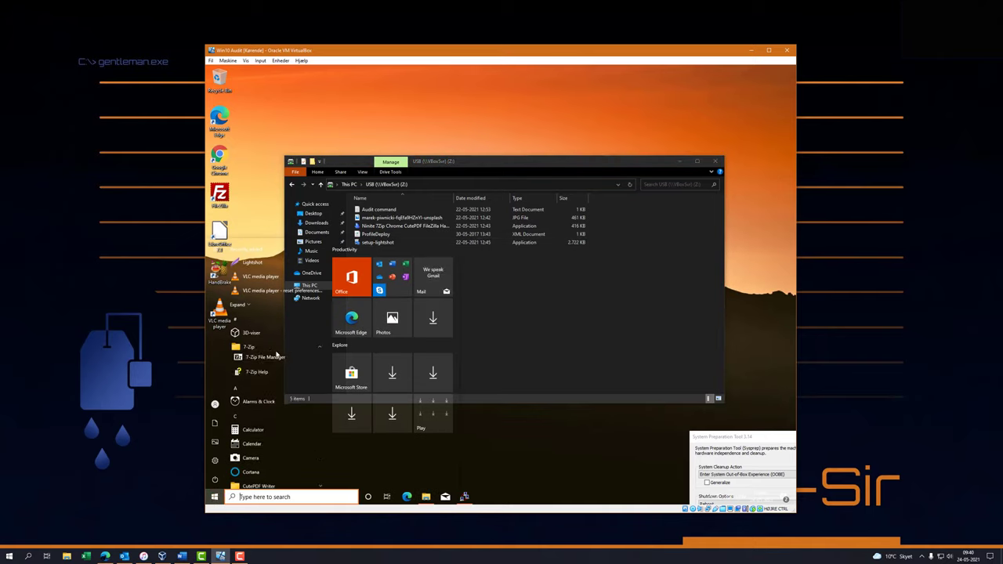
left_click(263, 361)
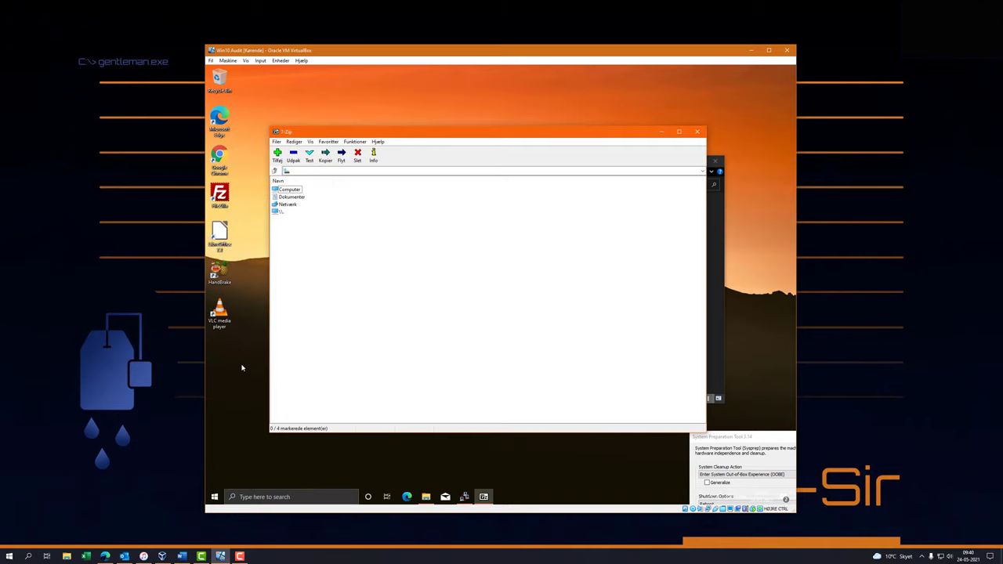
right_click(222, 121)
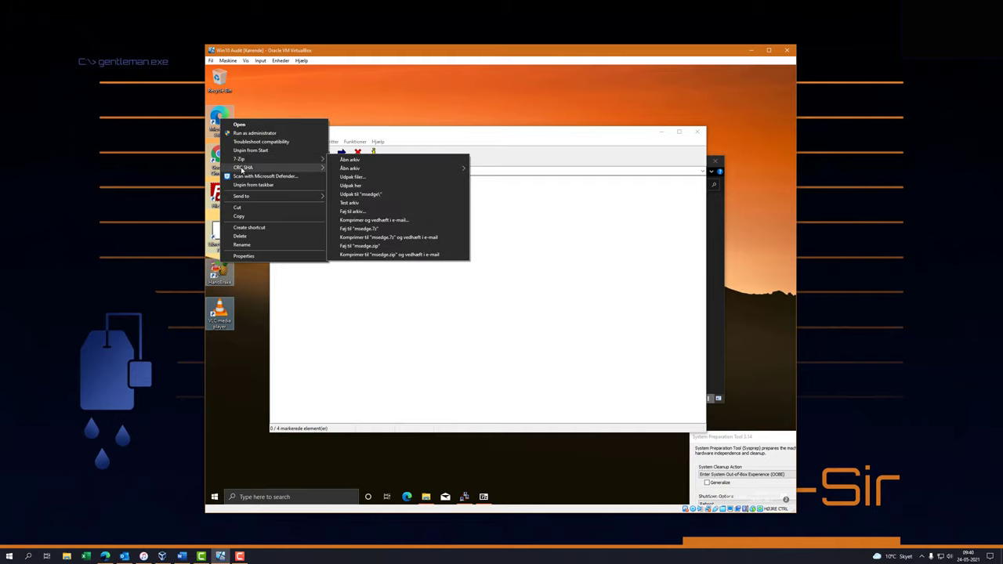
mouse_move(242, 168)
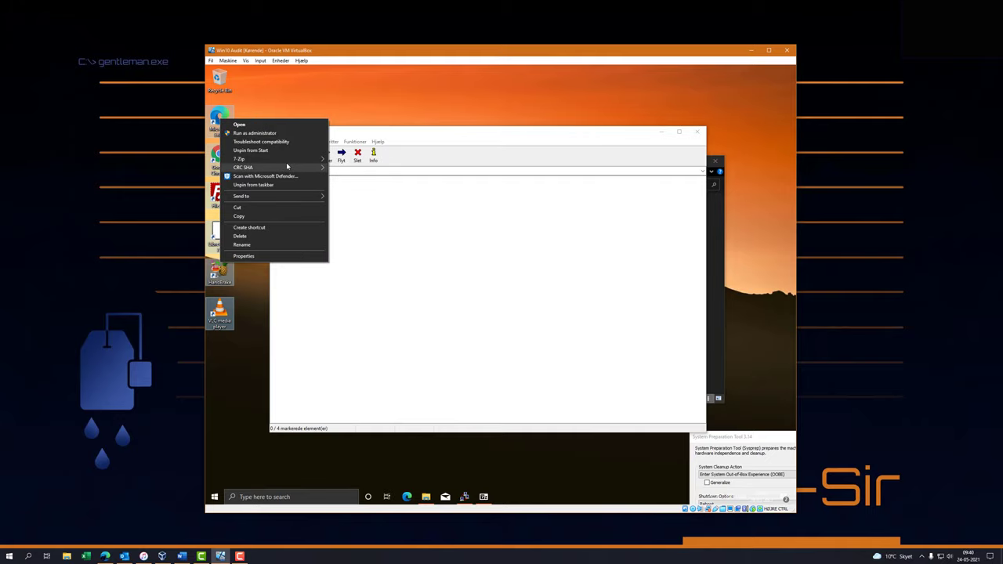
left_click(377, 330)
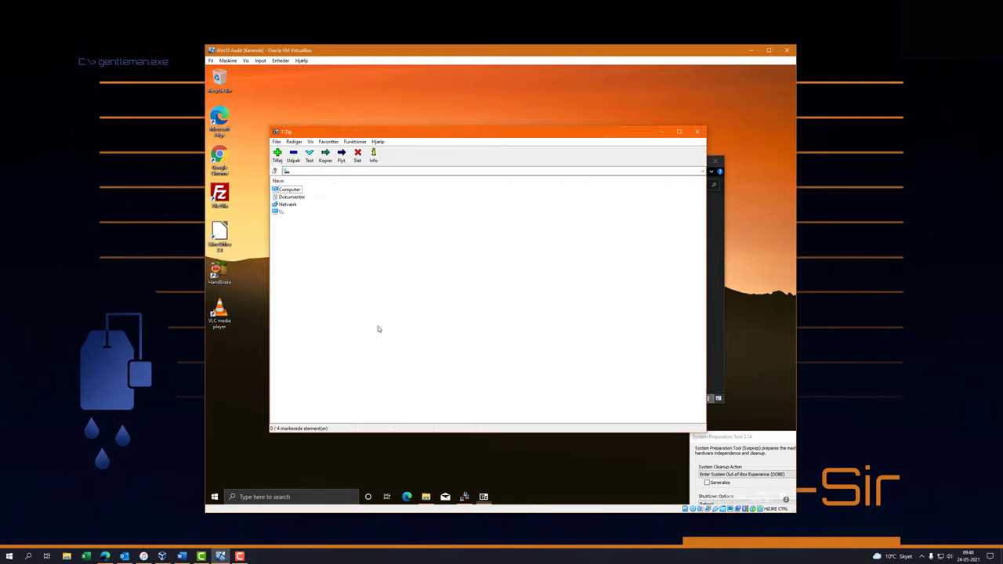
In the 7-Zip integration options, turn off the 32-bit Windows context menu and turn on icons in the context menu
left_click(355, 142)
left_click(370, 151)
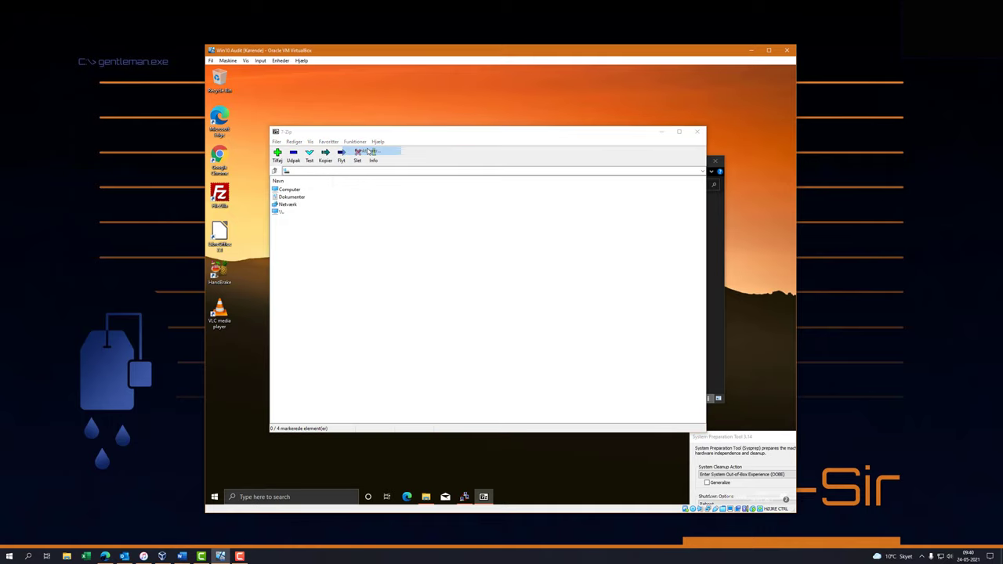
left_click(301, 150)
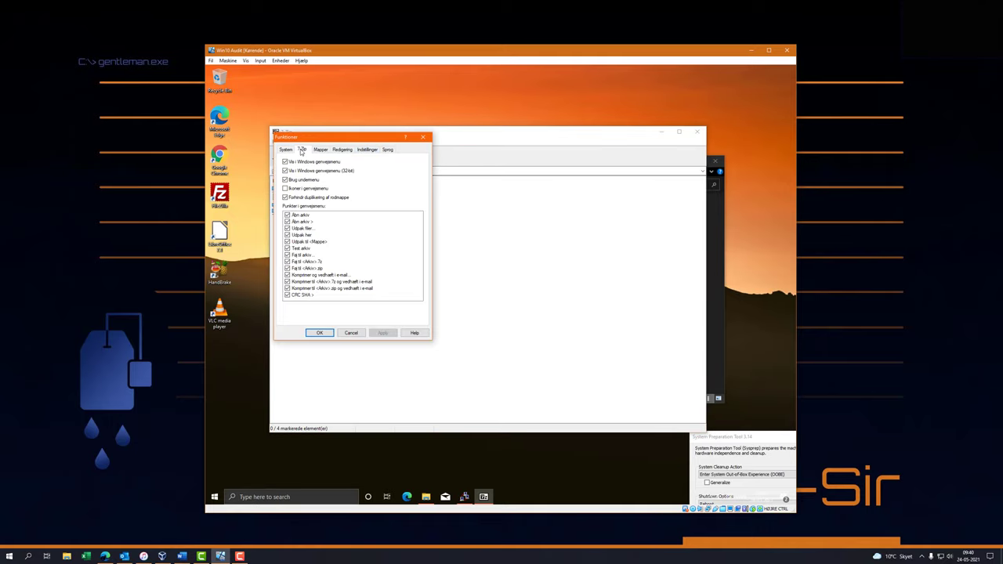
left_click(301, 174)
left_click(313, 190)
Disable the 7-Zip context menu items Åbn arkiv, Åbn arkiv >, Udpak filer and Test arkiv
left_click(305, 216)
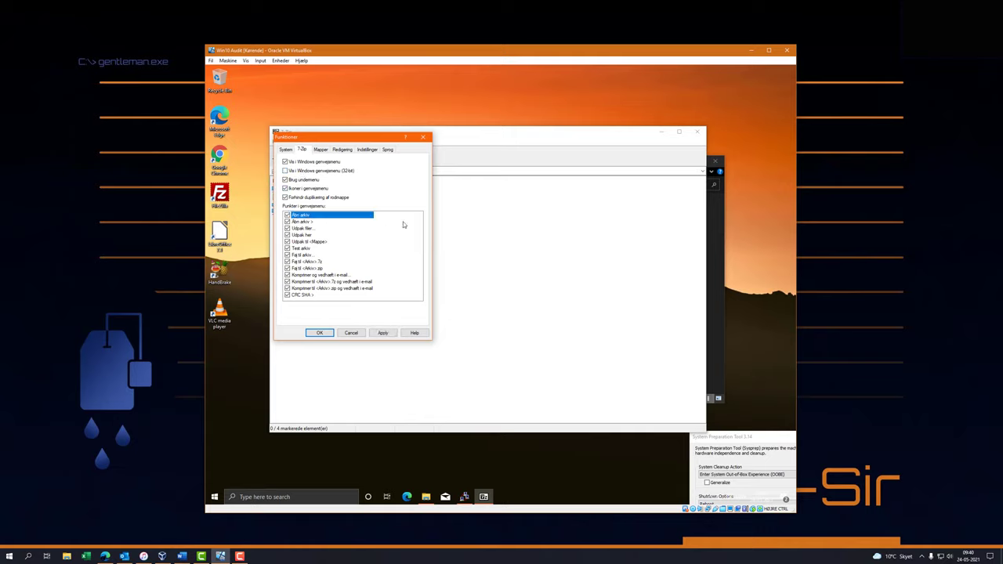
key("space")
key("Down")
key("Down")
key("space")
key("Down")
key("Down")
key("Down")
key("space")
key("Down")
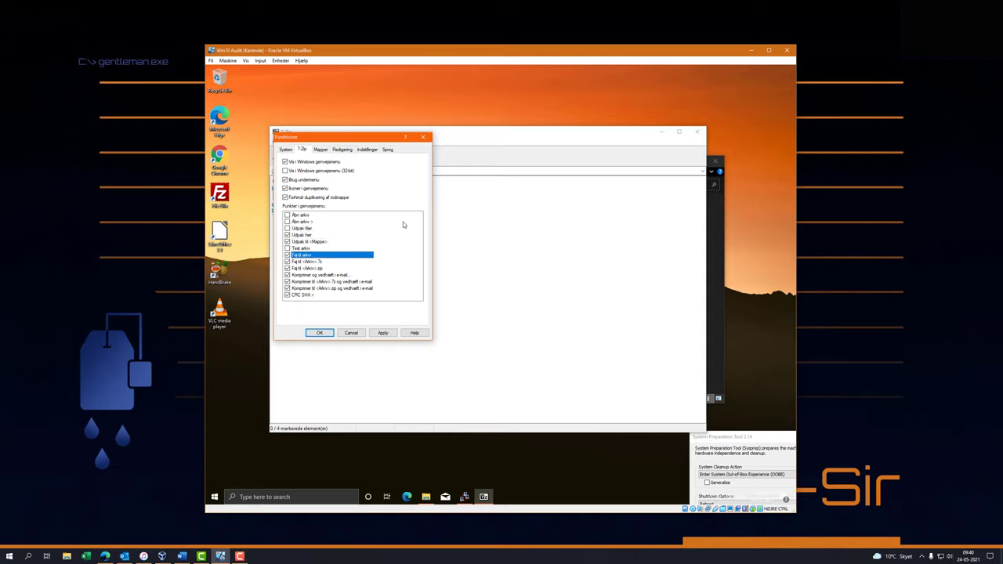
Disable the Føj til <Arkiv>.7z item, the three e-mail compression items and CRC SHA, and save the 7-Zip options
key("Down")
key("space")
key("Down")
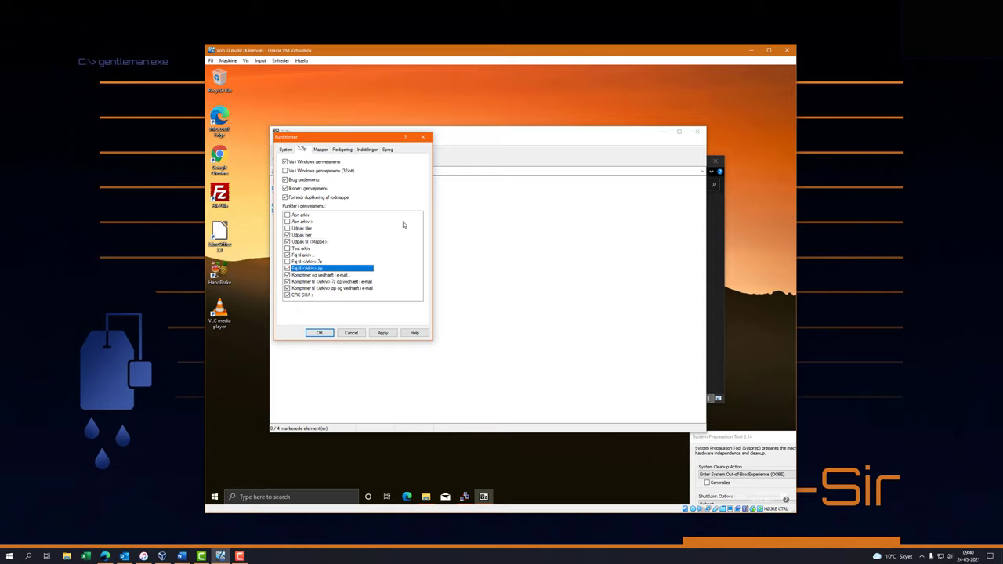
key("Down")
key("space")
key("Down")
key("space")
key("Down")
key("space")
key("Down")
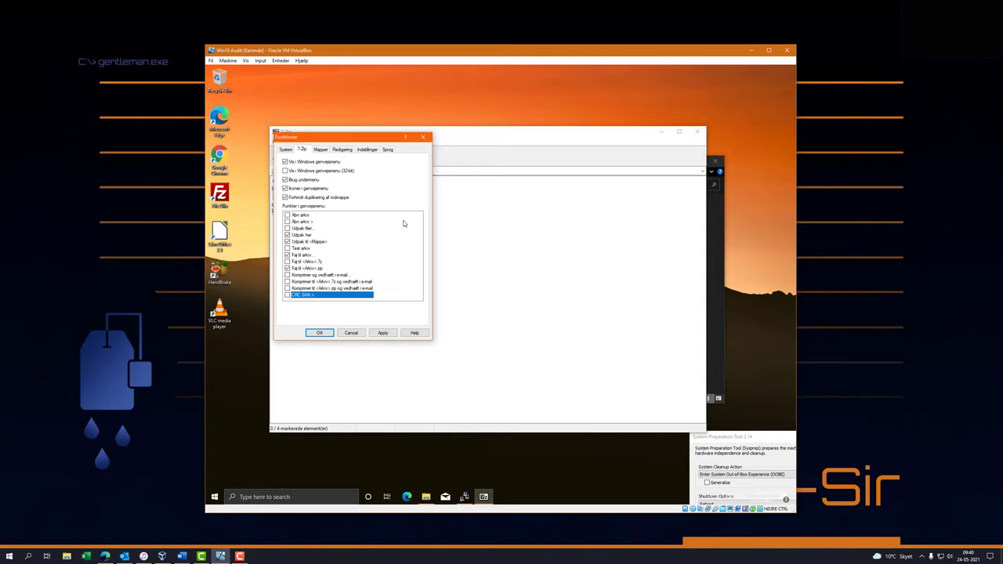
left_click(302, 235)
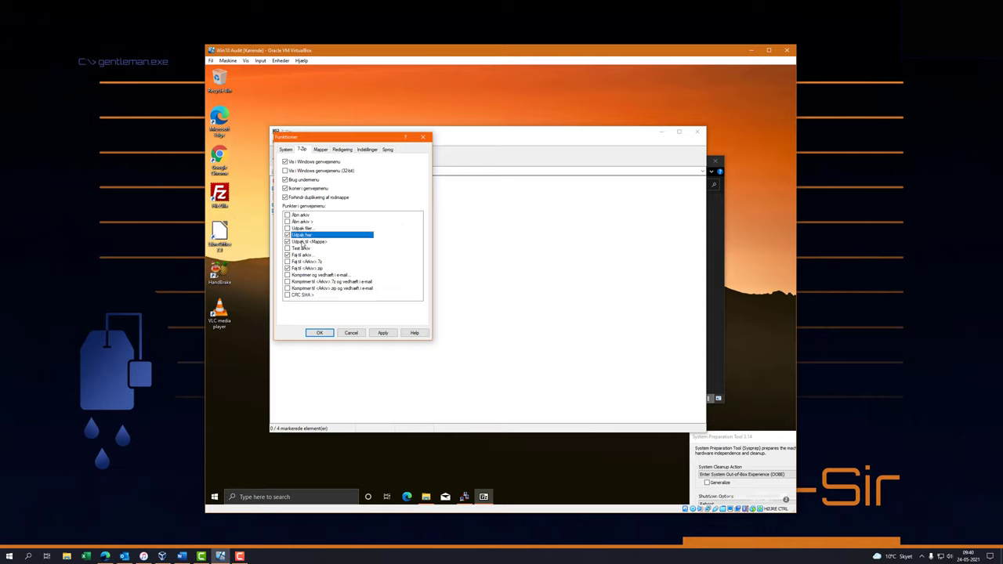
left_click(302, 242)
left_click(314, 256)
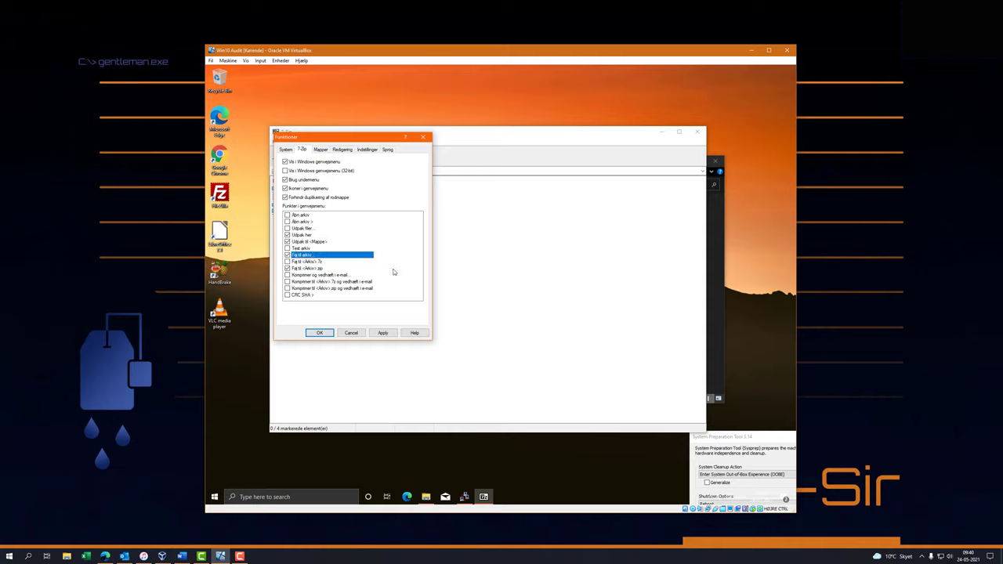
left_click(312, 269)
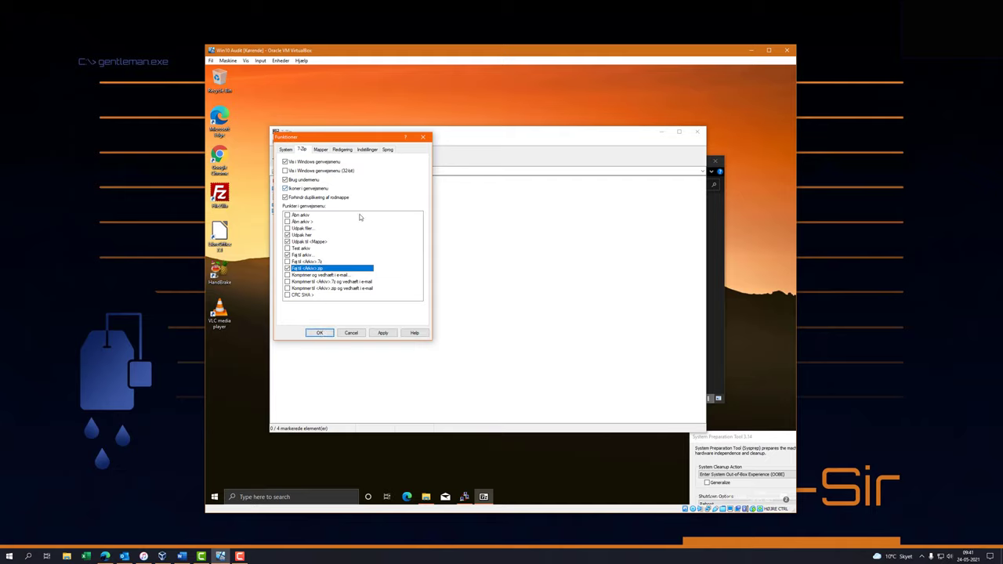
left_click(319, 333)
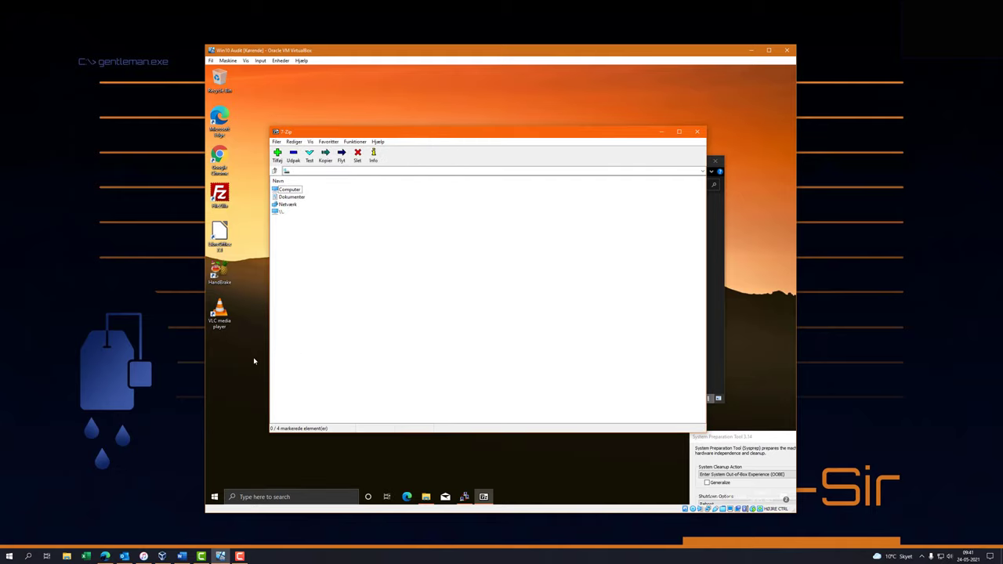
Check the 7-Zip submenu on the selected desktop shortcuts and close the 7-Zip window
left_click_drag(244, 359, 210, 191)
right_click(213, 126)
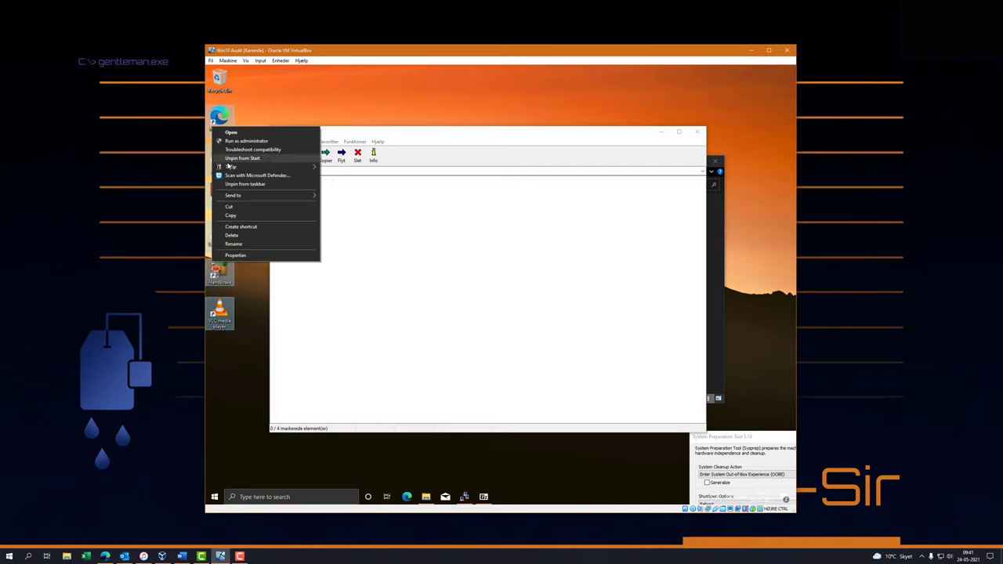
mouse_move(228, 168)
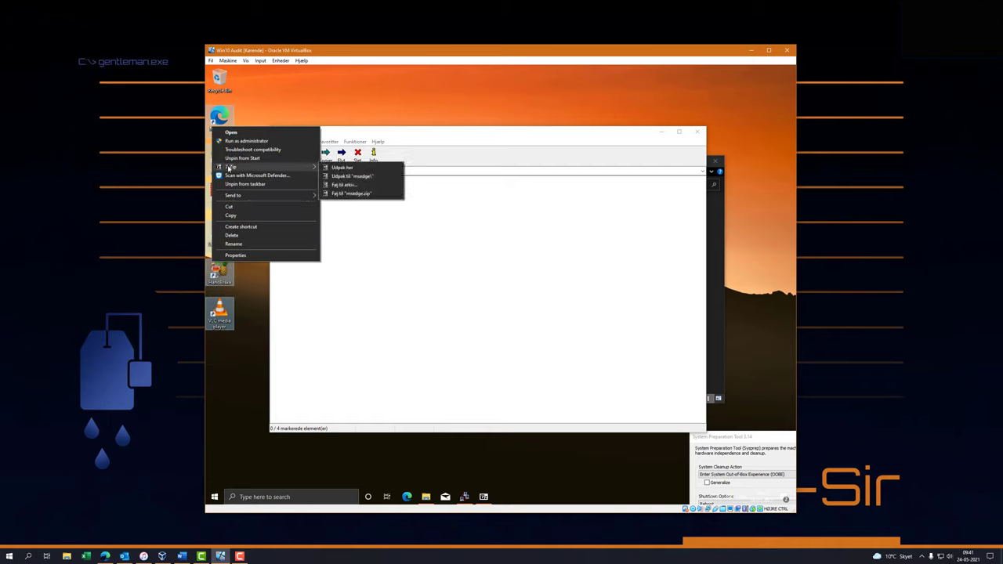
left_click(230, 377)
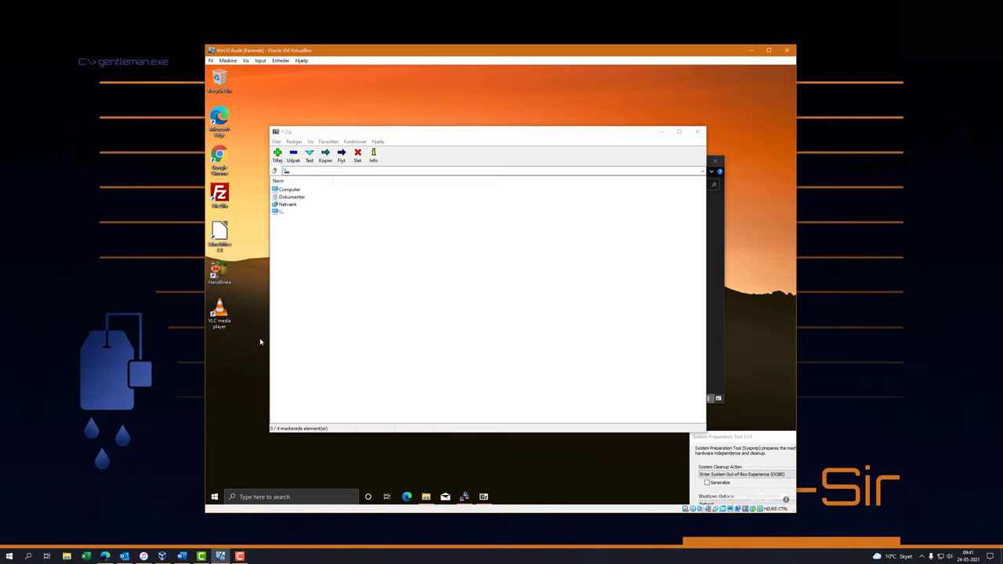
left_click(697, 131)
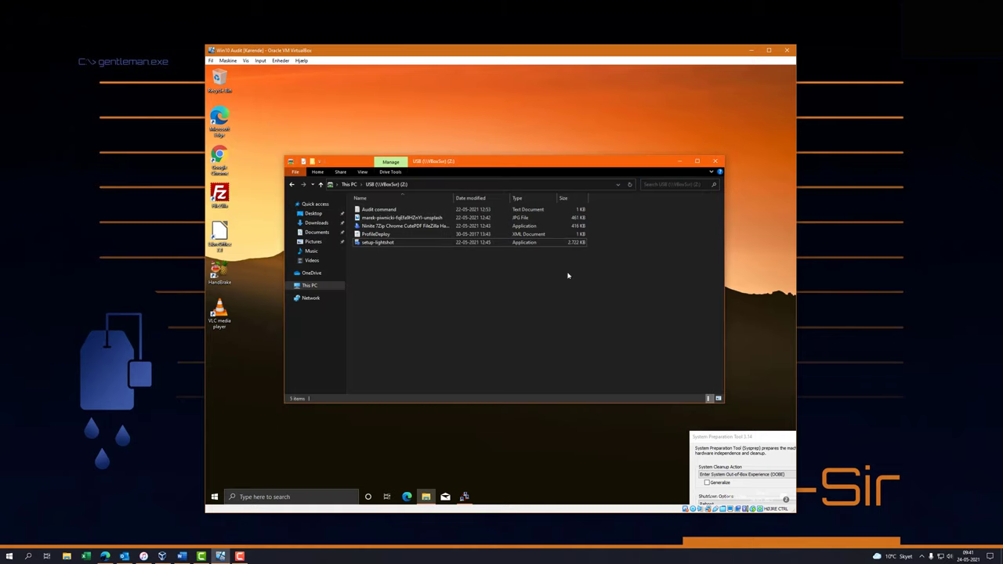
Open Microsoft Store, go to Downloads and updates, and get updates for the installed apps
left_click(257, 384)
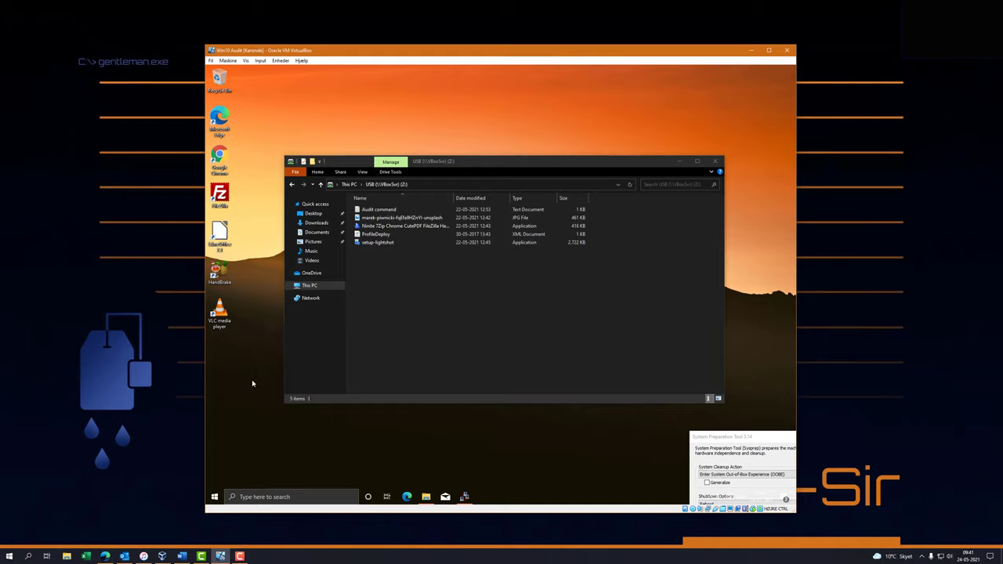
key("super")
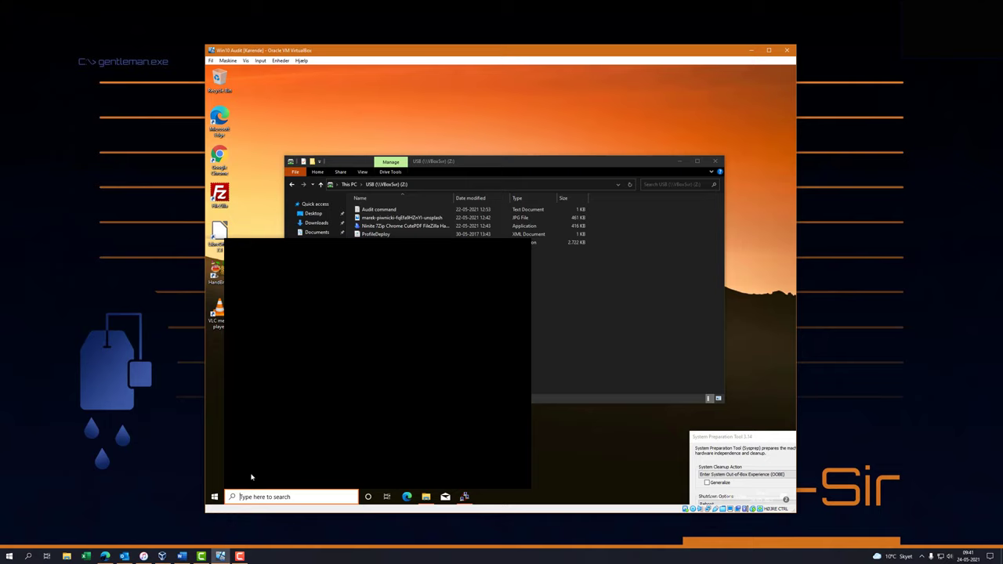
type("store")
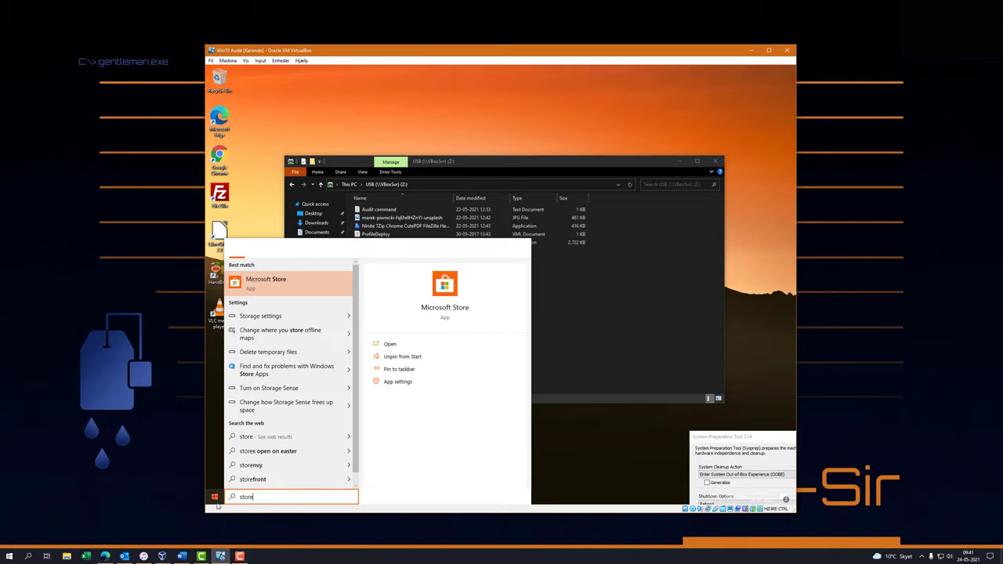
left_click(258, 279)
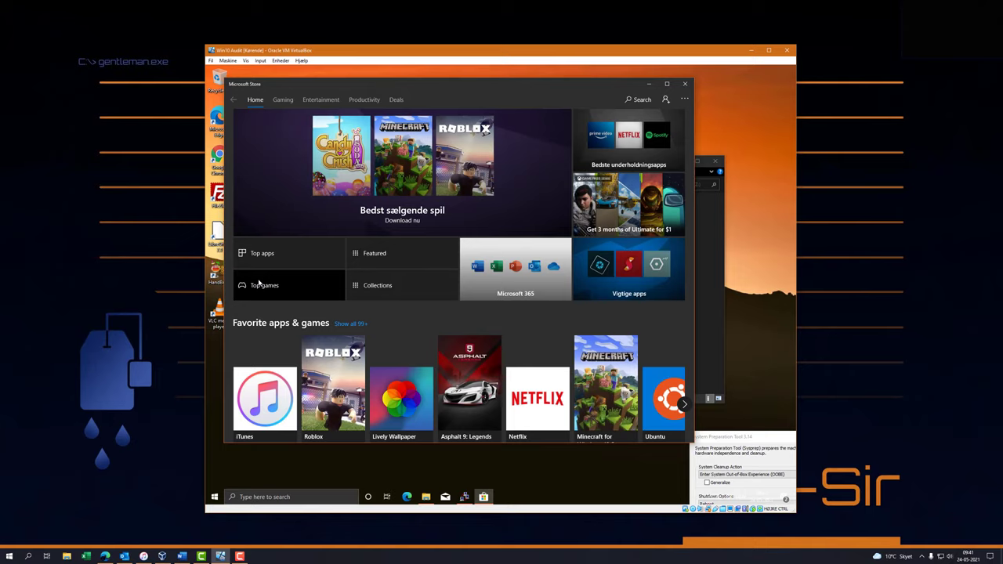
left_click(685, 99)
left_click(657, 116)
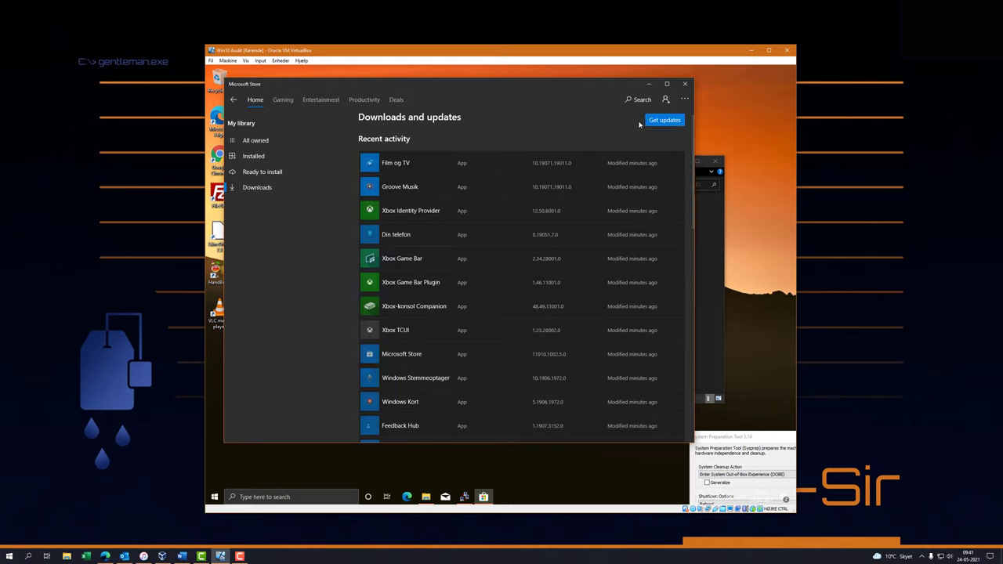
left_click(665, 120)
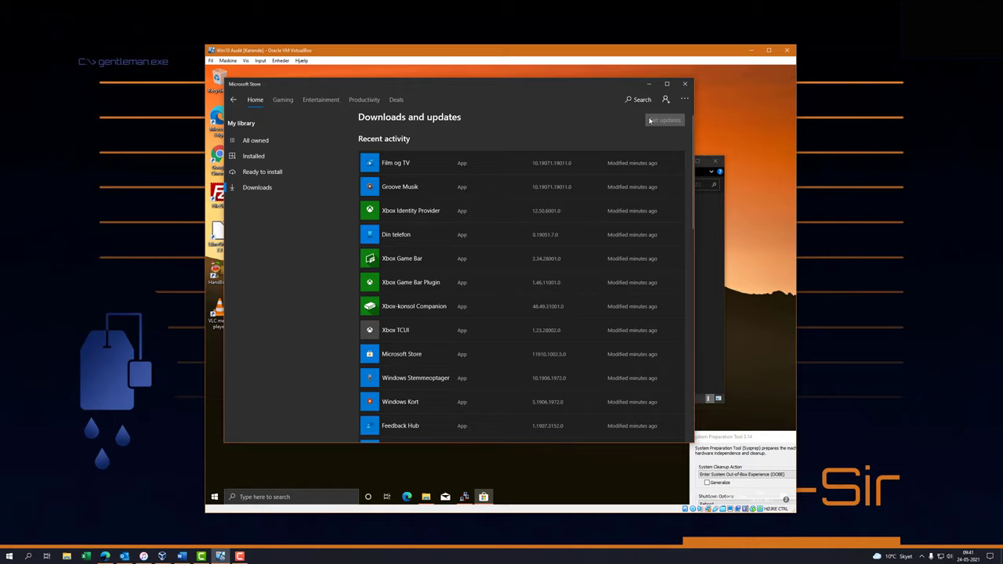
Open Windows Update in Settings and check for updates to download and install
left_click(214, 496)
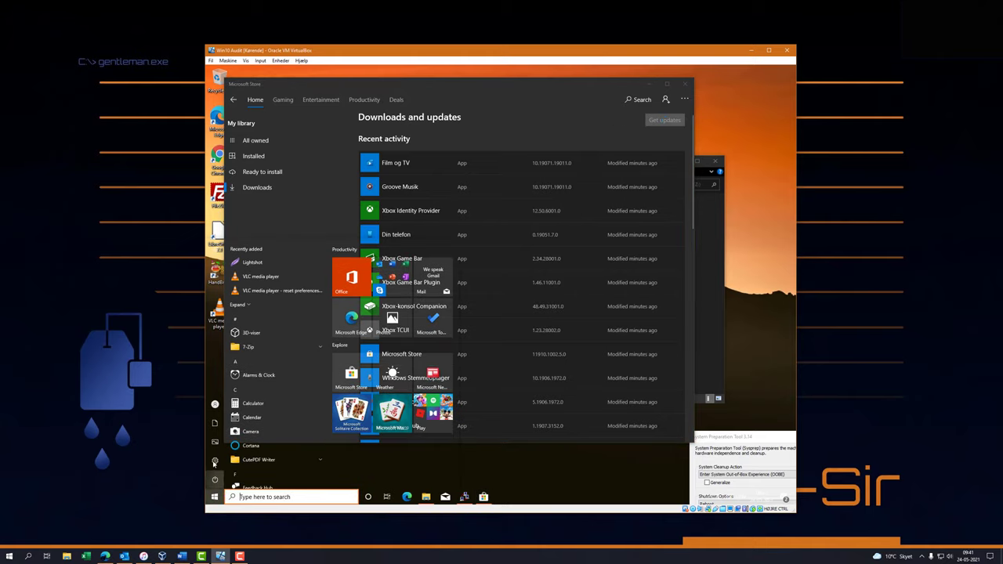
left_click(214, 461)
scroll(433, 373, "down", 3)
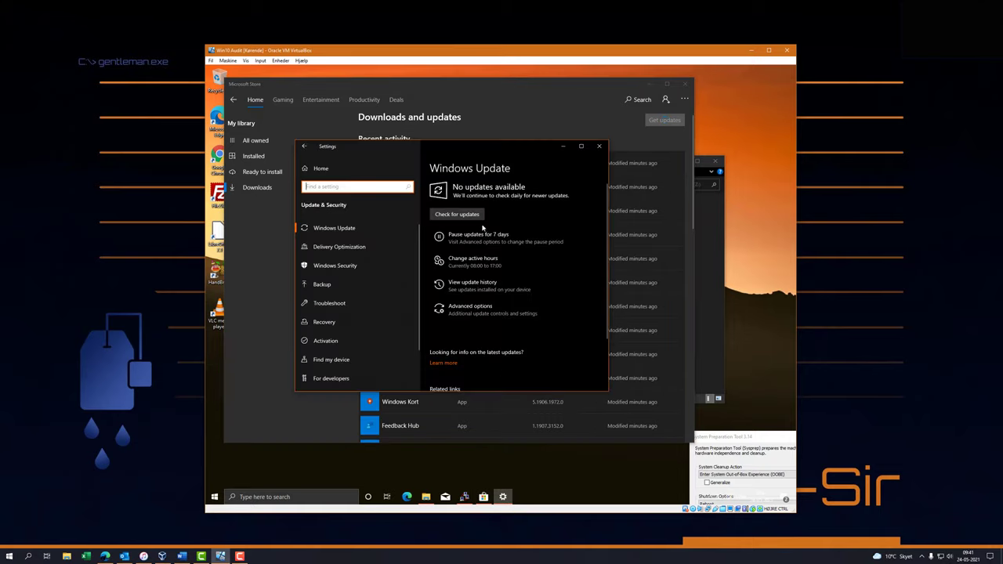
left_click(455, 218)
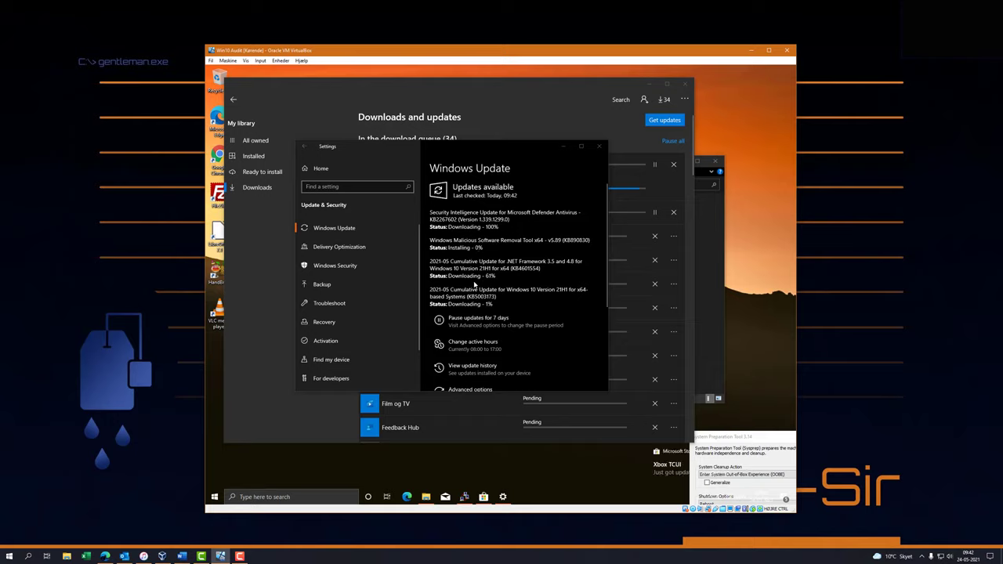
left_click(474, 286)
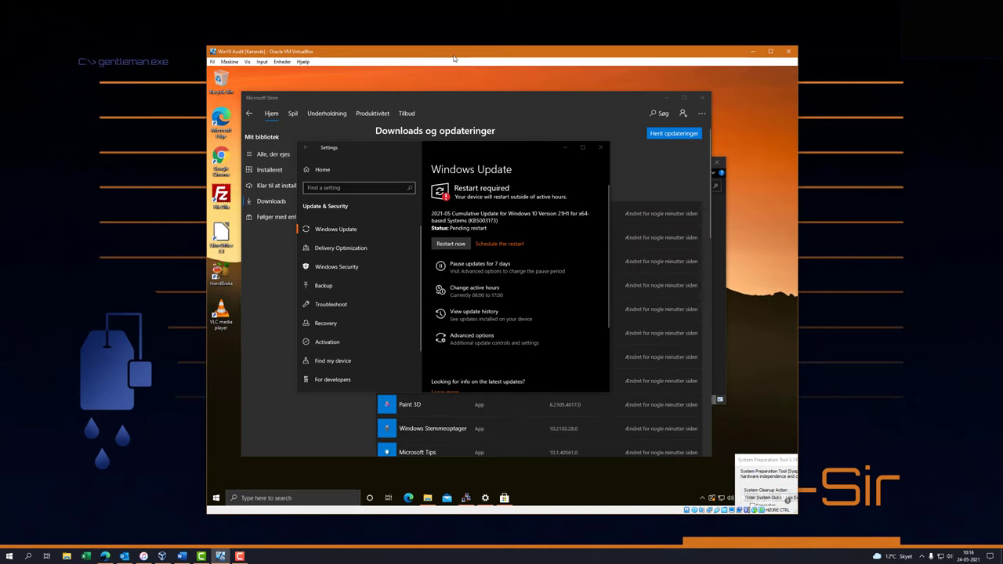
Review the recently updated apps in Microsoft Store and close the Store window
left_click_drag(453, 58, 451, 53)
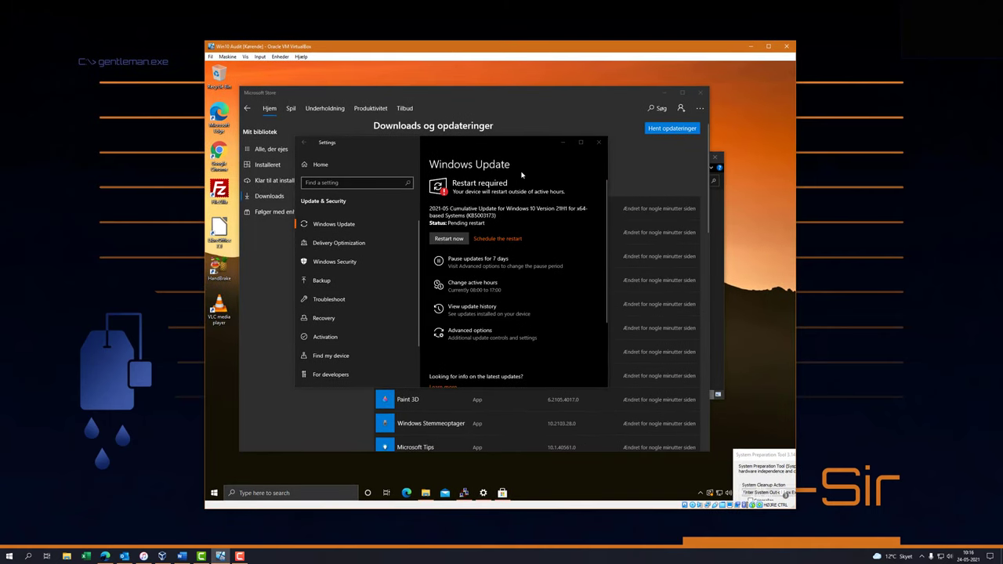
left_click(556, 107)
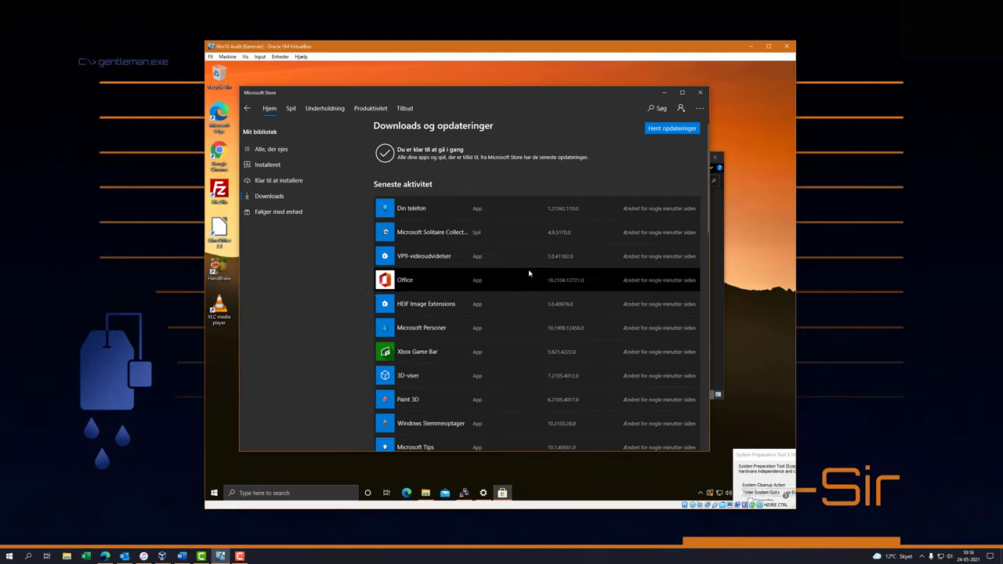
scroll(504, 321, "down", 5)
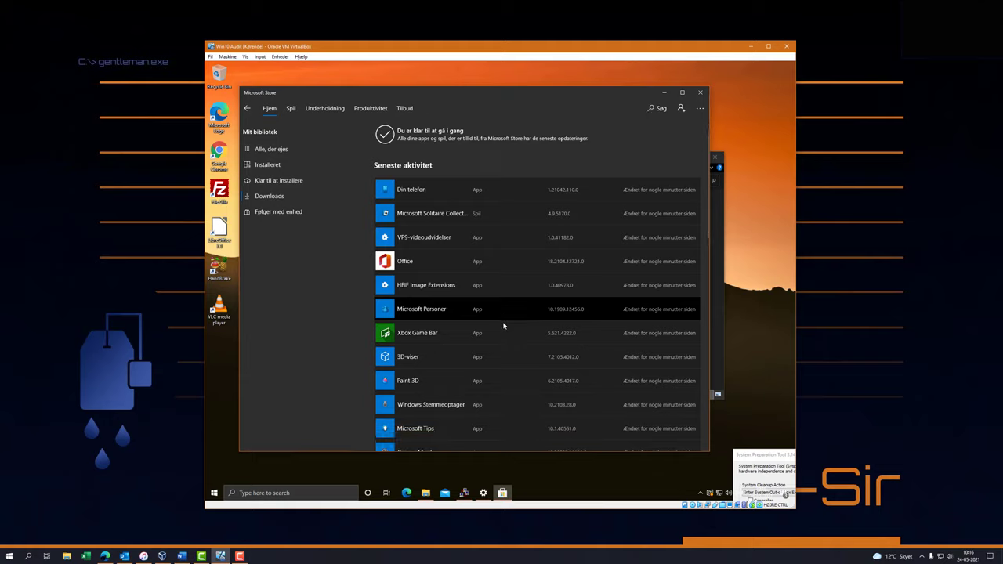
scroll(504, 326, "up", 5)
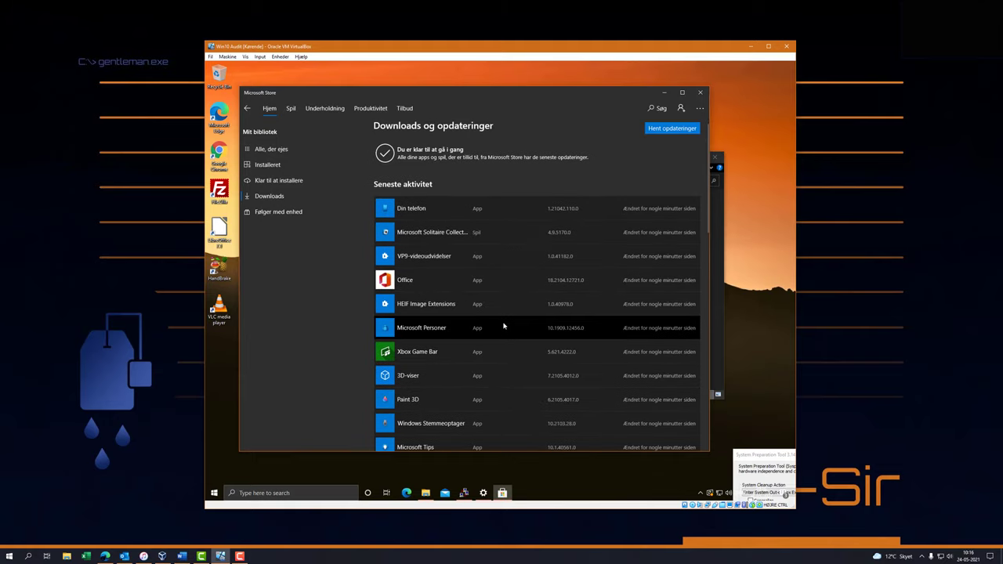
left_click(701, 93)
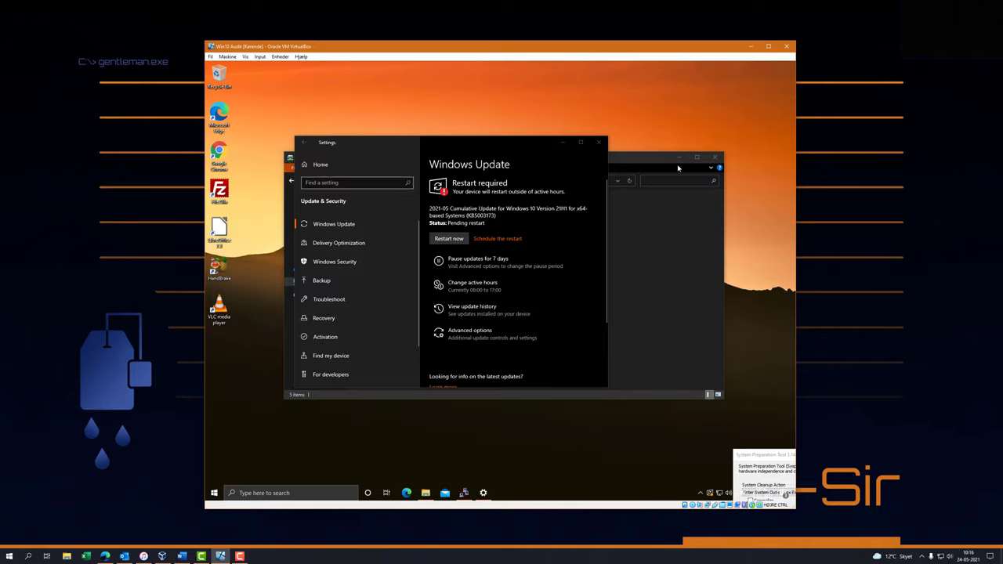
Restart Windows to finish installing the pending cumulative update
left_click(443, 239)
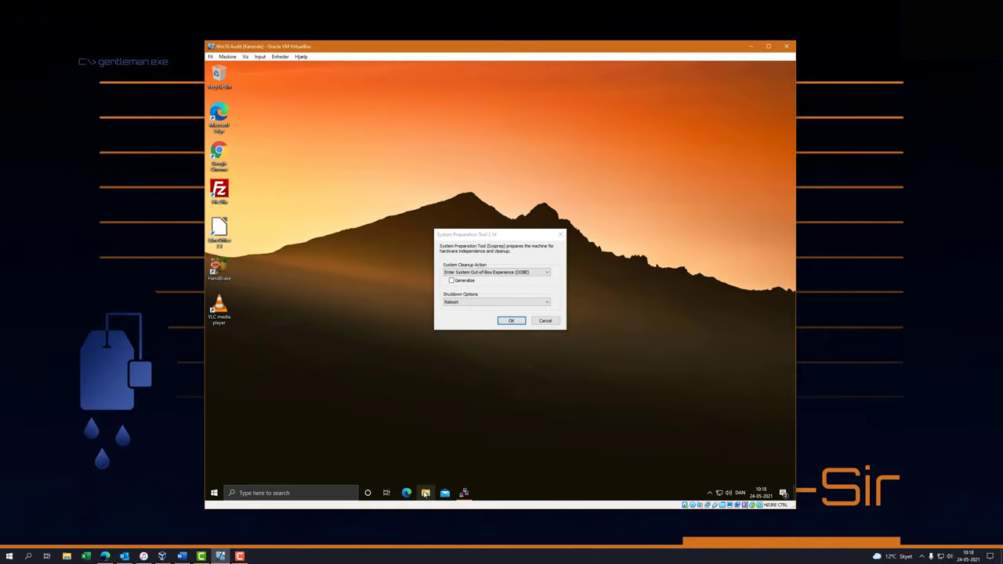
Open the Audit command text file from the shared USB (Z:) drive, setting Notepad as the default for .txt files
left_click(425, 493)
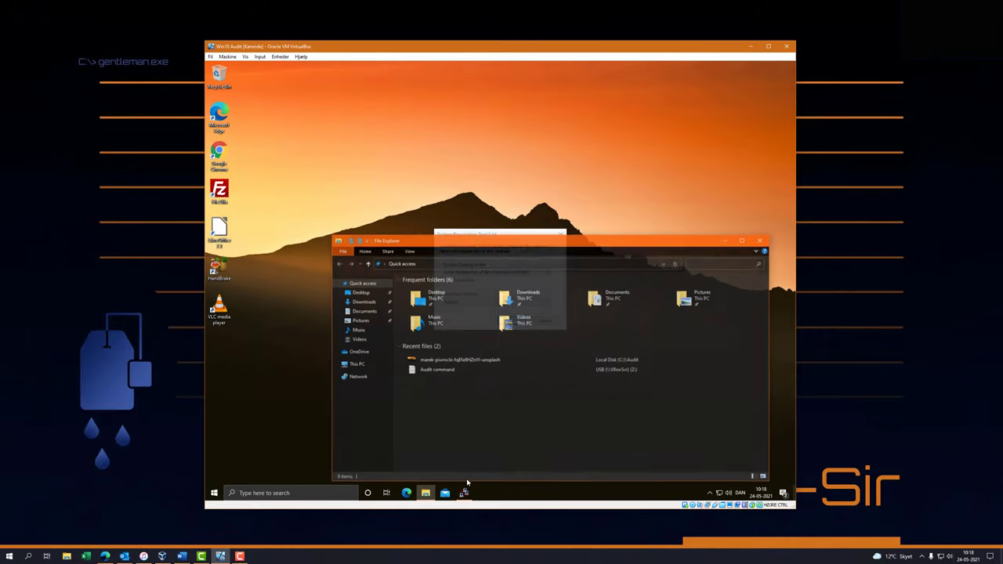
left_click(356, 364)
double_click(448, 404)
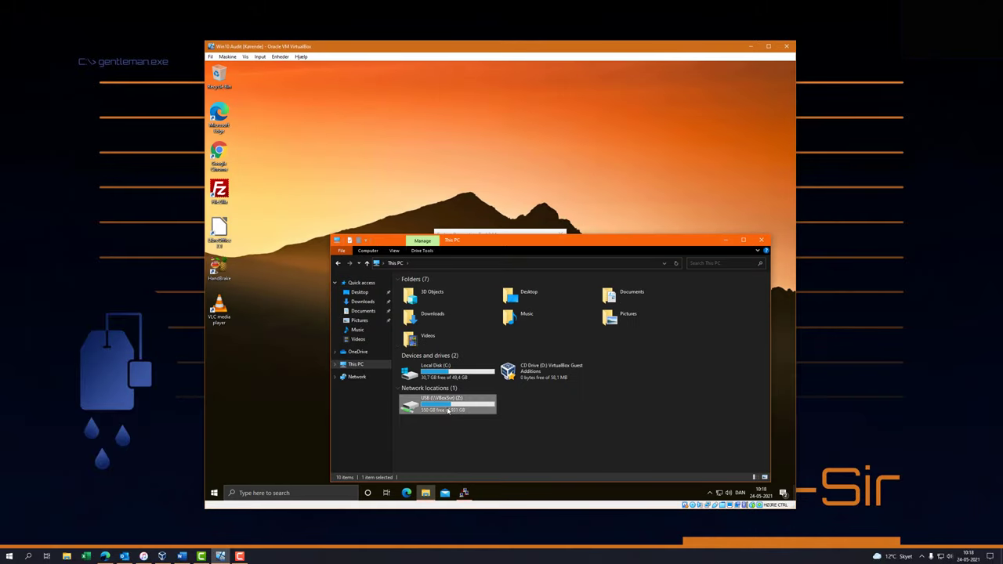
double_click(429, 299)
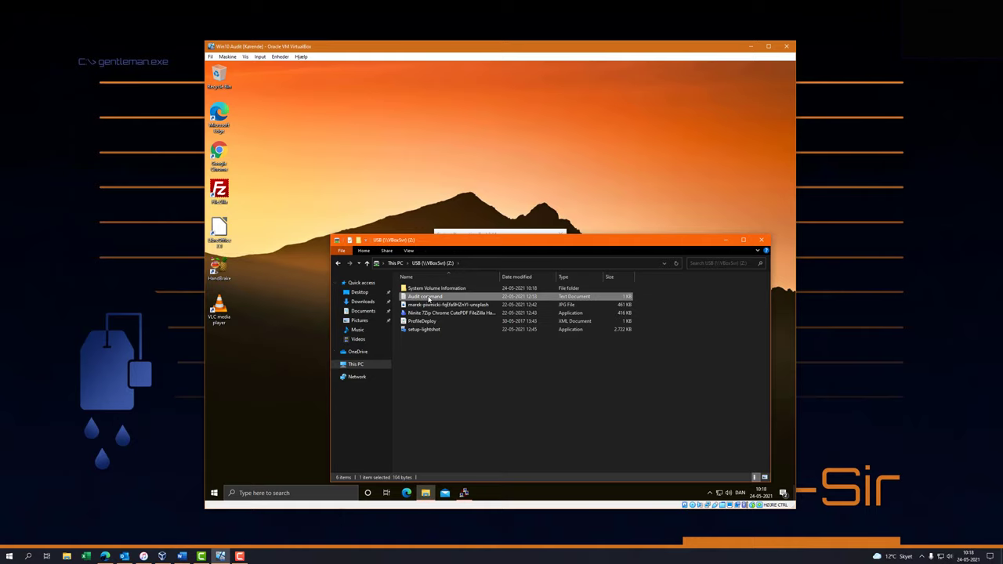
left_click(491, 342)
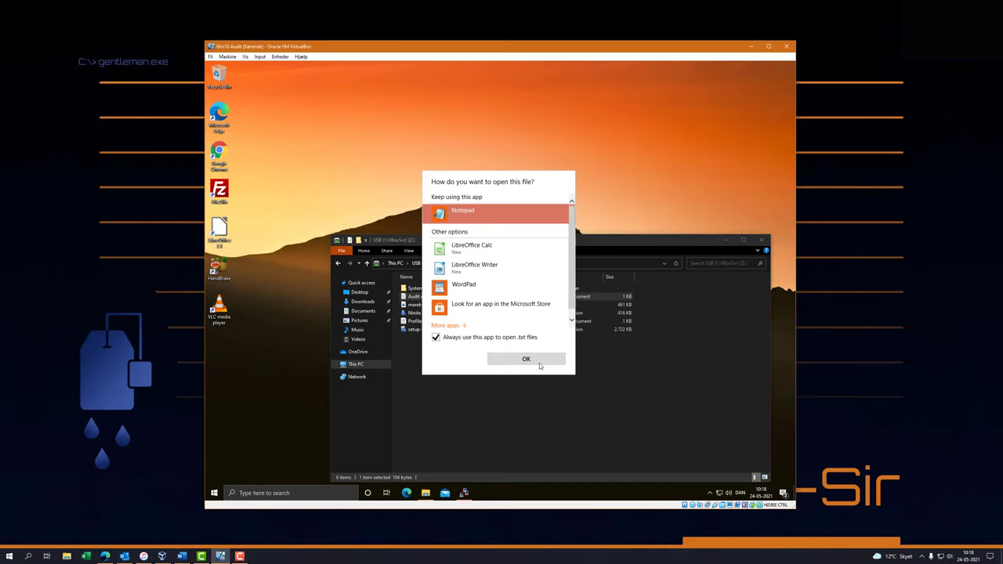
left_click(540, 359)
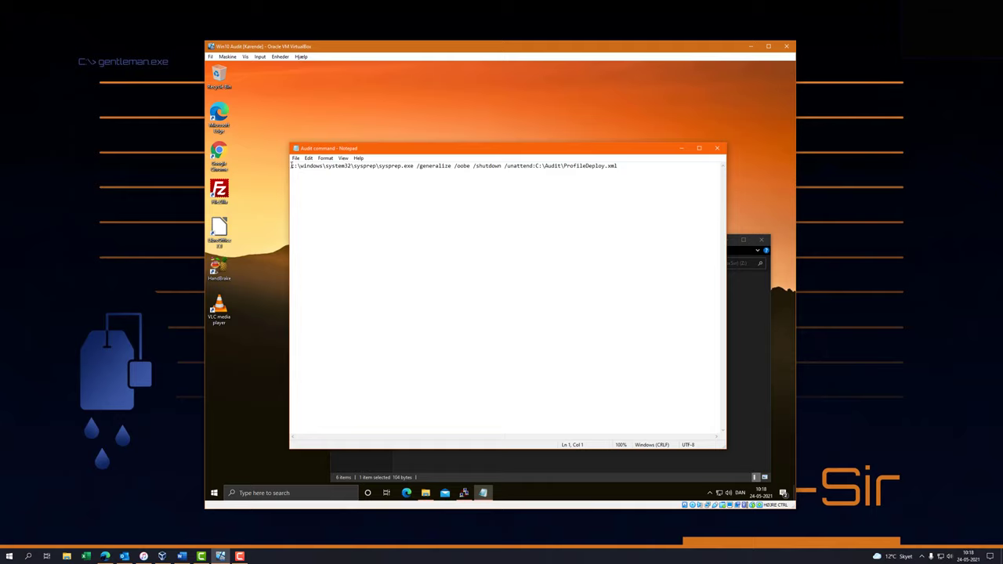
Examine the sysprep command part by part, highlighting the executable path and the /generalize, /oobe, /shutdown and /unattend options
left_click_drag(292, 167, 413, 166)
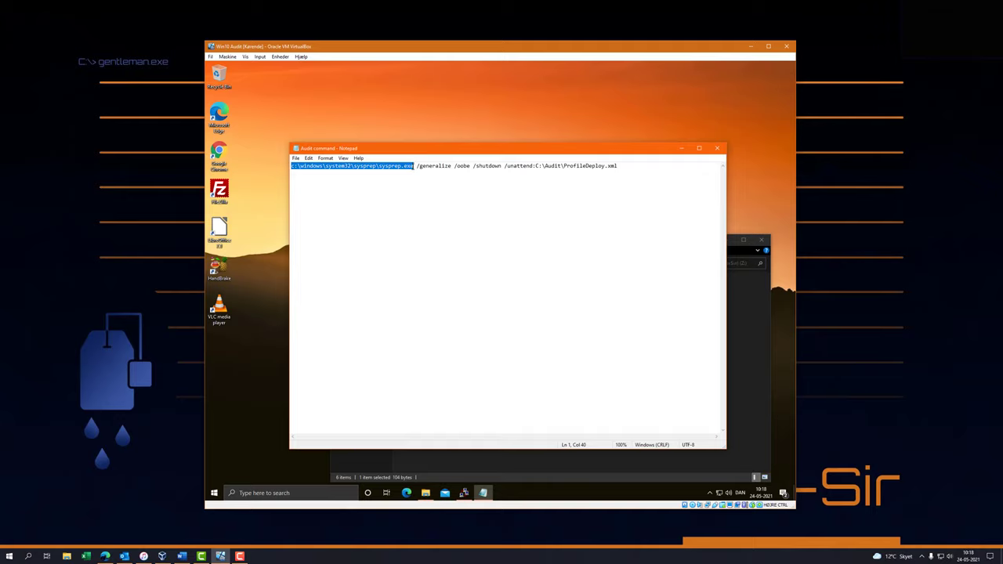
left_click_drag(416, 167, 452, 166)
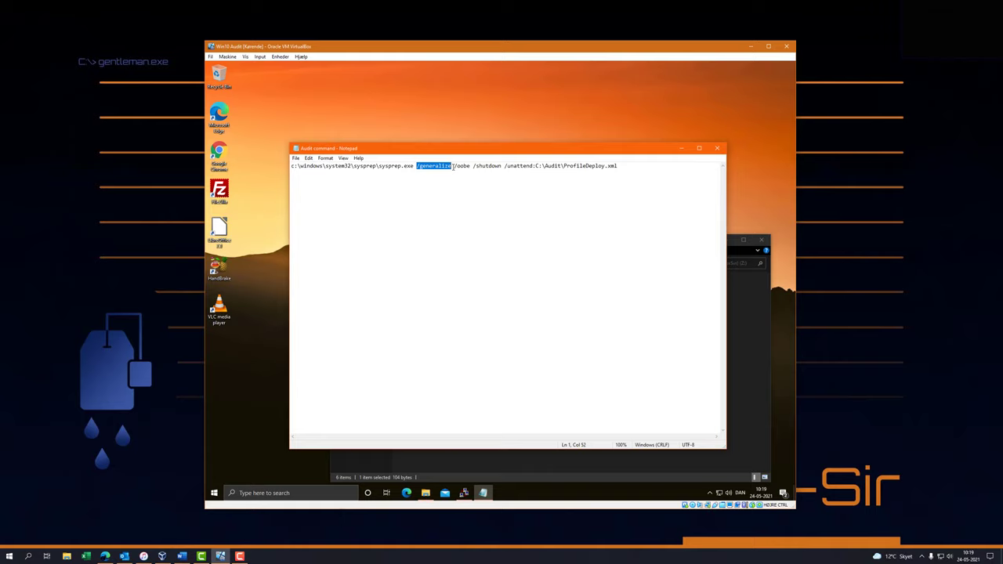
left_click_drag(454, 166, 470, 166)
left_click_drag(473, 166, 502, 168)
left_click_drag(505, 166, 619, 167)
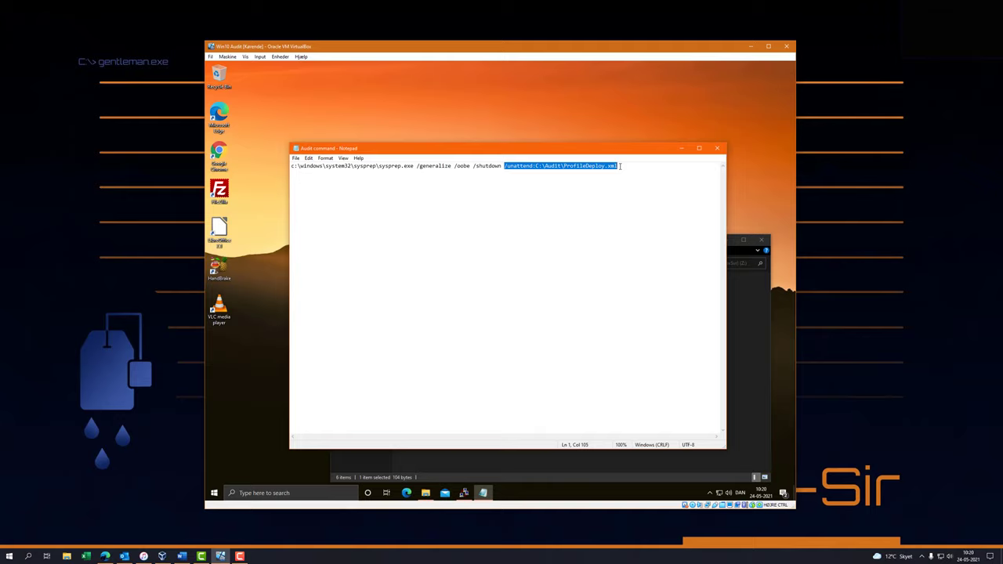
left_click(620, 166)
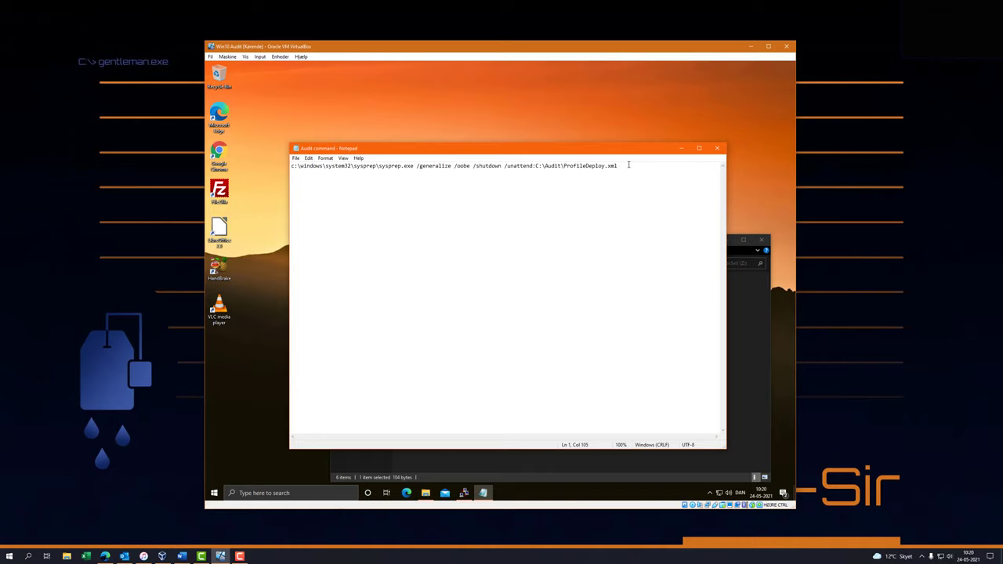
Copy the complete sysprep command line and close the Audit command file
left_click_drag(618, 166, 284, 168)
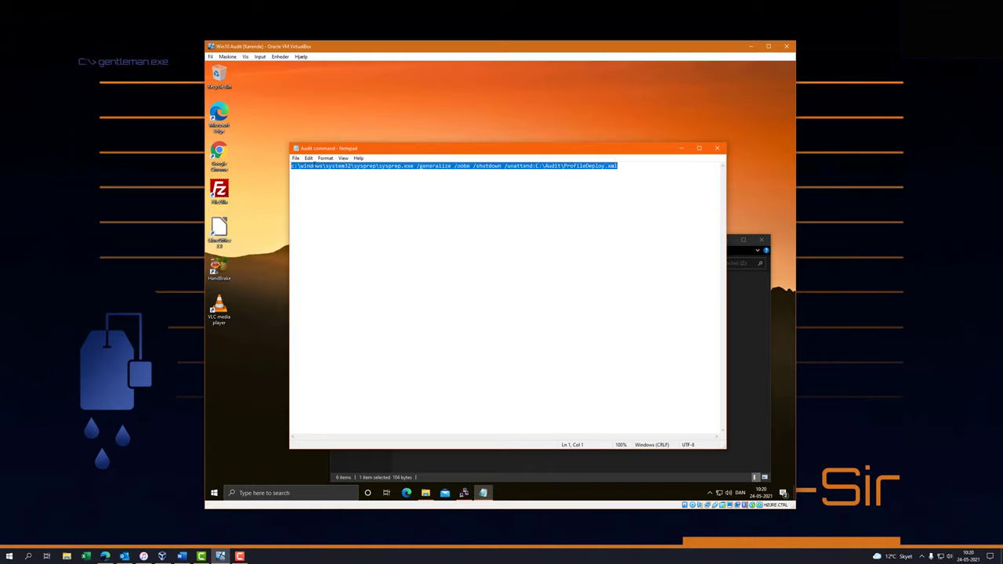
right_click(316, 165)
left_click(333, 190)
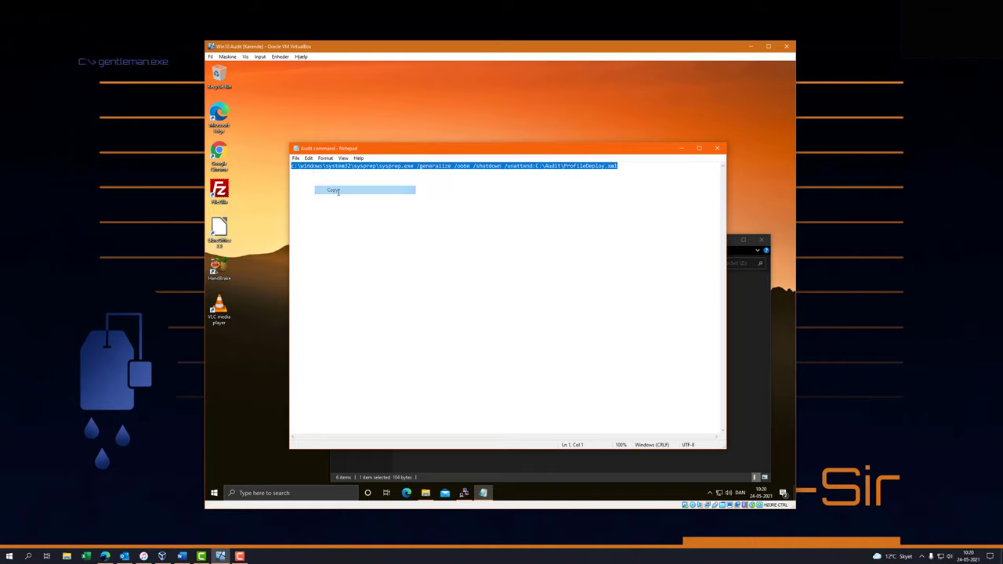
left_click(720, 150)
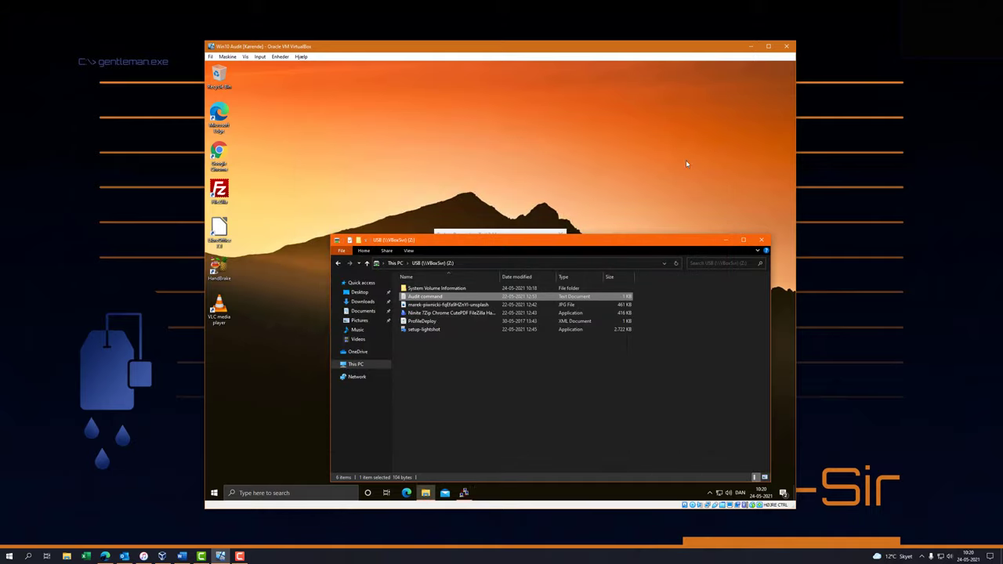
Open a command prompt and try to run the copied sysprep command with /generalize /oobe /shutdown and C:\Audit\ProfileDeploy.xml as the unattend file
left_click(264, 493)
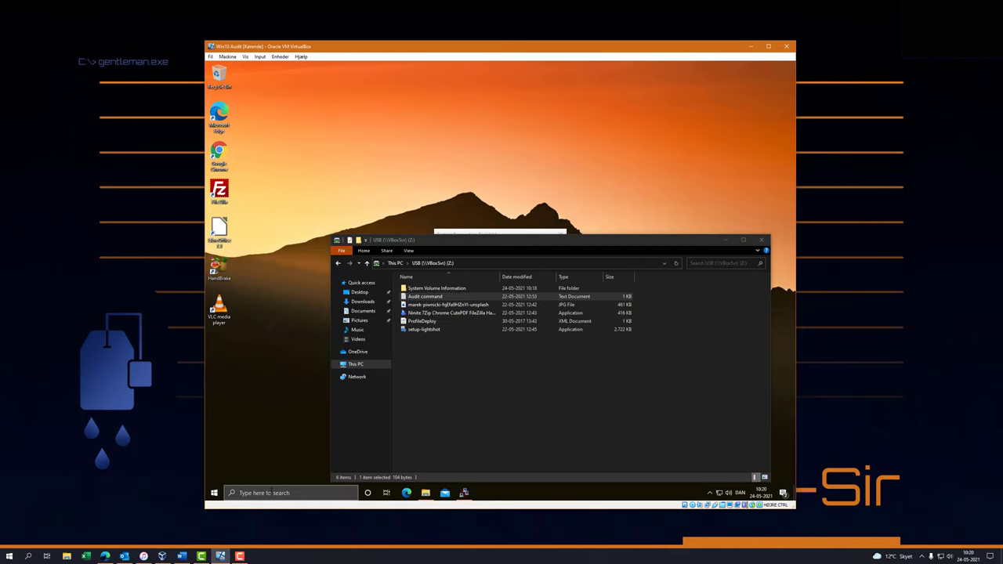
left_click(310, 178)
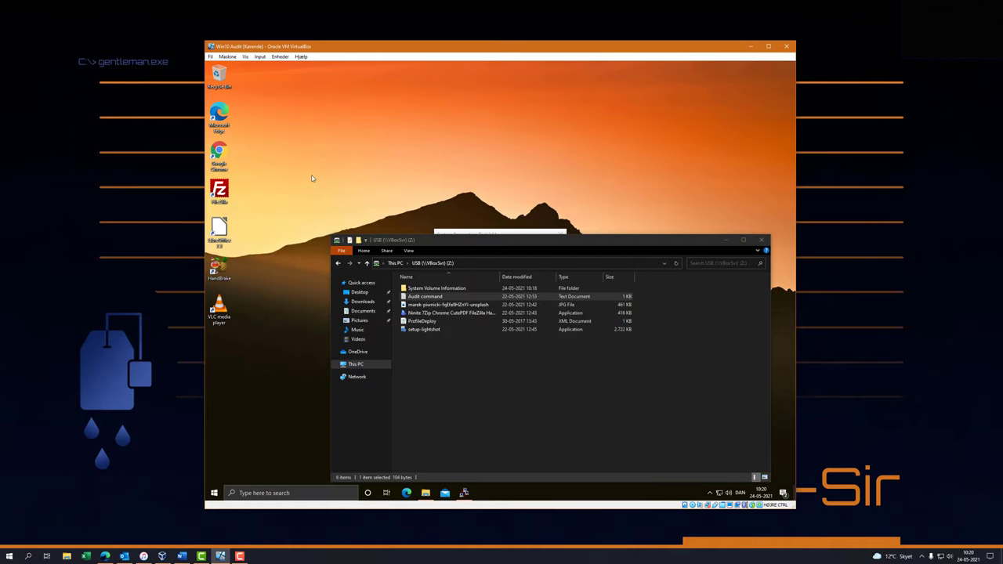
key("super+r")
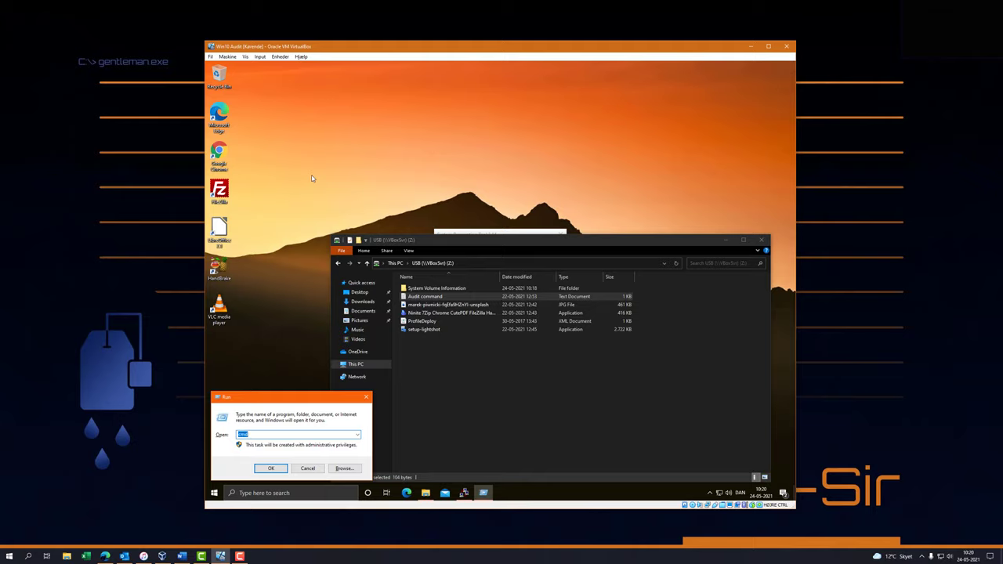
key("Return")
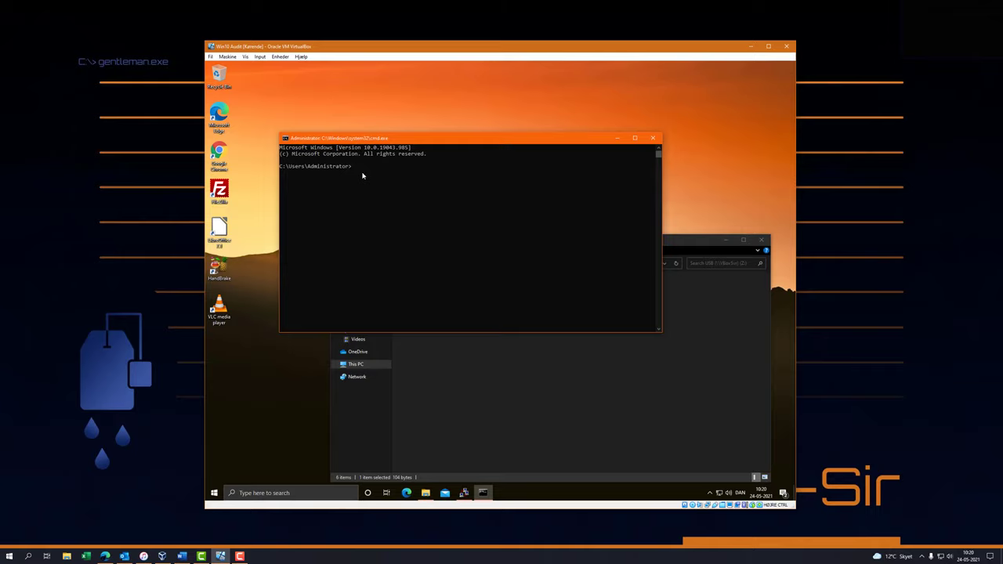
key("ctrl+v")
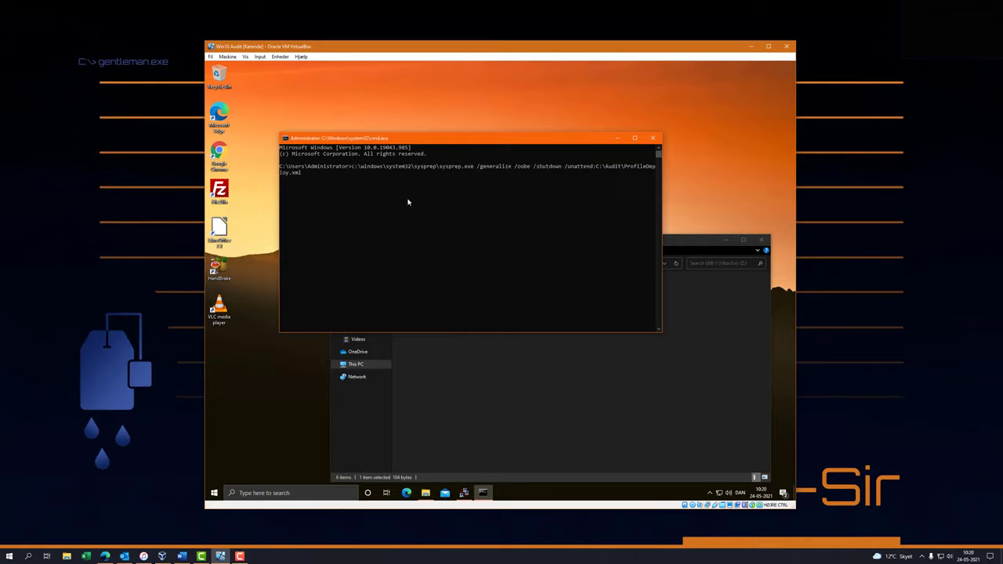
key("Return")
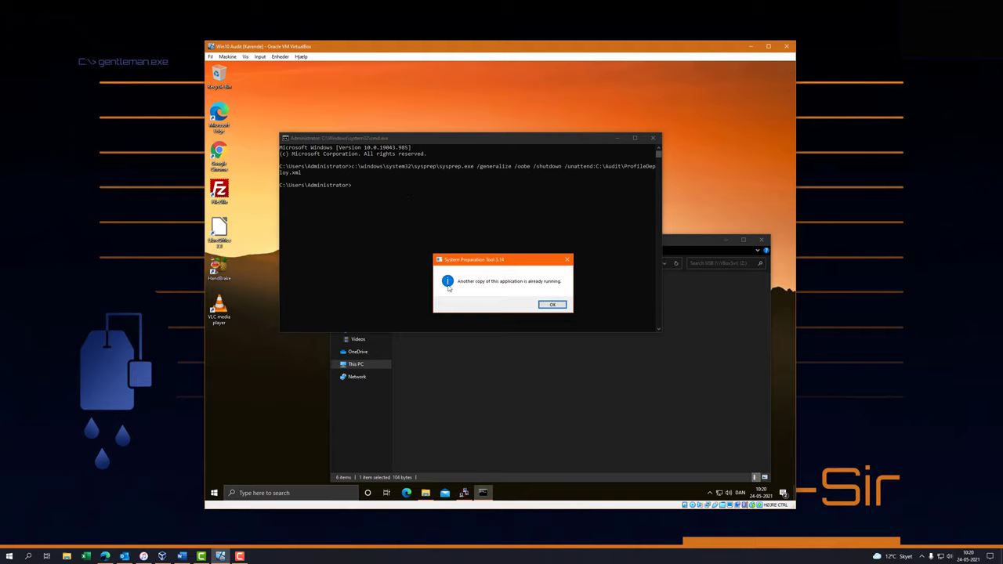
Close the already running System Preparation Tool, rerun the sysprep command, and close the USB drive window
left_click(551, 304)
left_click(464, 492)
left_click(561, 233)
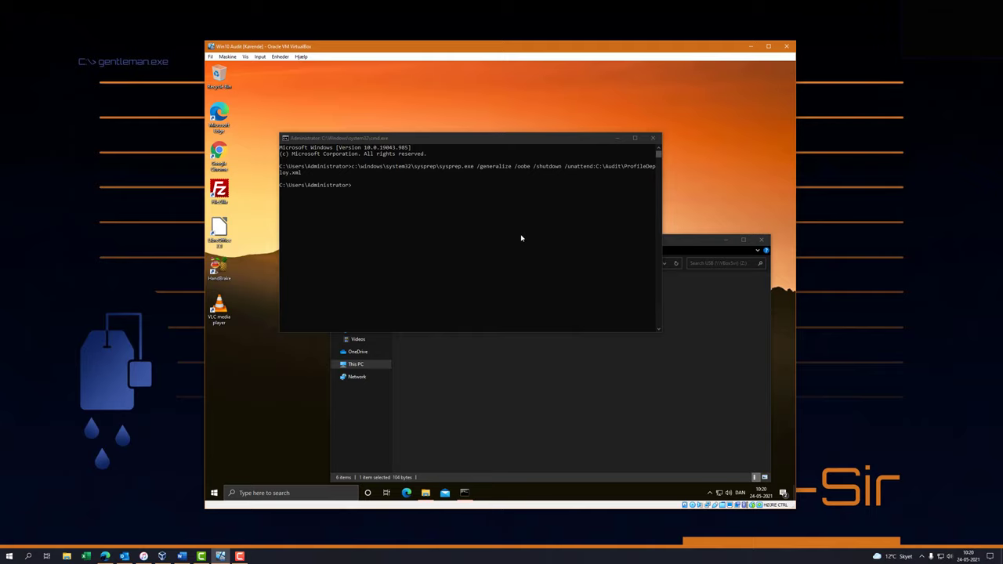
left_click(524, 235)
key("Up")
key("Return")
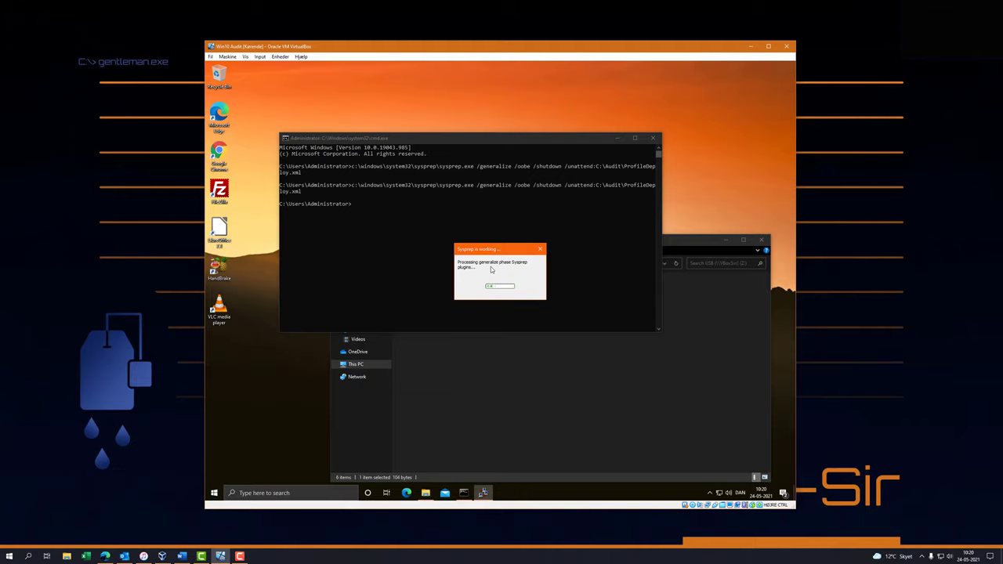
left_click(761, 240)
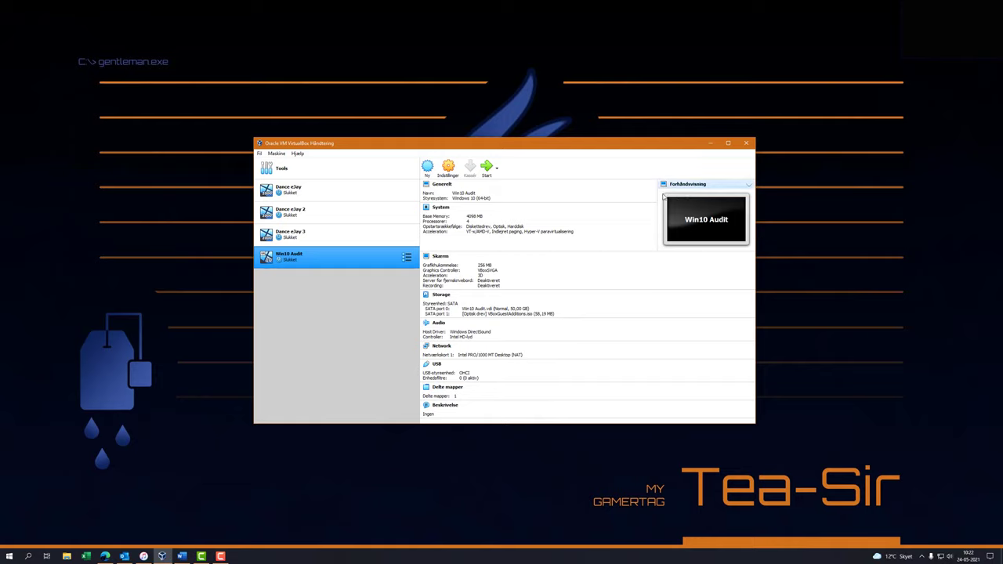
Start the Win10 Audit virtual machine and silence Cortana's voice in Windows setup
left_click(486, 172)
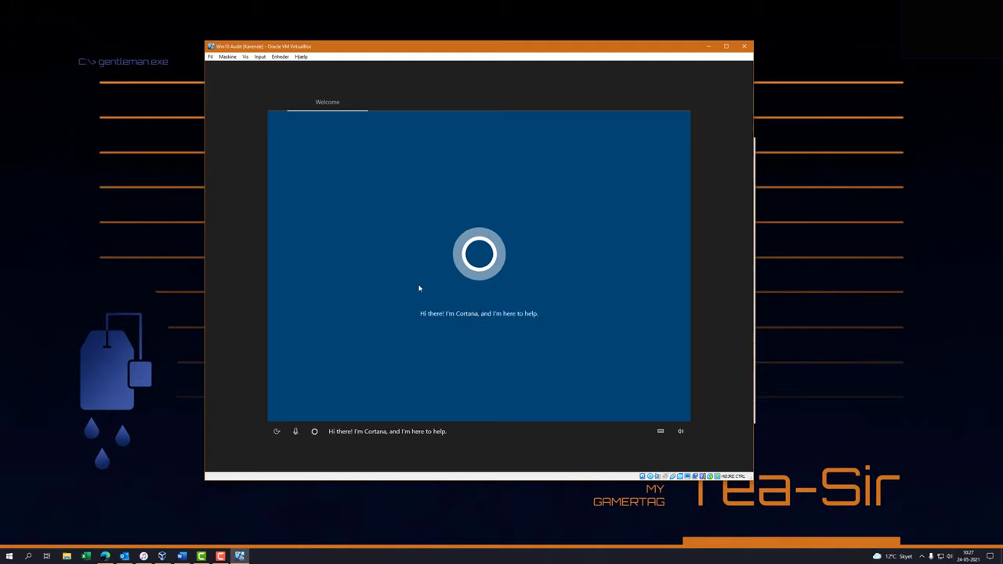
left_click(295, 431)
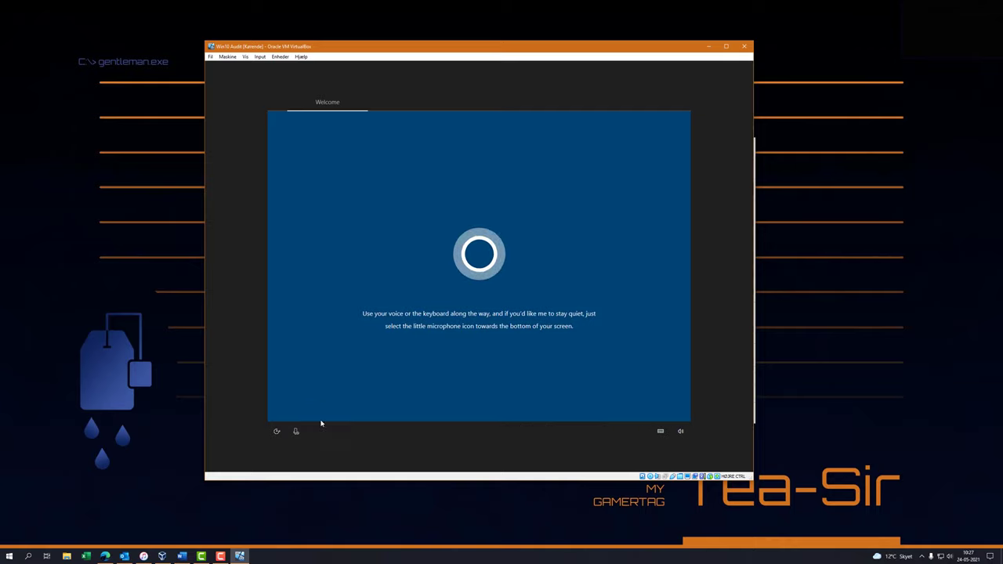
left_click(296, 431)
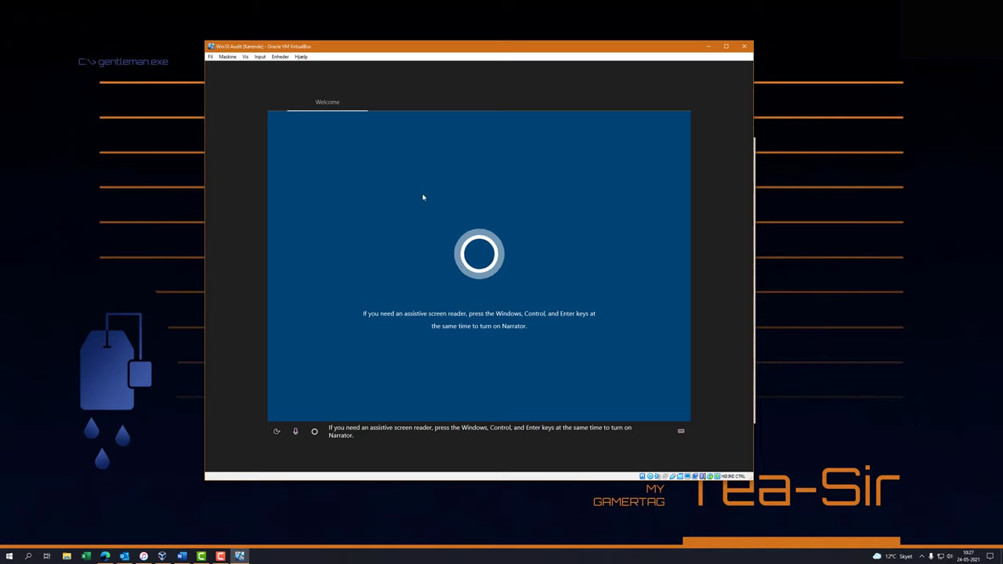
left_click(681, 430)
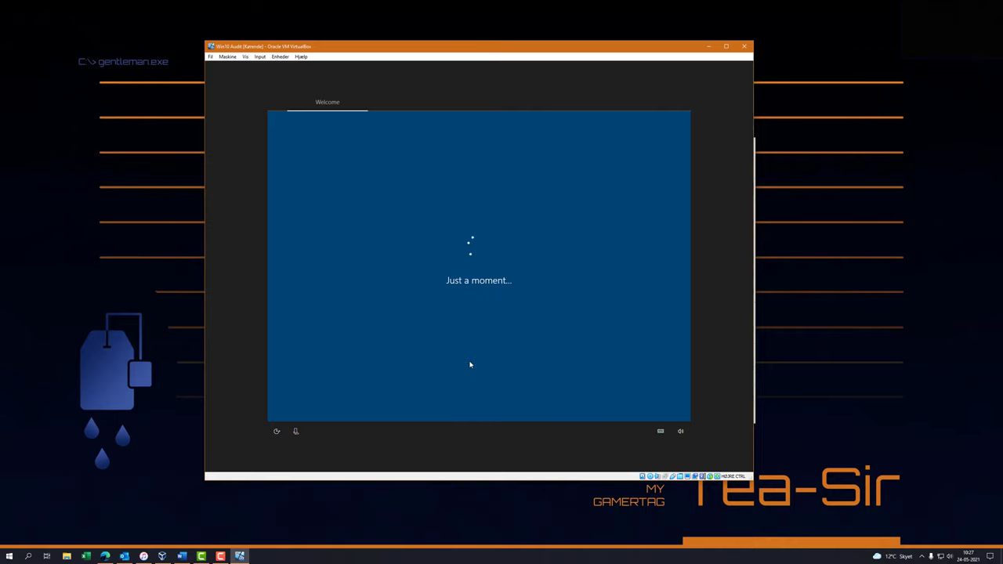
left_click(296, 432)
Look through the region list and accept the preselected region
scroll(484, 361, "up", 3)
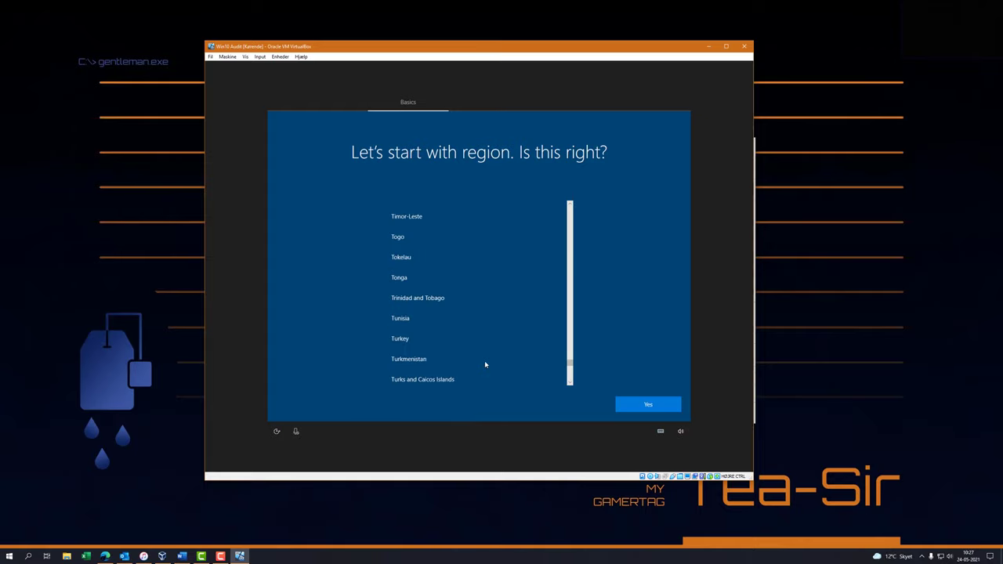
scroll(484, 361, "down", 3)
left_click(657, 410)
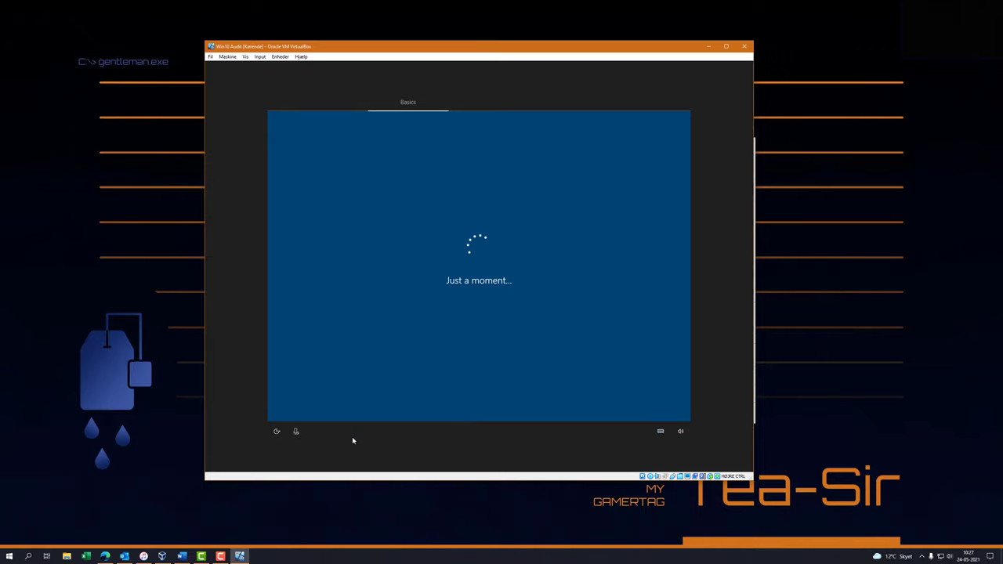
Choose Danish as the keyboard layout in Windows setup and confirm it
left_click(293, 432)
scroll(459, 352, "down", 3)
left_click(295, 432)
scroll(477, 318, "down", 6)
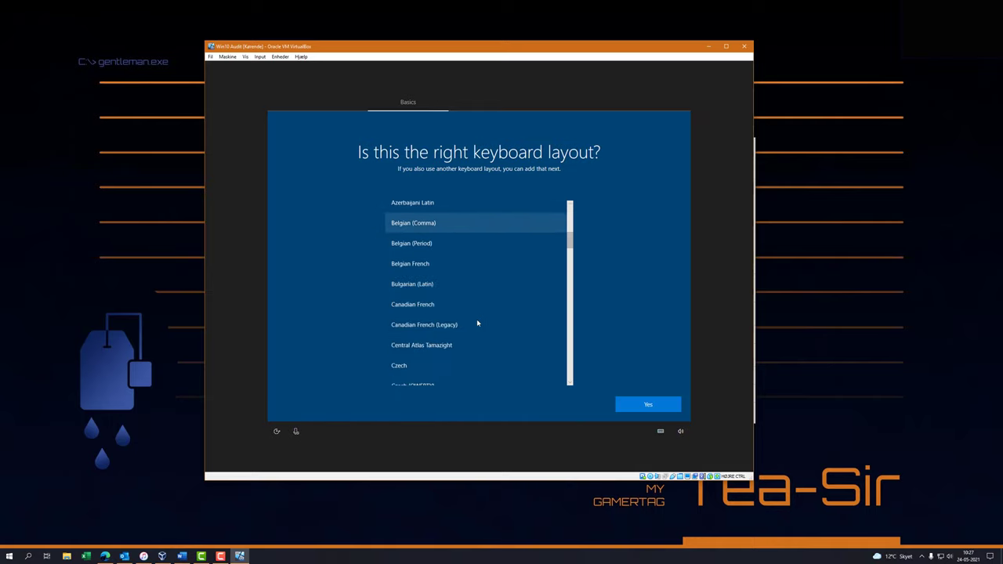
scroll(477, 323, "up", 5)
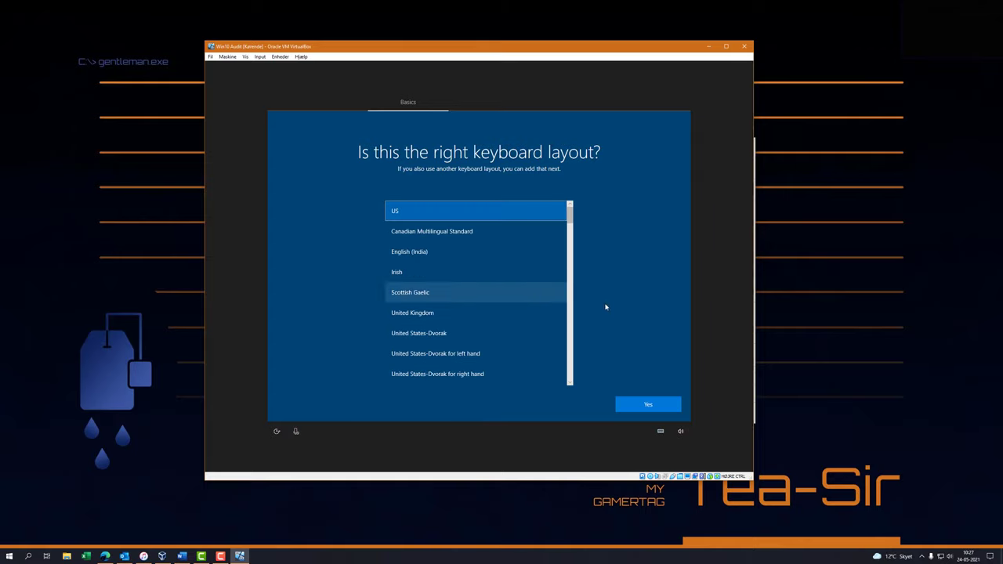
scroll(502, 345, "down", 3)
scroll(499, 343, "down", 6)
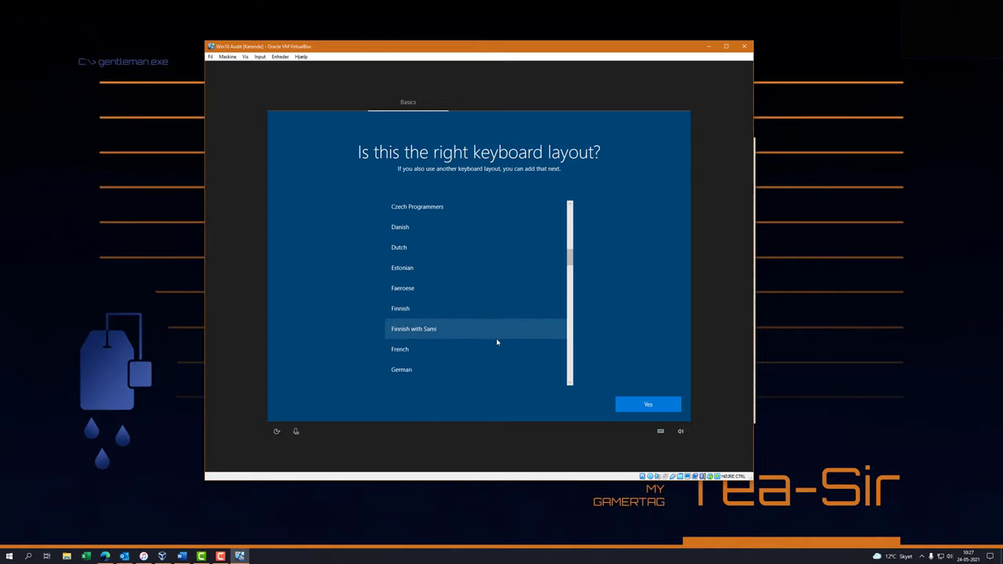
left_click(407, 227)
left_click(647, 404)
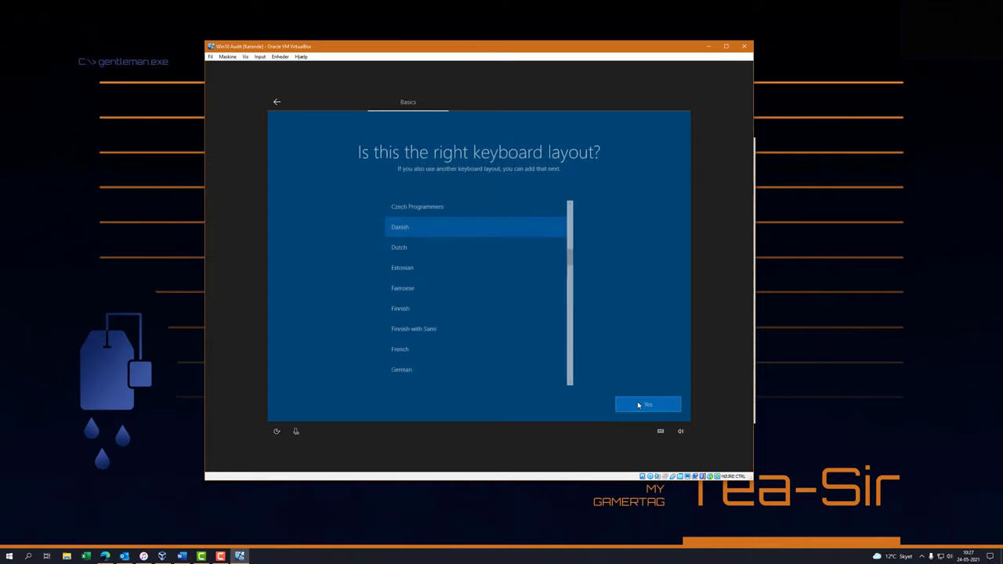
Skip the second keyboard layout and continue with limited setup without an internet connection
left_click(648, 405)
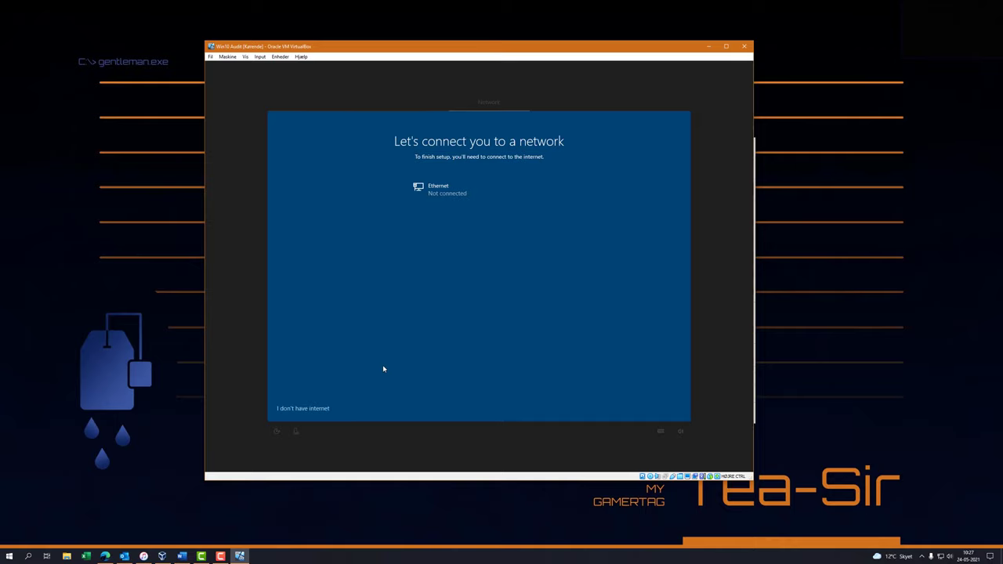
left_click(299, 414)
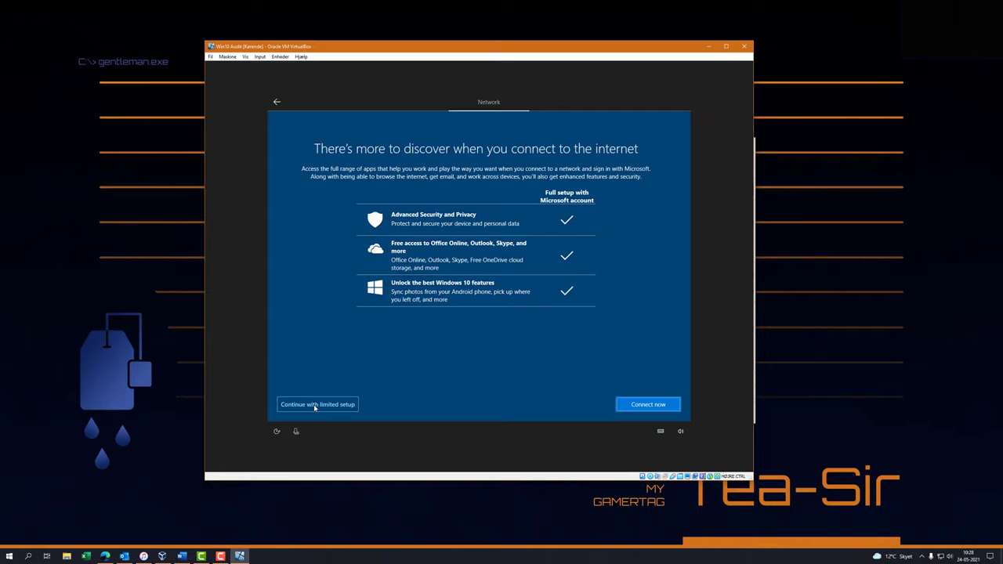
left_click(315, 406)
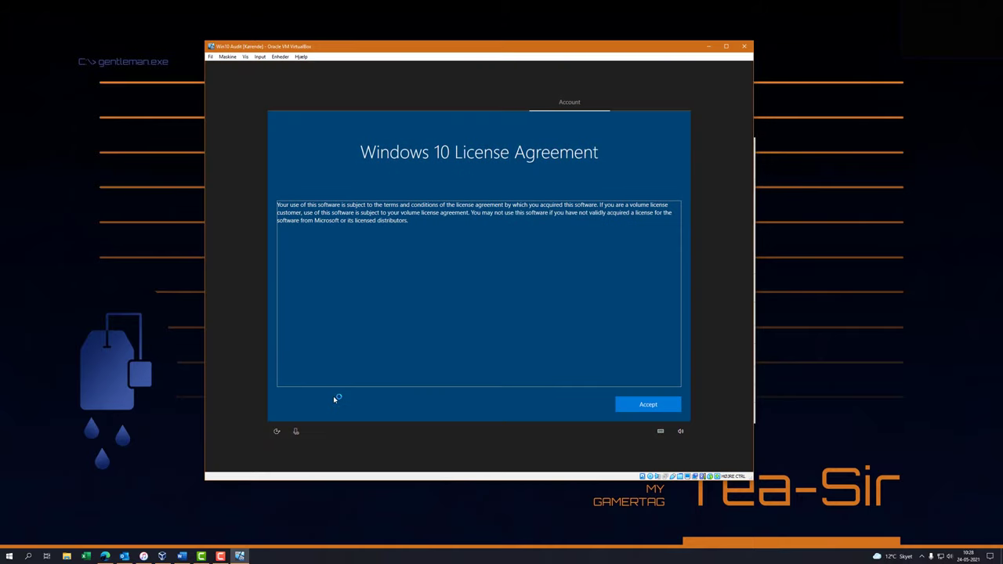
Accept the Windows 10 license agreement and create the local user account, entering its user name and leaving the password blank
left_click(654, 406)
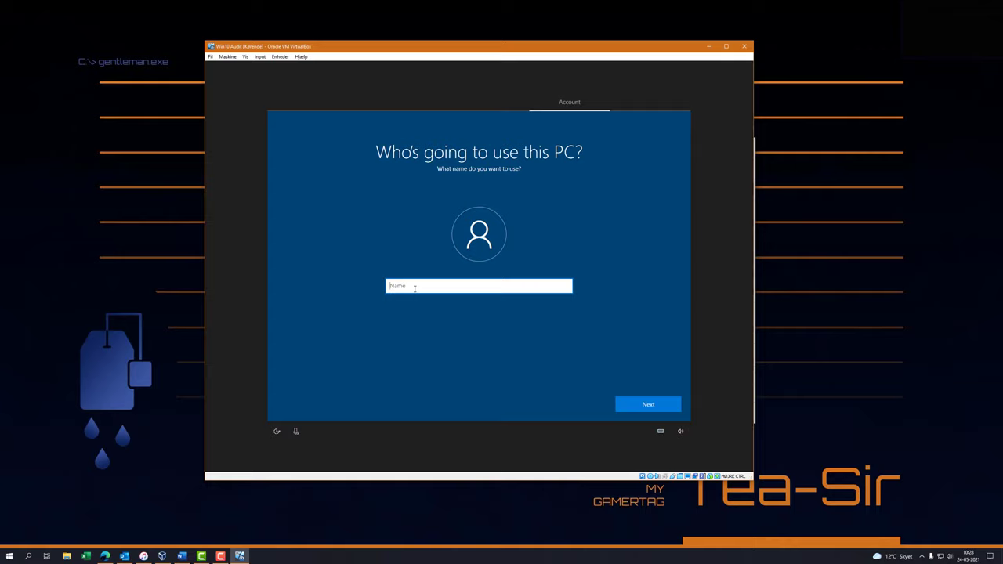
type("Thelaus")
key("BackSpace")
key("BackSpace")
key("BackSpace")
type("8912")
key("BackSpace")
key("BackSpace")
type("Lung")
key("BackSpace")
key("BackSpace")
key("BackSpace")
key("BackSpace")
type("Lunder")
left_click(646, 407)
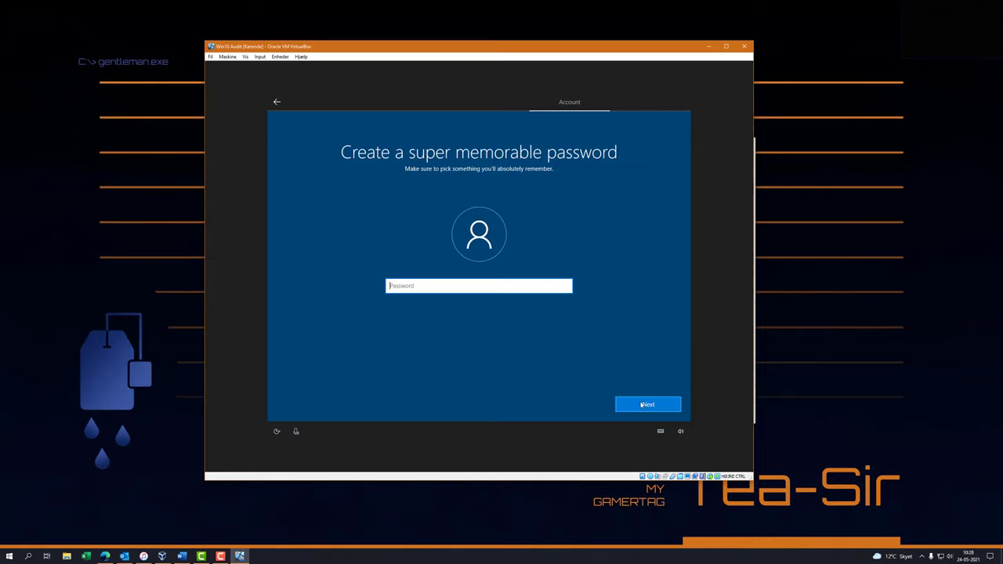
left_click(641, 404)
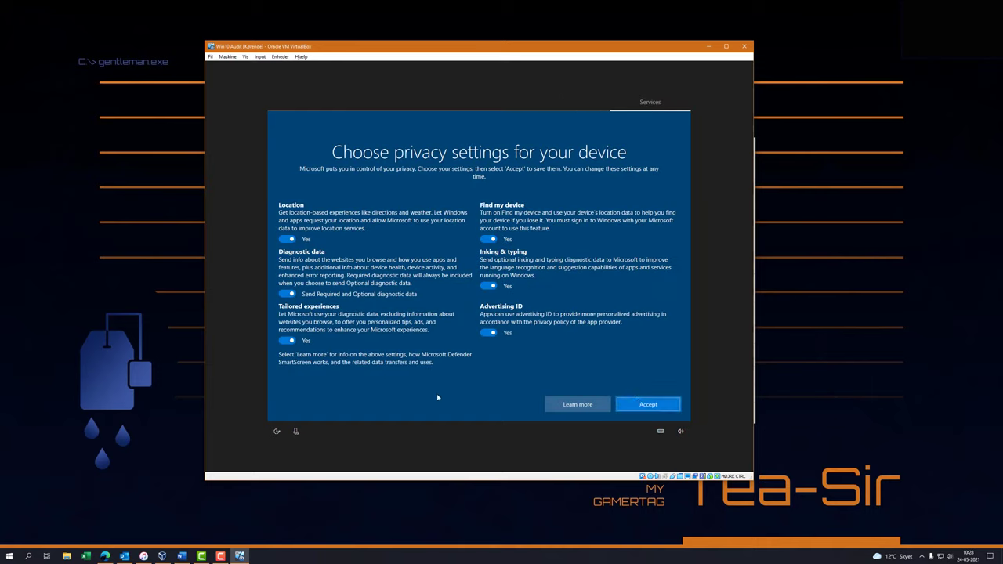
Turn off all device privacy settings, limit diagnostic data to required only, and decline Cortana
left_click(287, 239)
key("space")
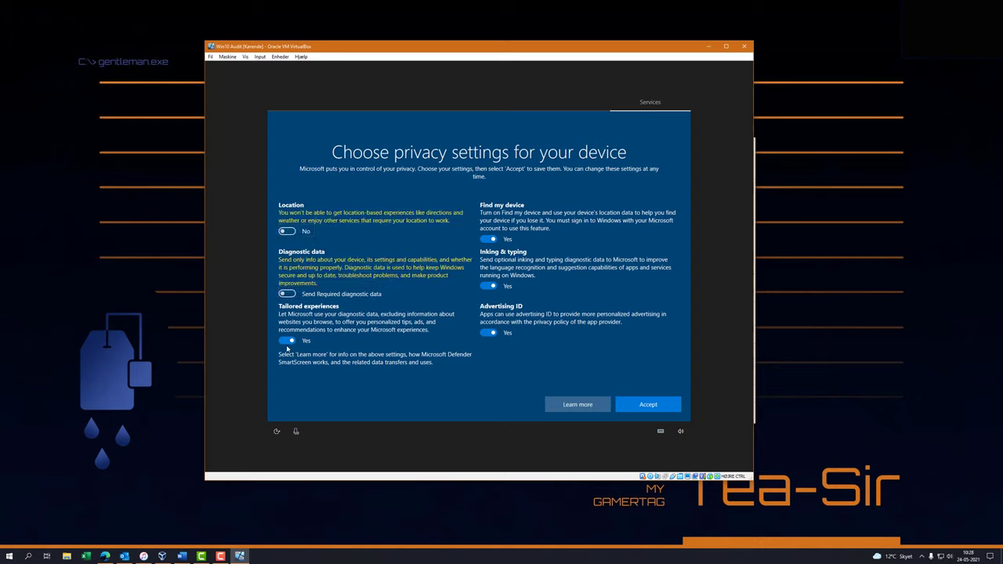
key("Tab")
key("Tab")
key("Tab")
key("space")
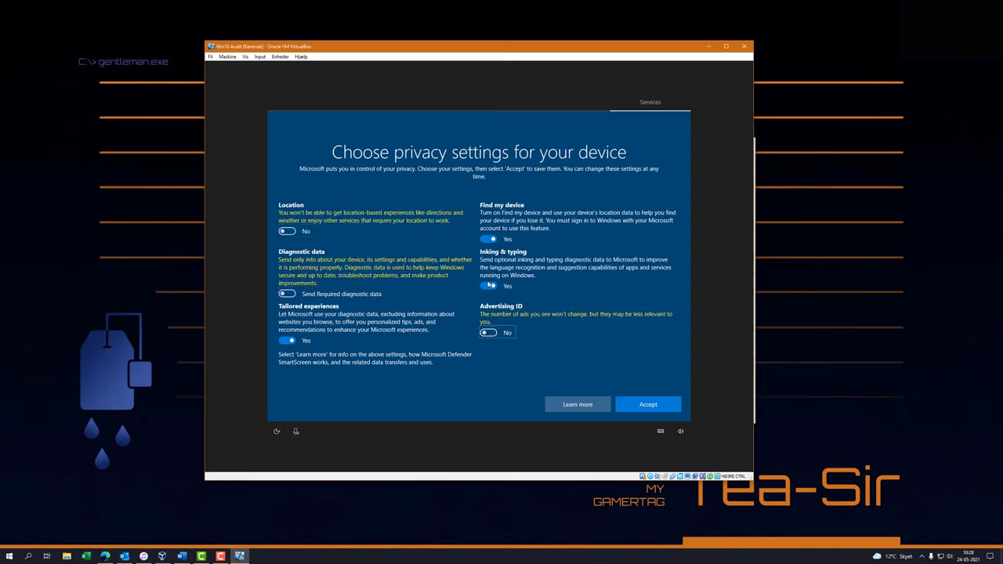
key("shift+Tab")
key("space")
key("shift+Tab")
key("space")
key("shift+Tab")
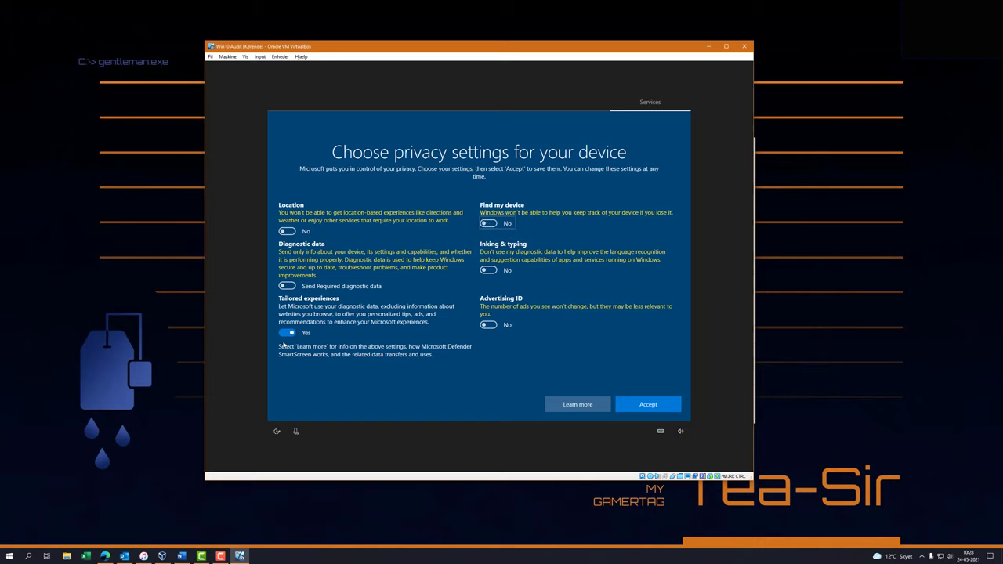
key("space")
left_click(648, 404)
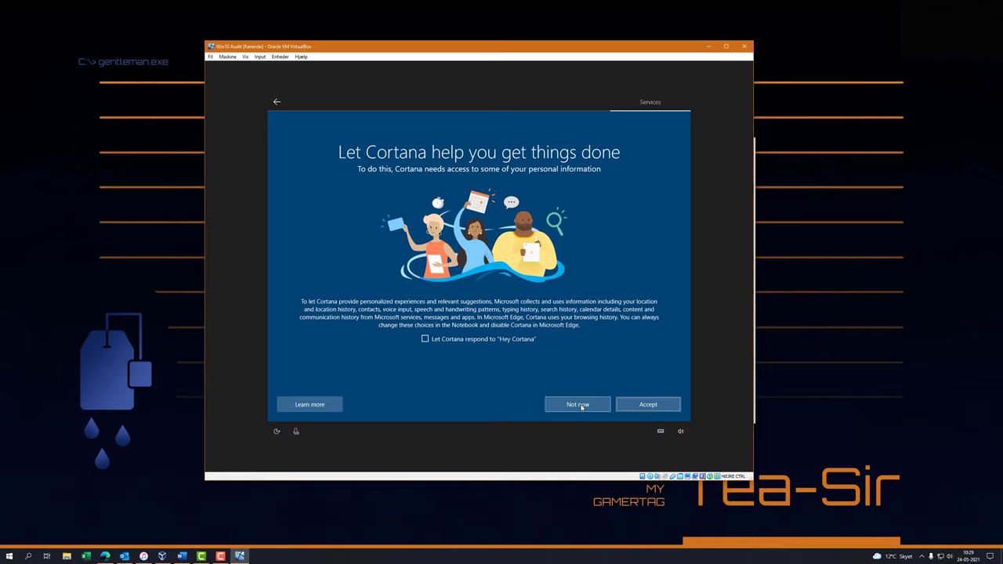
left_click(582, 406)
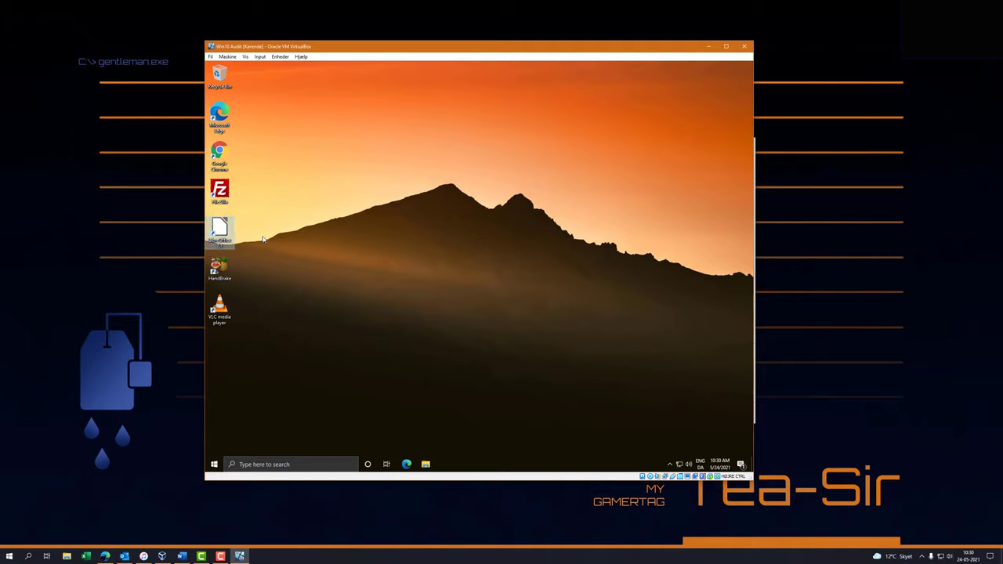
Test-launch LibreOffice, VLC media player and FileZilla from the new account's desktop, closing each one again
double_click(220, 232)
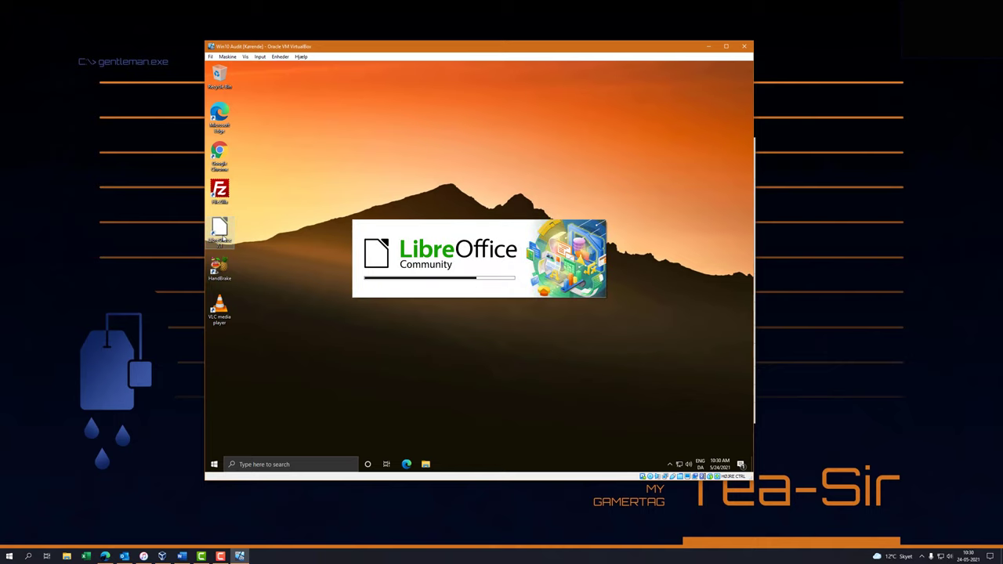
left_click(267, 210)
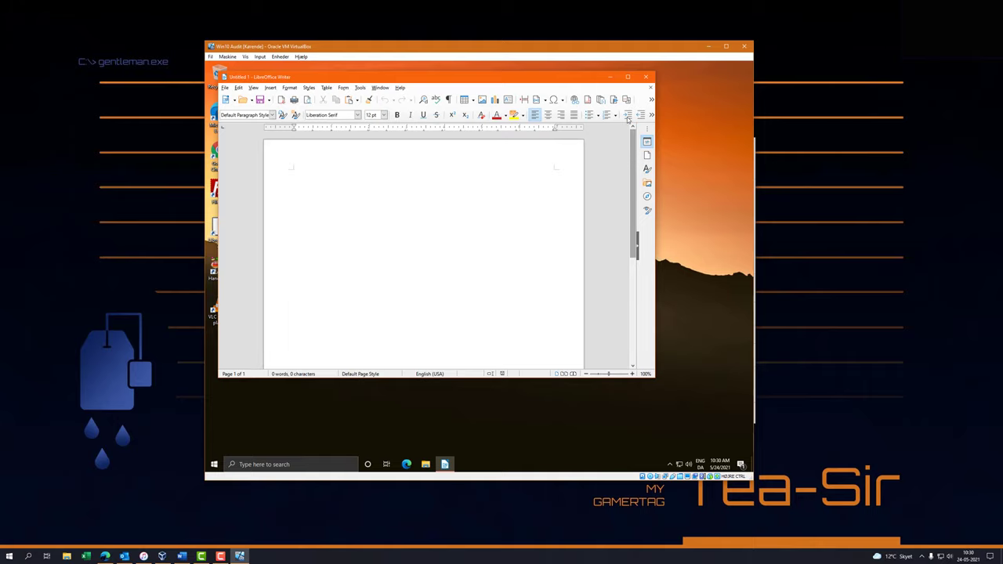
left_click(648, 76)
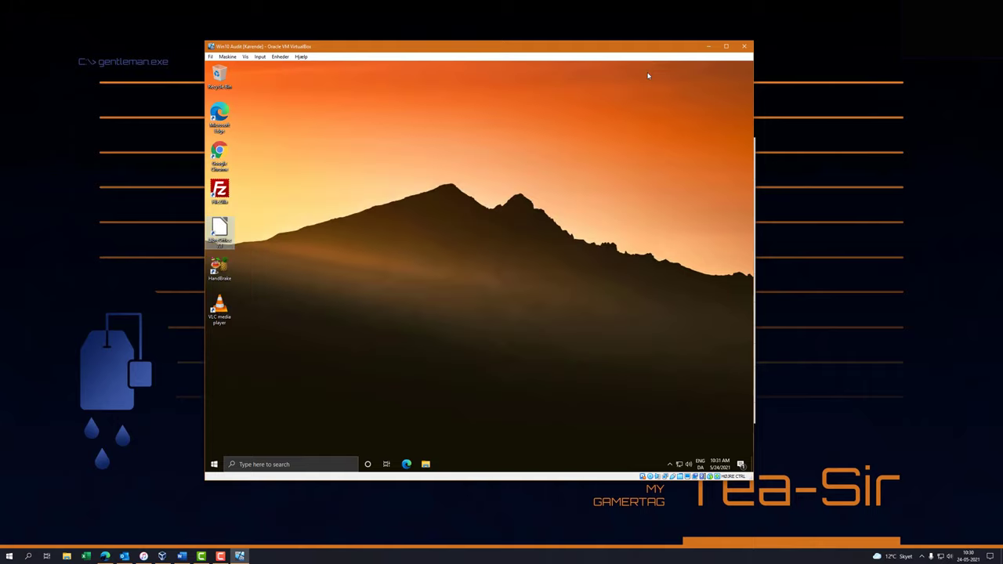
double_click(219, 307)
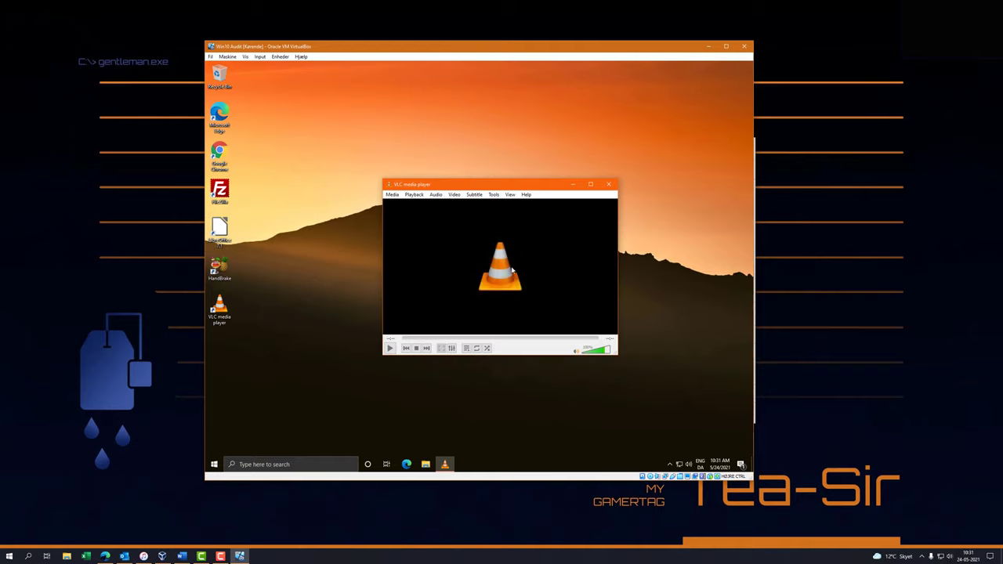
left_click(614, 187)
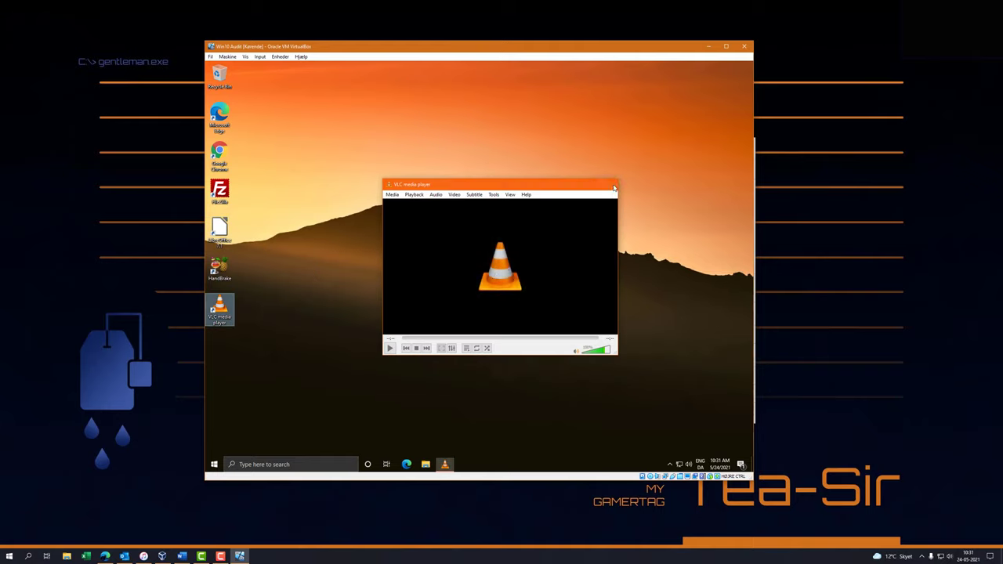
double_click(221, 188)
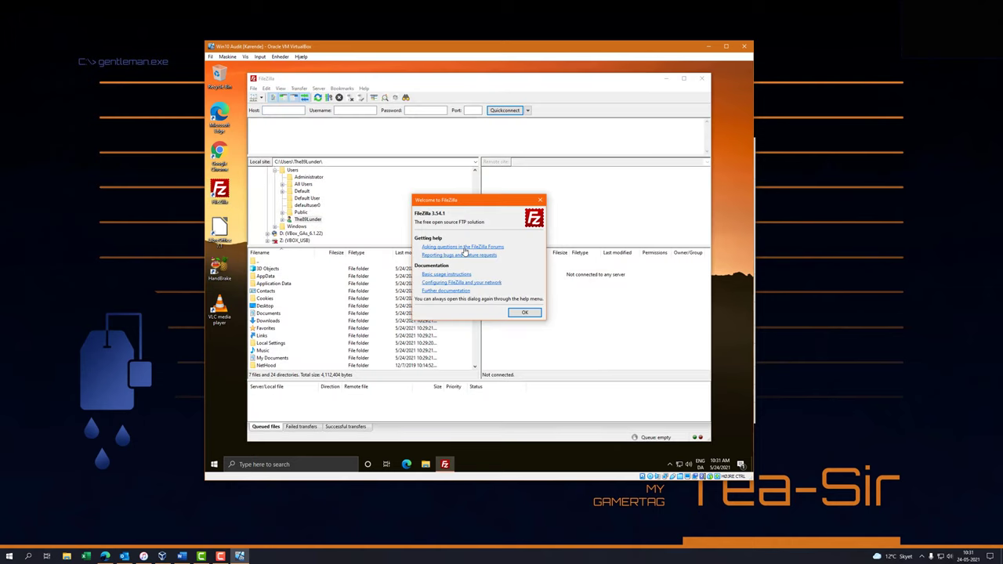
left_click(525, 313)
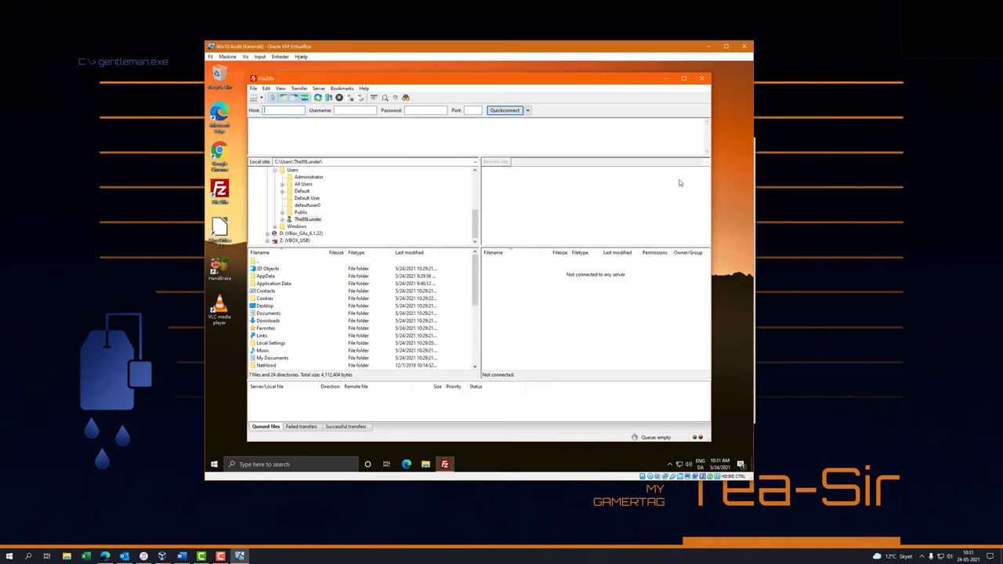
left_click(706, 79)
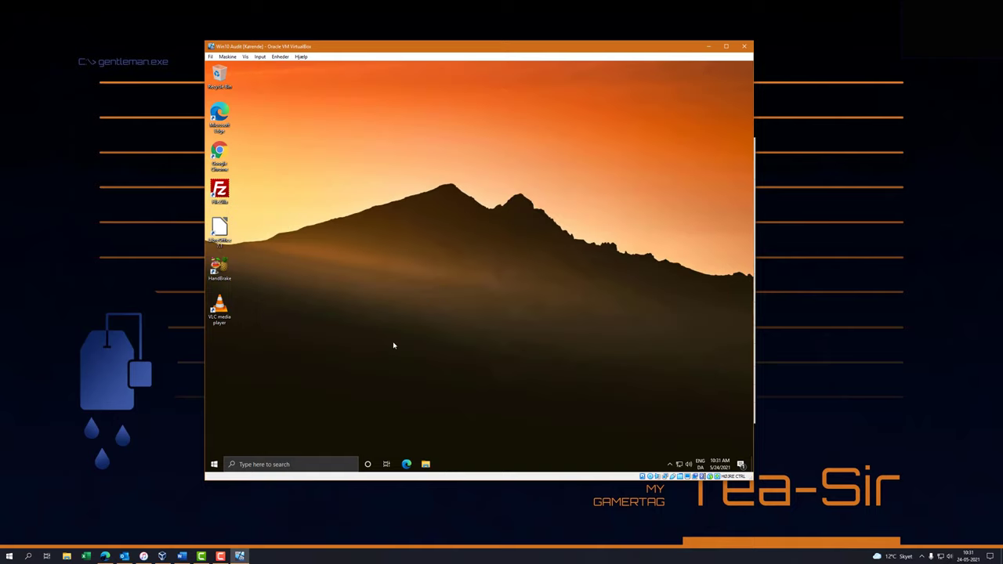
Add a local user named Family member in the Family & other users settings, without a Microsoft account or password
left_click(214, 464)
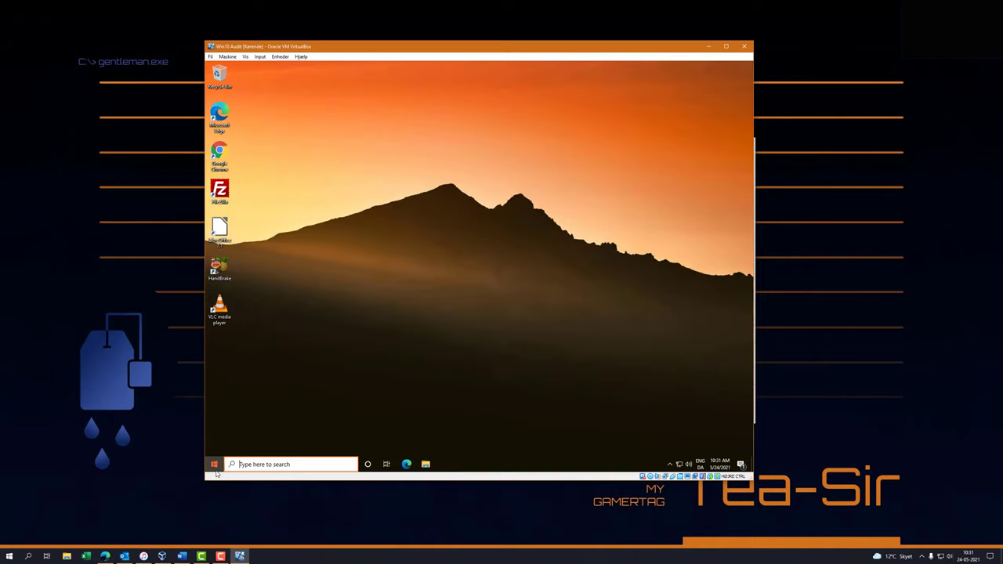
left_click(214, 428)
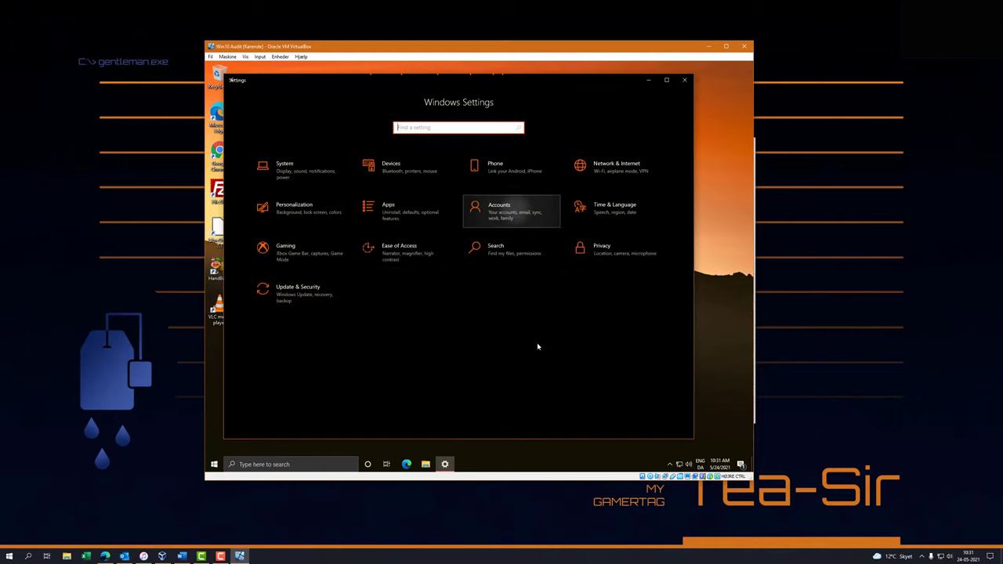
left_click(501, 210)
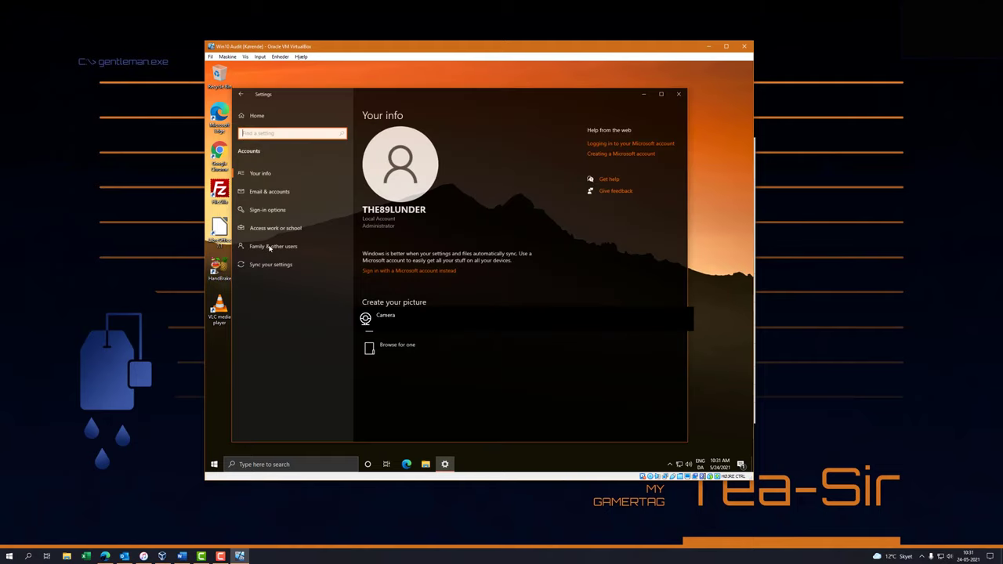
left_click(444, 464)
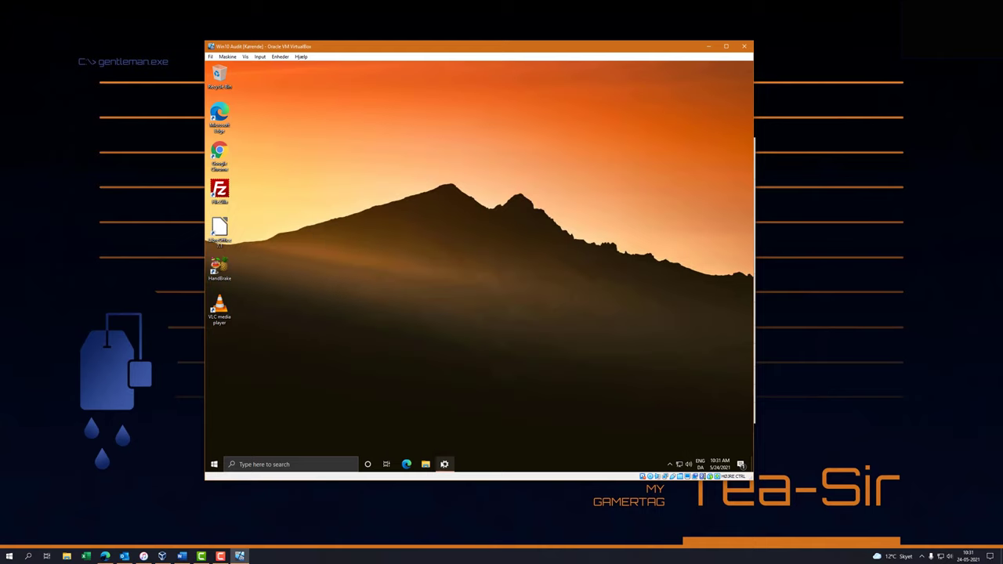
left_click(443, 464)
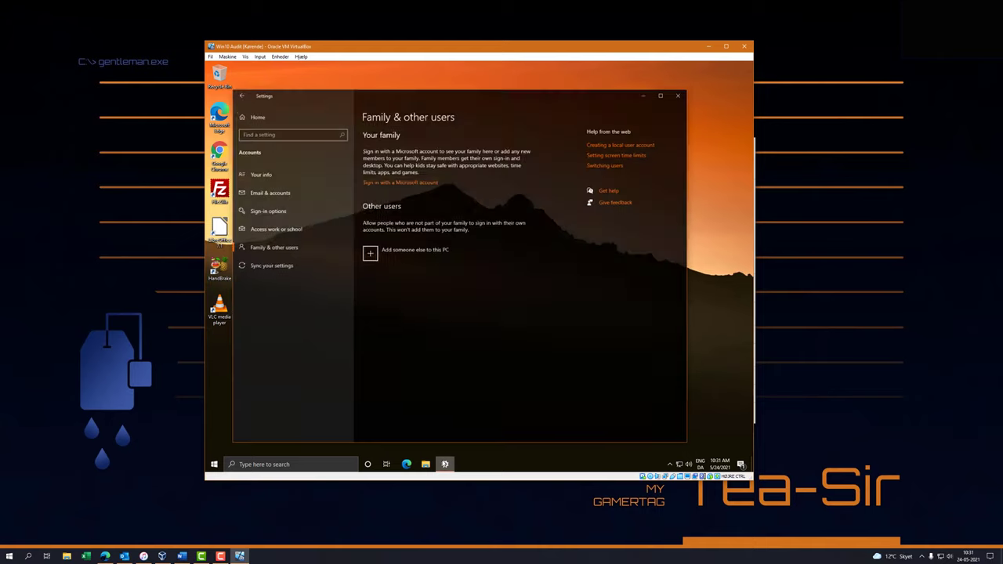
left_click(373, 252)
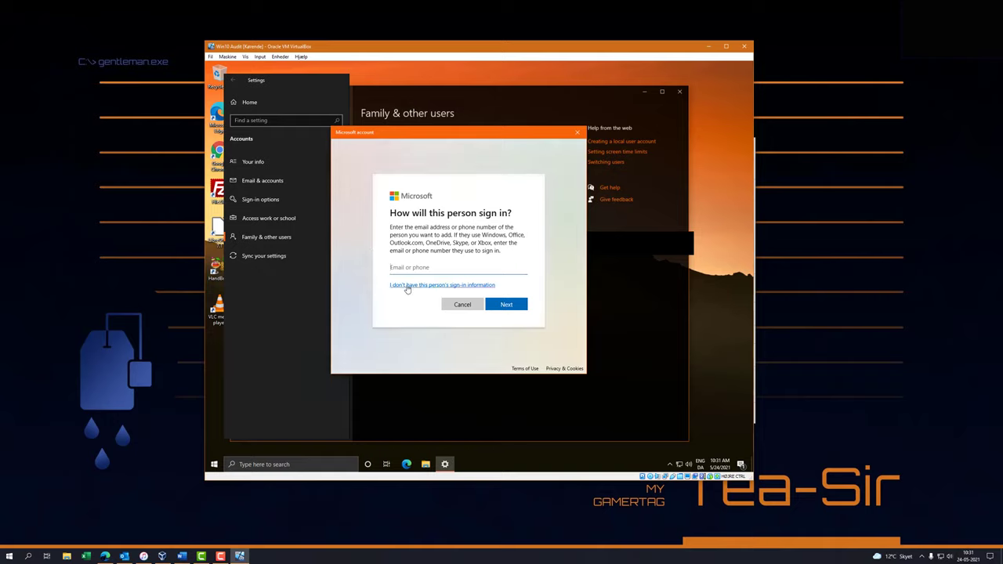
left_click(406, 286)
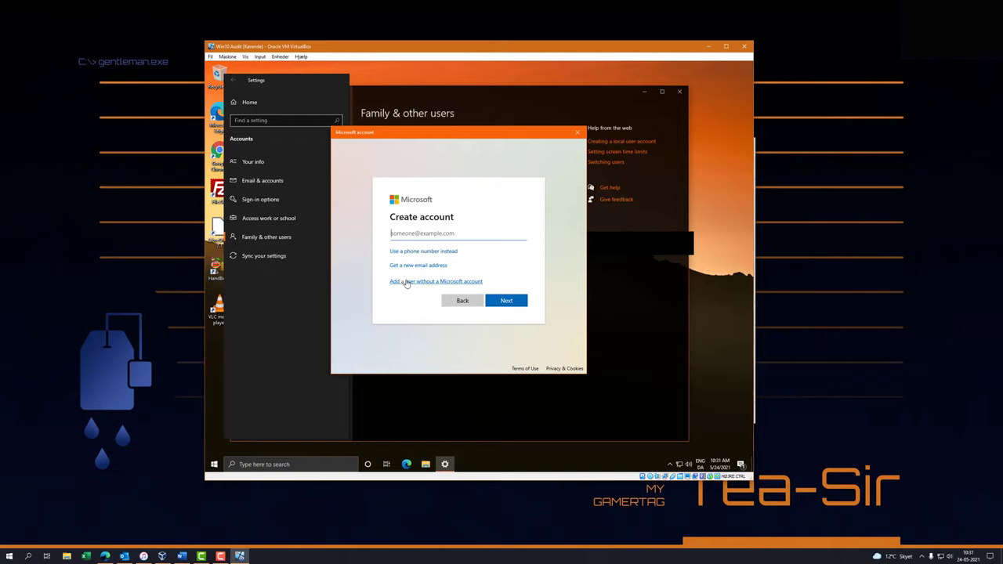
left_click(407, 282)
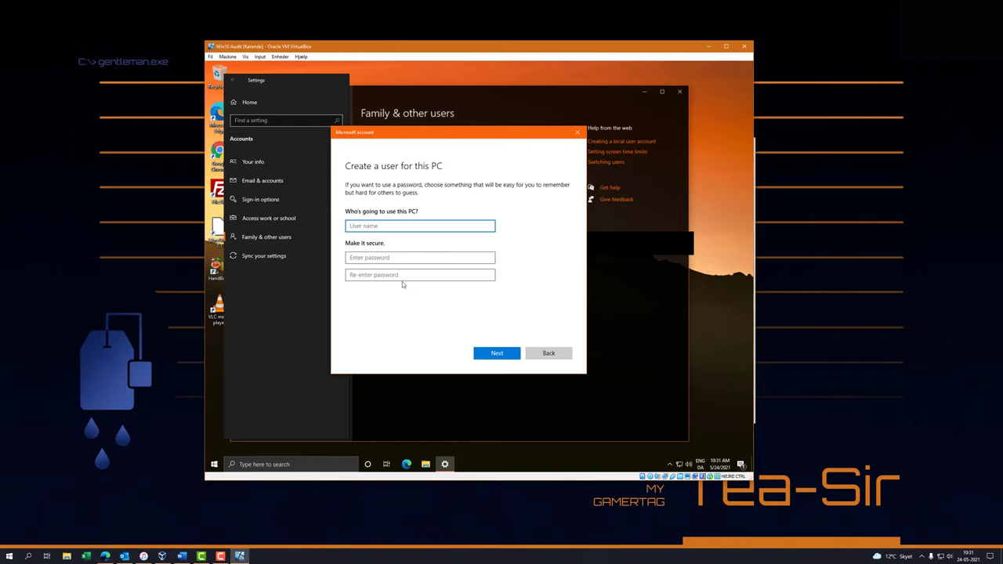
type("Family member")
left_click(498, 355)
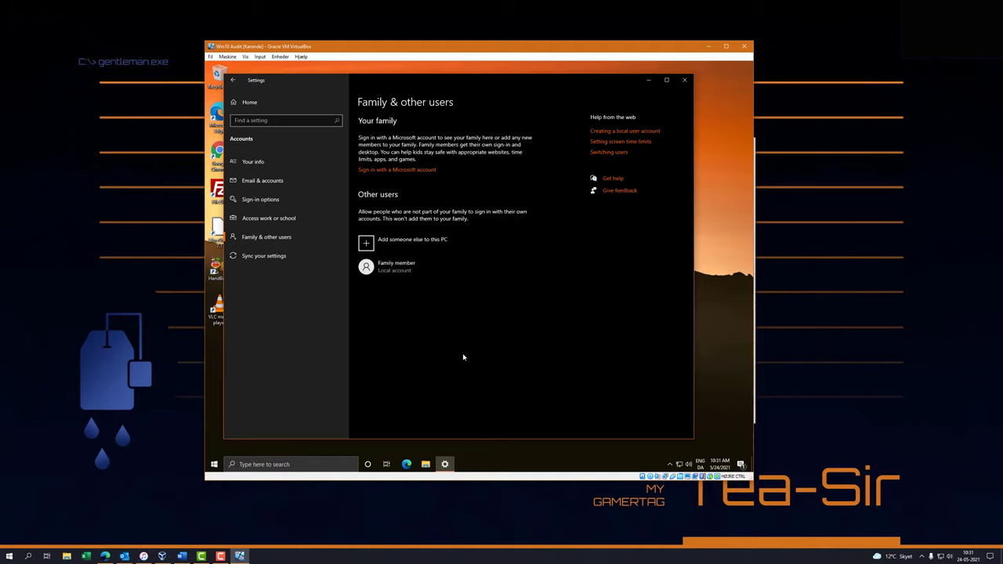
left_click(684, 79)
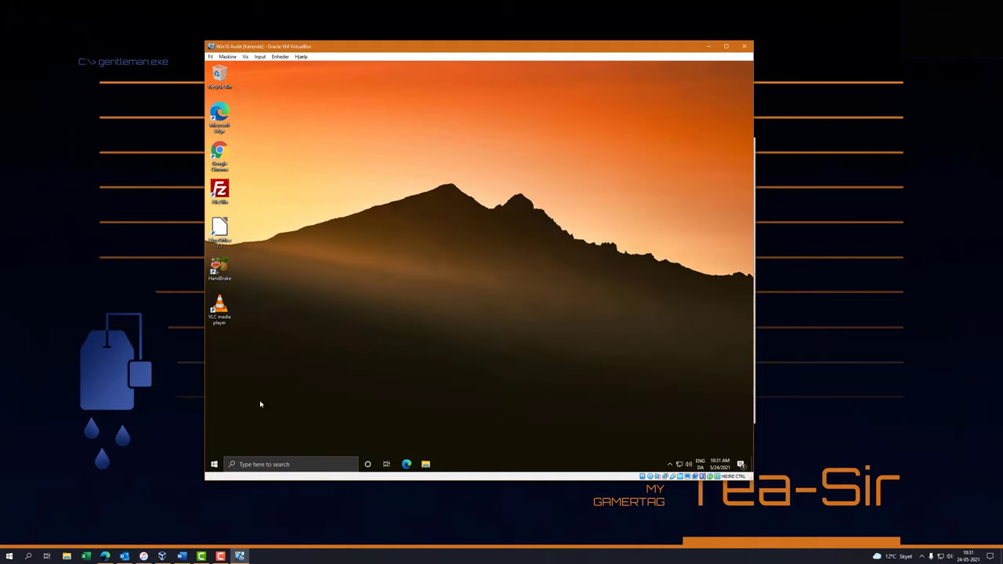
Sign out of the current account and sign in to Windows as Family member
left_click(214, 464)
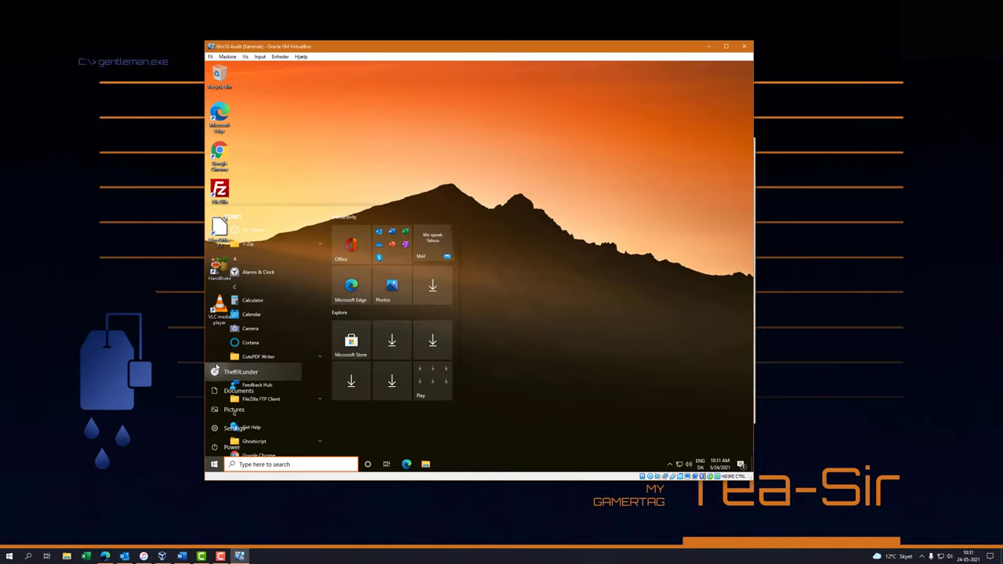
mouse_move(232, 387)
key("ctrl+Delete")
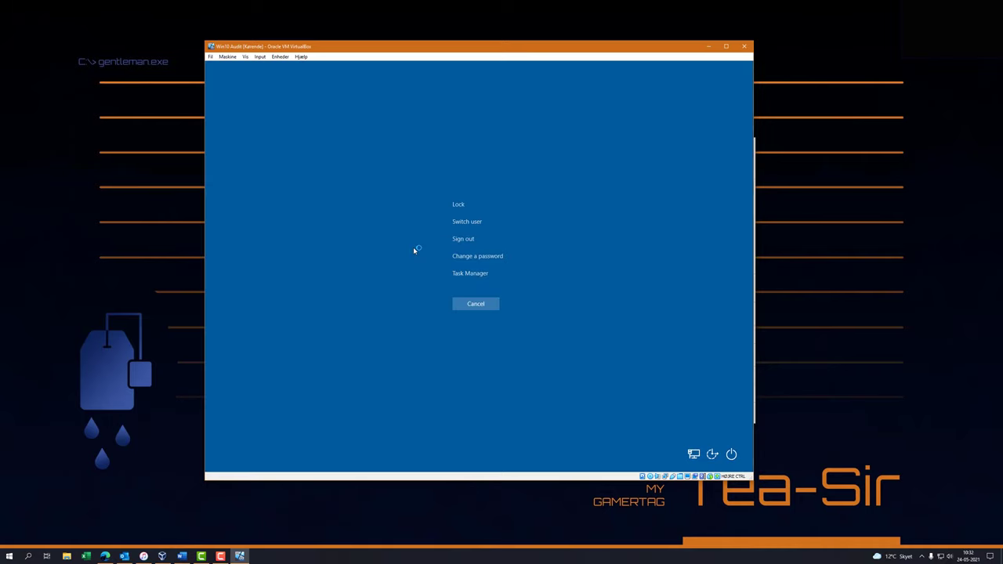
left_click(463, 239)
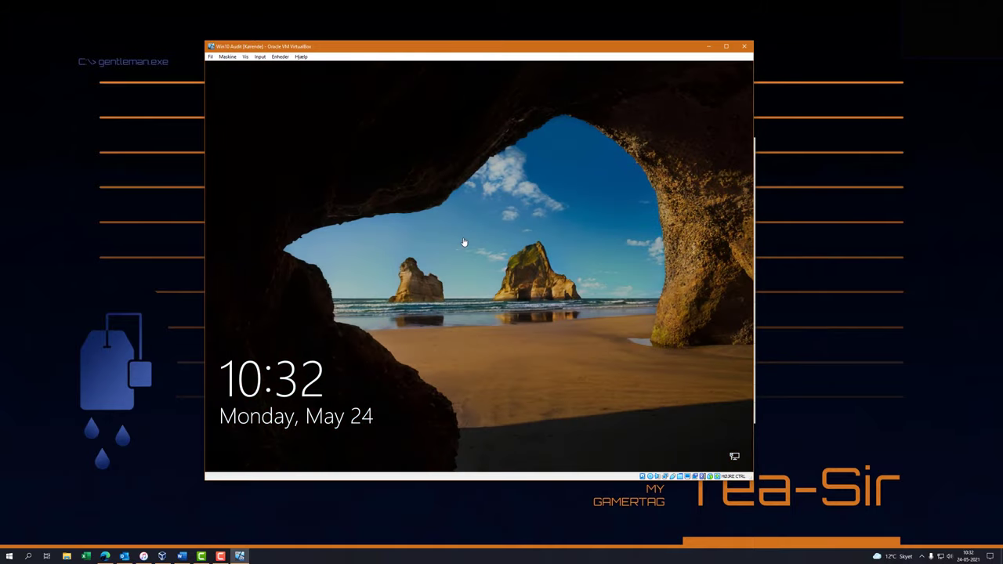
left_click(444, 283)
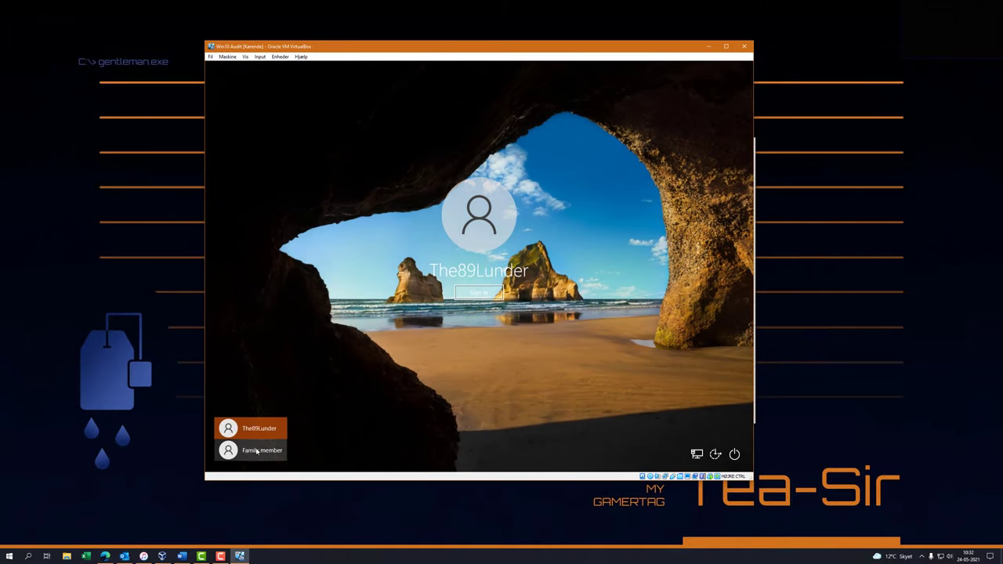
left_click(229, 450)
left_click(479, 291)
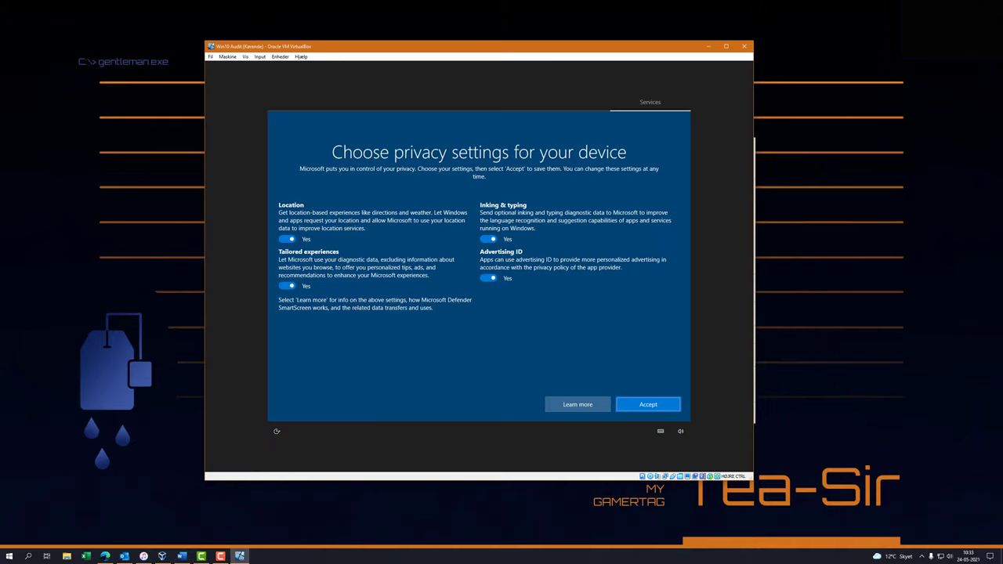
Turn off location, tailored experiences, inking & typing and advertising ID for the Family member account and accept
left_click(287, 239)
left_click(287, 285)
left_click(488, 239)
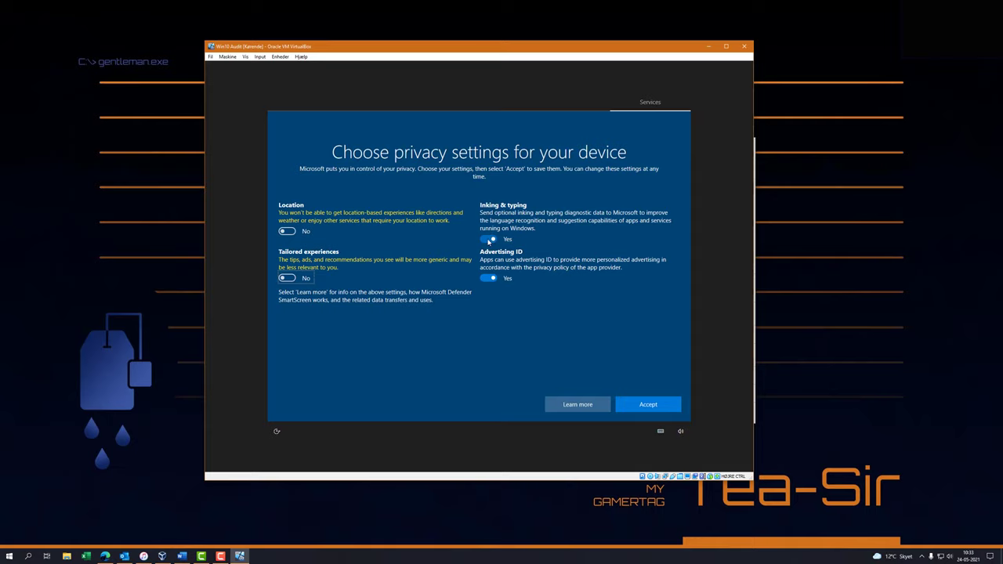
left_click(488, 271)
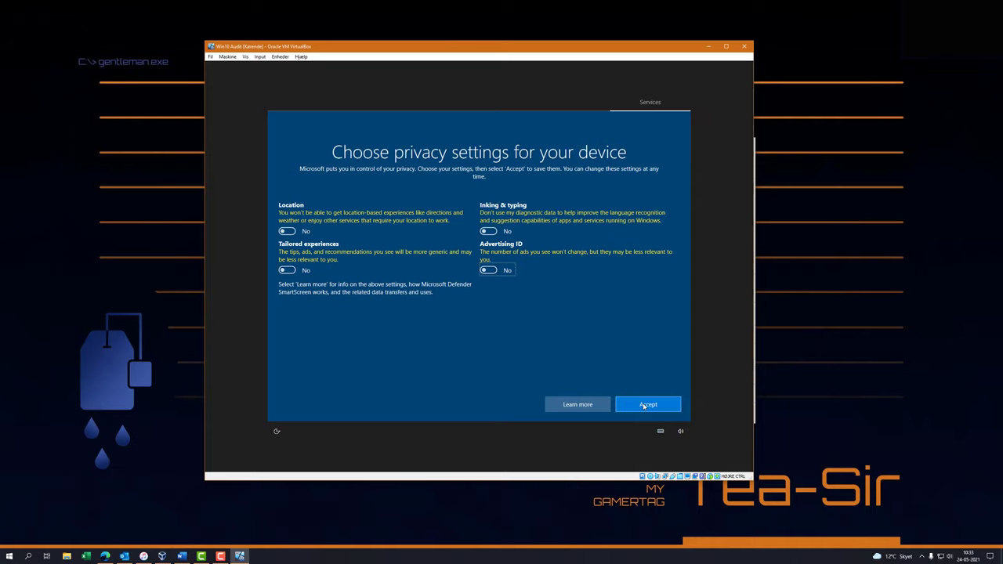
left_click(645, 404)
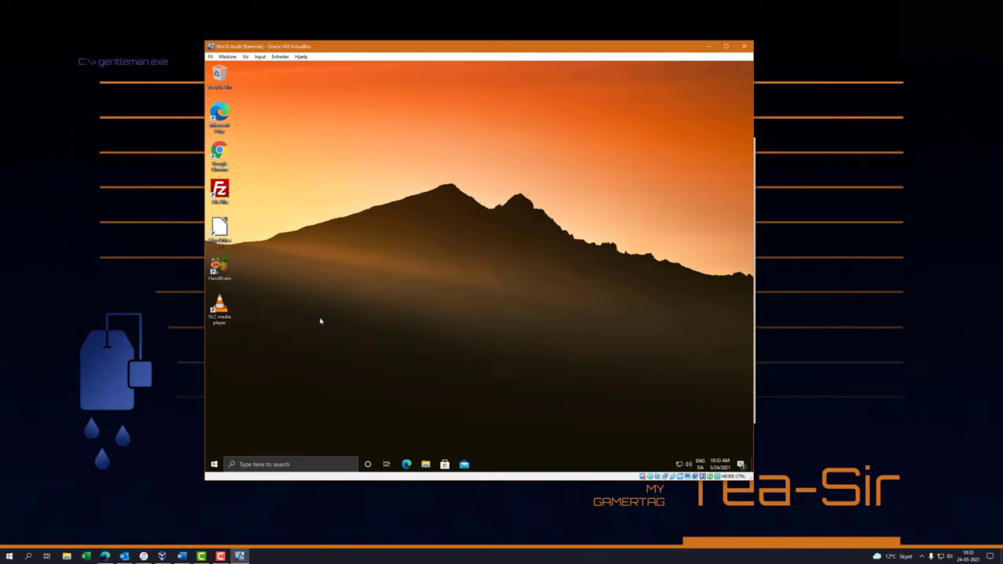
Test-launch VLC media player and LibreOffice from the Family member desktop, closing each one again
double_click(220, 308)
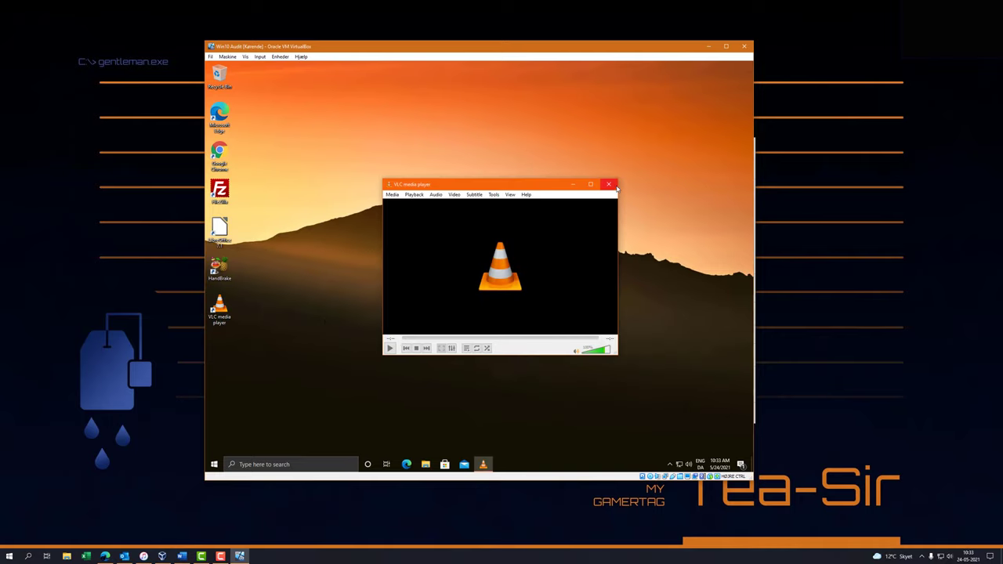
left_click(609, 185)
double_click(220, 228)
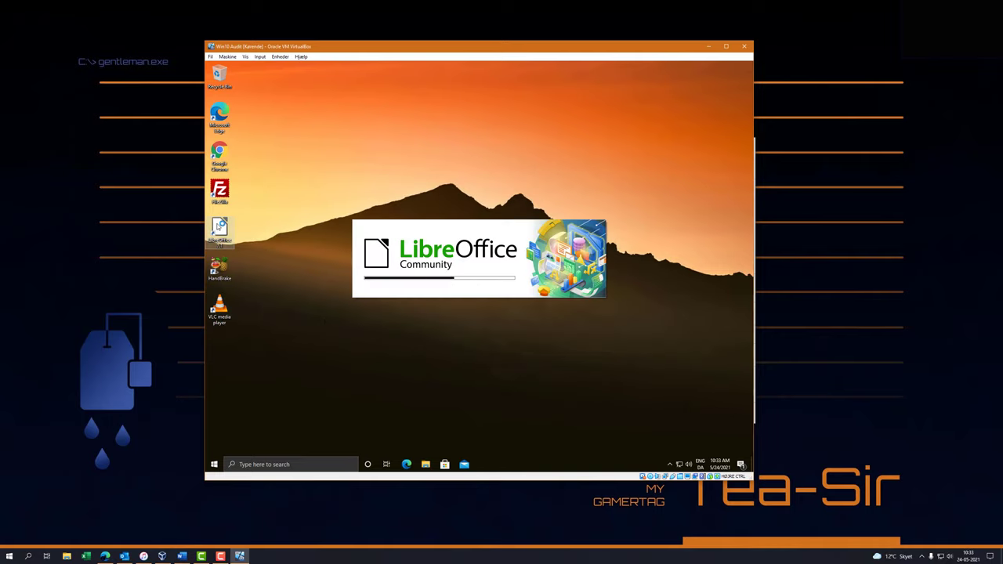
left_click(260, 202)
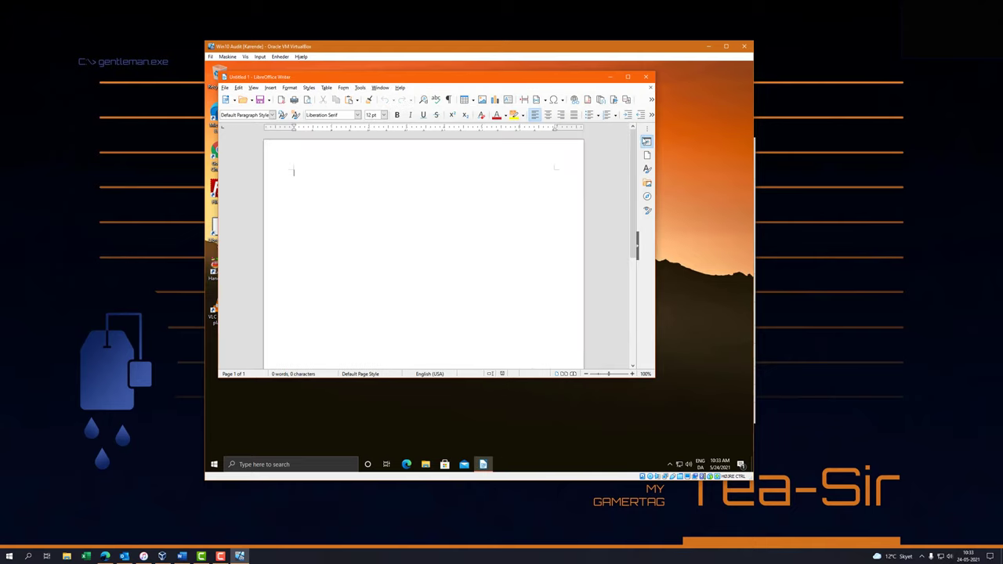
left_click(652, 76)
Power off the Win10 Audit virtual machine
left_click(743, 46)
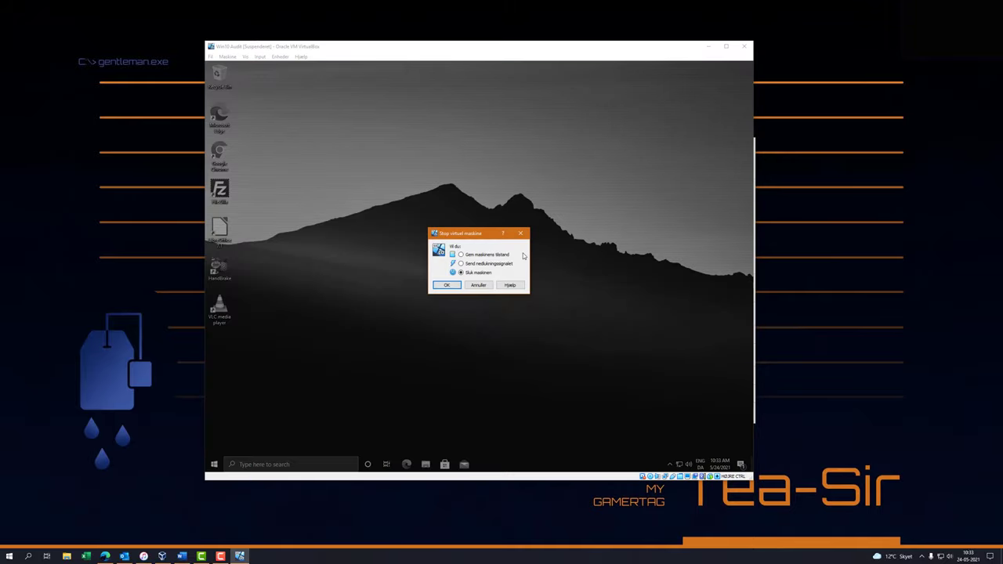
left_click(446, 284)
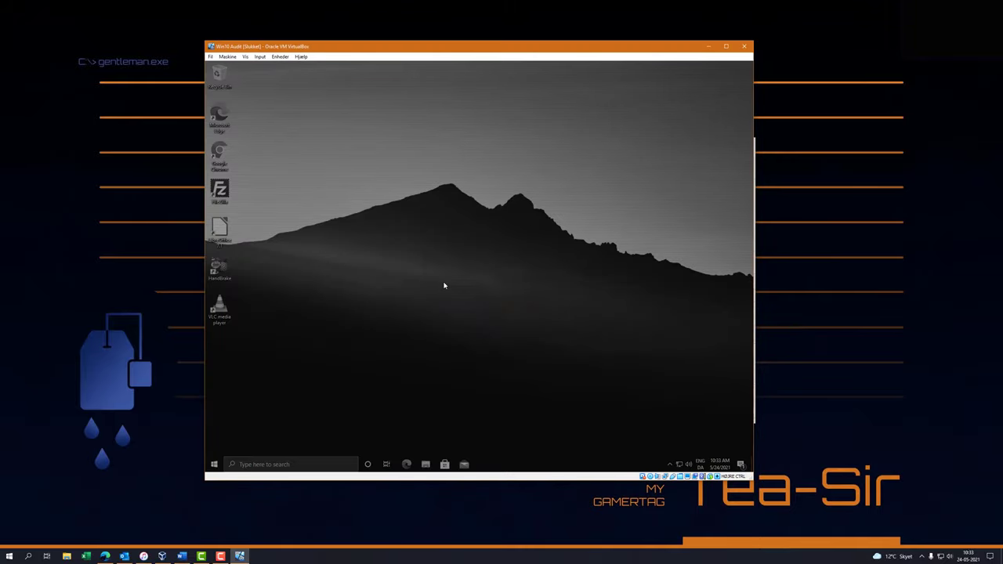